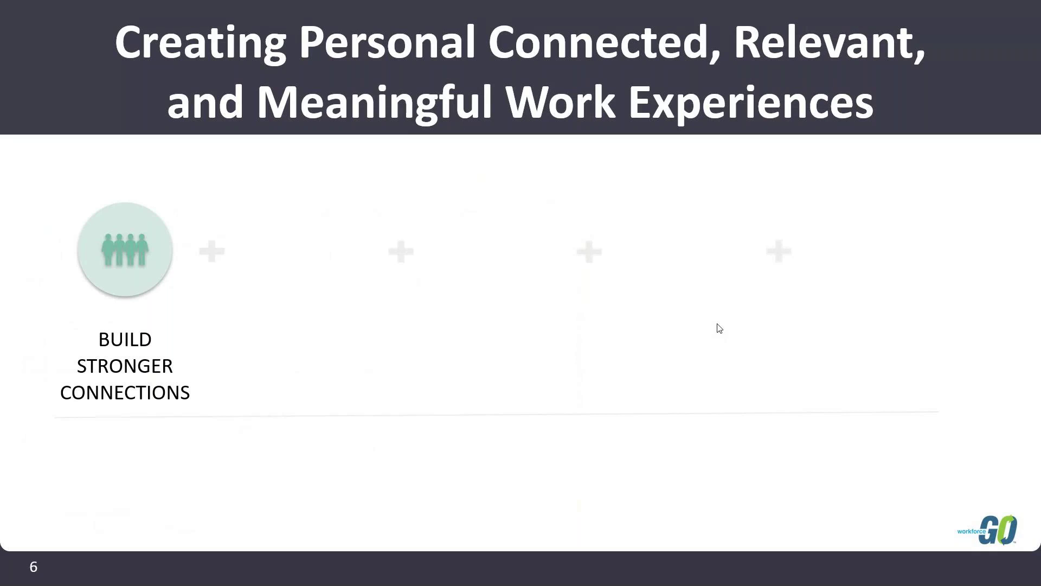
- Advance the slide 6 animation to reveal the Enhance Relevance icon and label beside Build Stronger Connections
{"action": "left_click", "coordinate": [719, 328]}
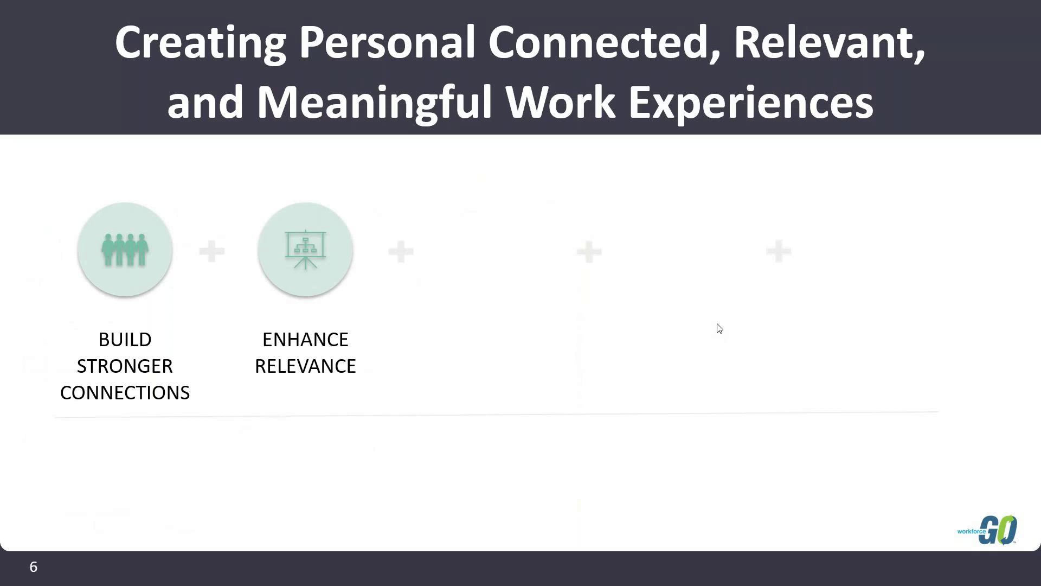
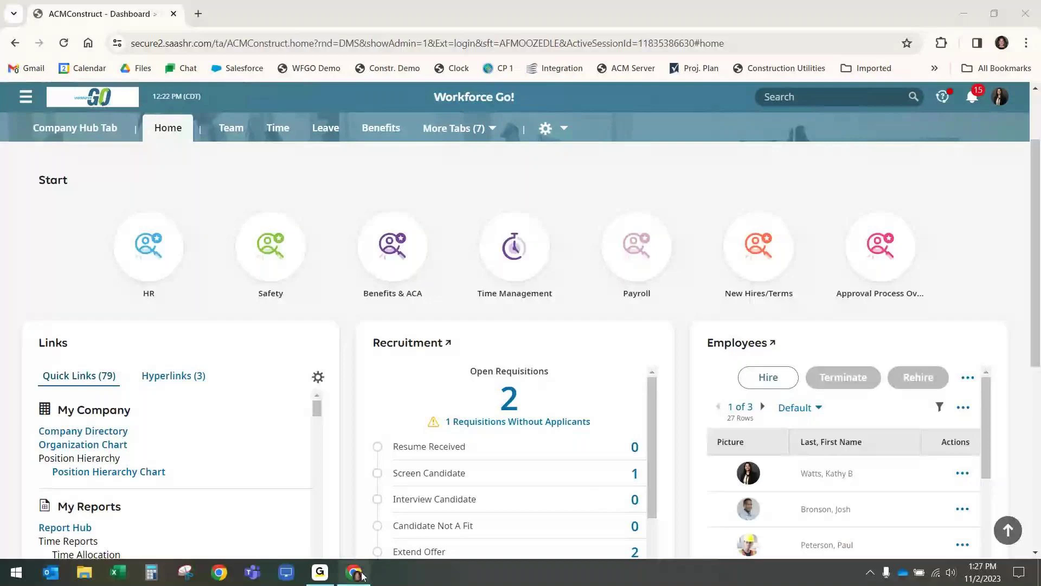
- Bring Chrome to the front and scroll back to the top of the Workforce Go! Home dashboard
{"action": "left_click", "coordinate": [358, 573]}
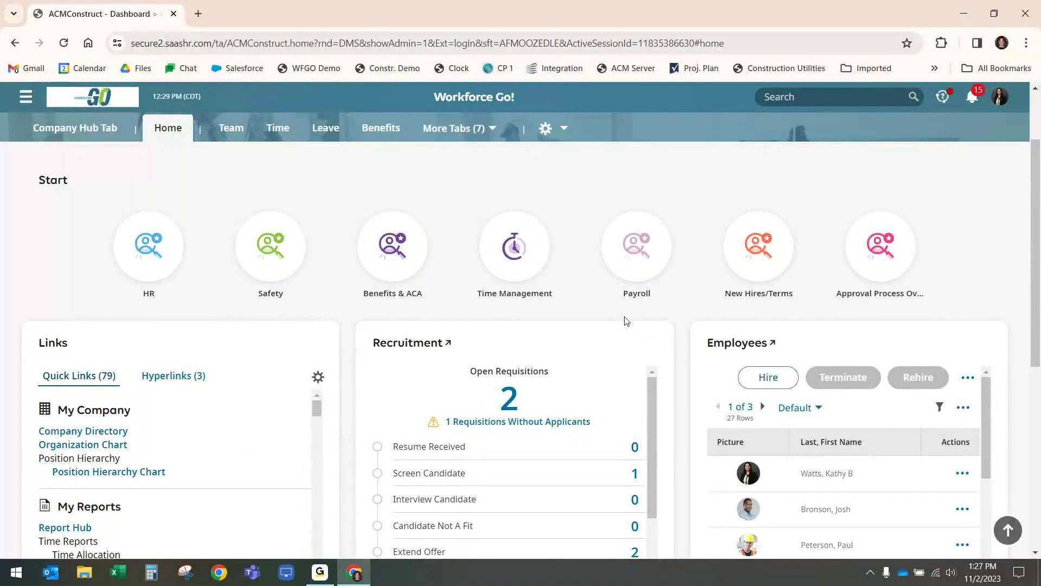
{"action": "mouse_move", "coordinate": [559, 216]}
{"action": "scroll", "coordinate": [545, 188], "scroll_direction": "up", "scroll_amount": 2}
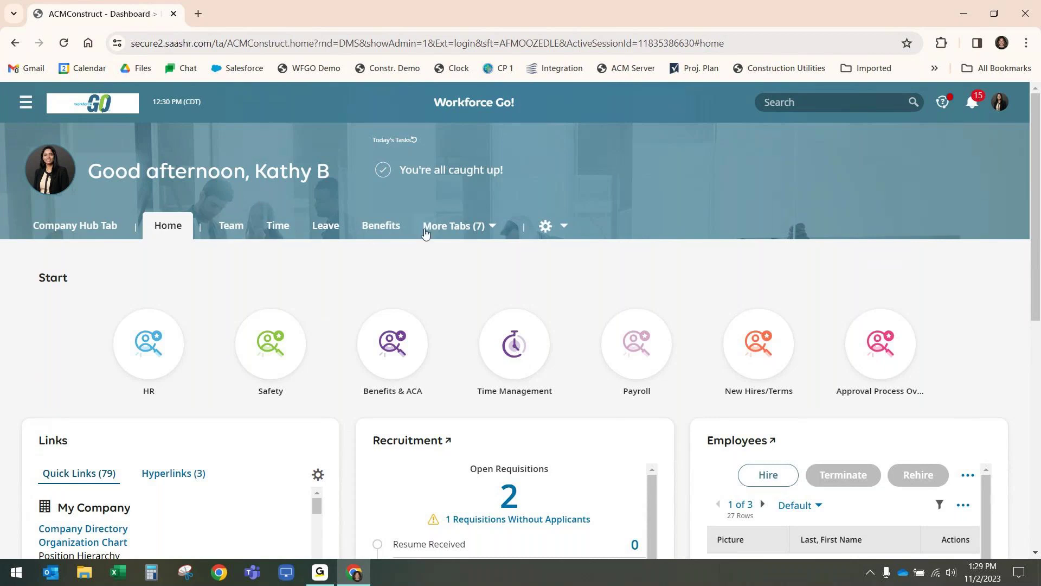
- Open the Payroll dashboard and change the Pay Statement History chart to vertical bars
{"action": "left_click", "coordinate": [463, 232]}
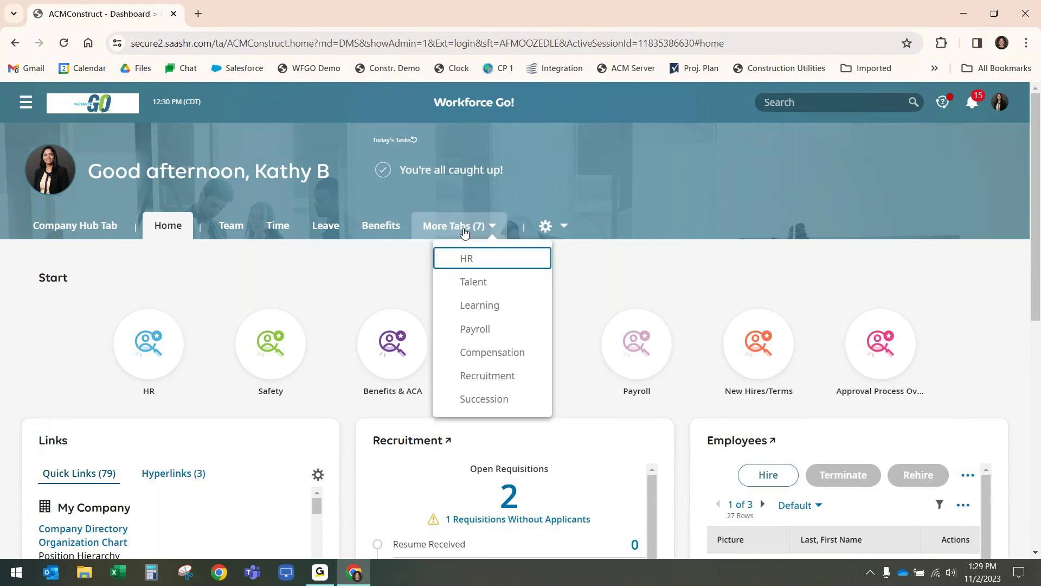
{"action": "left_click", "coordinate": [474, 328]}
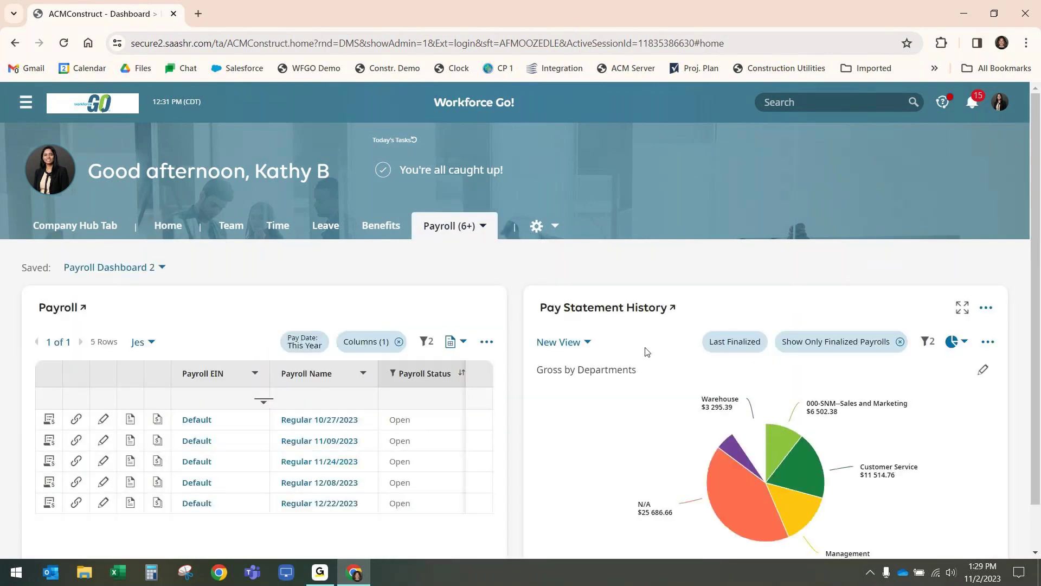
{"action": "scroll", "coordinate": [704, 268], "scroll_direction": "down", "scroll_amount": 2}
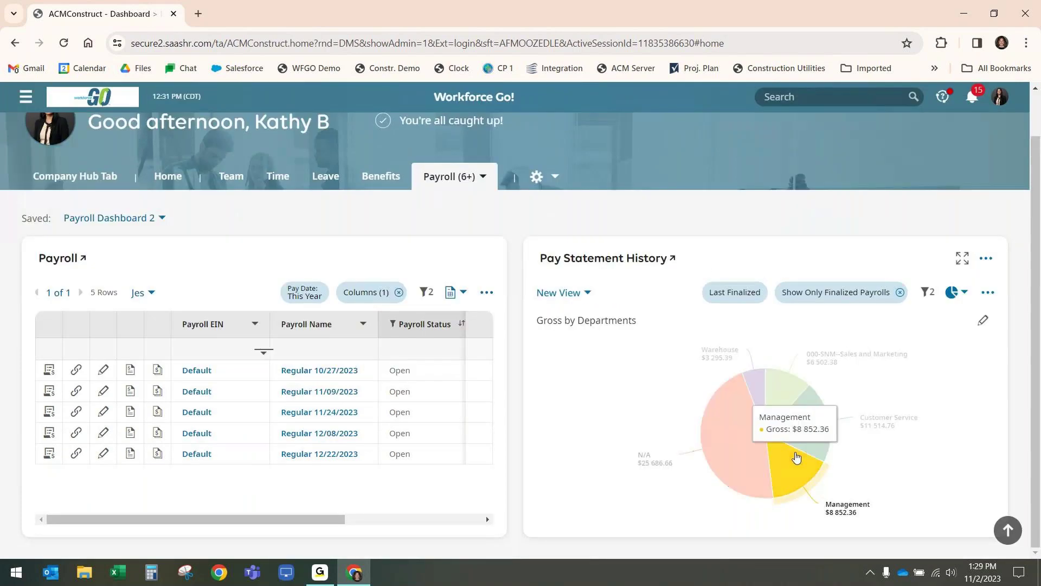
{"action": "left_click", "coordinate": [984, 321]}
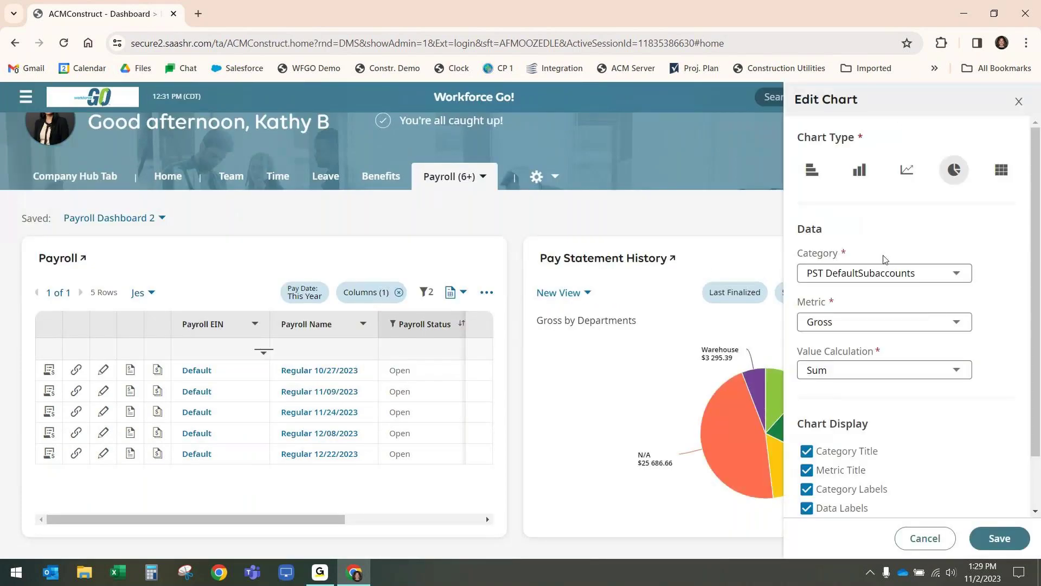
{"action": "left_click", "coordinate": [853, 172]}
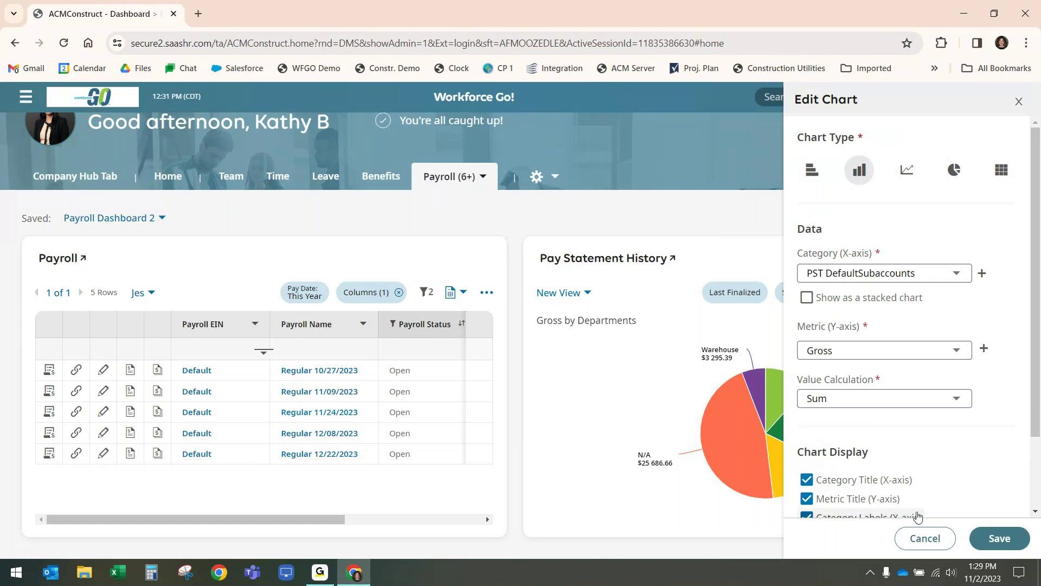
{"action": "left_click", "coordinate": [989, 538]}
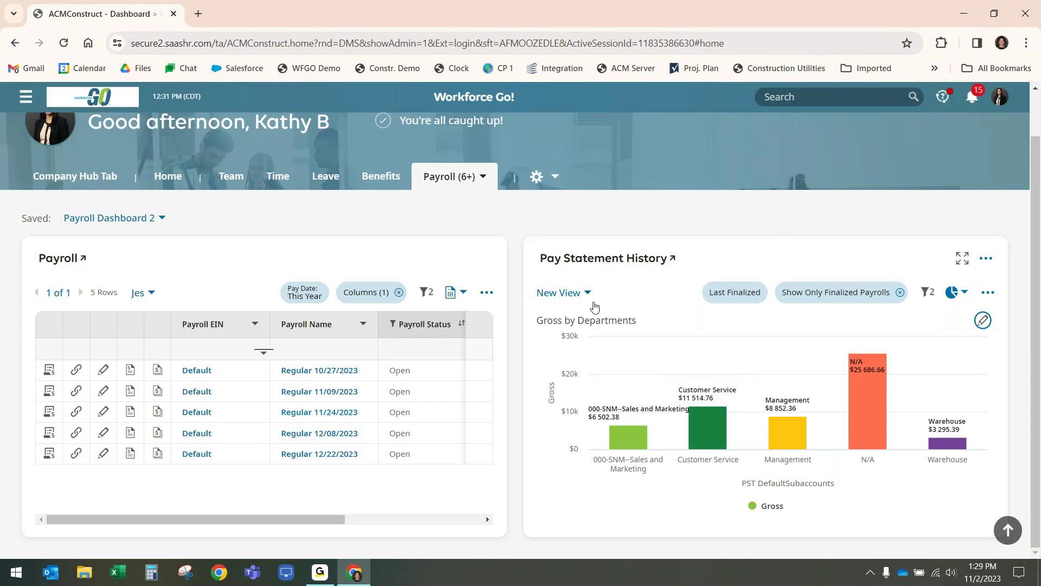
- Switch the Pay Statement History chart to the New Report #5000 view
{"action": "left_click", "coordinate": [559, 293]}
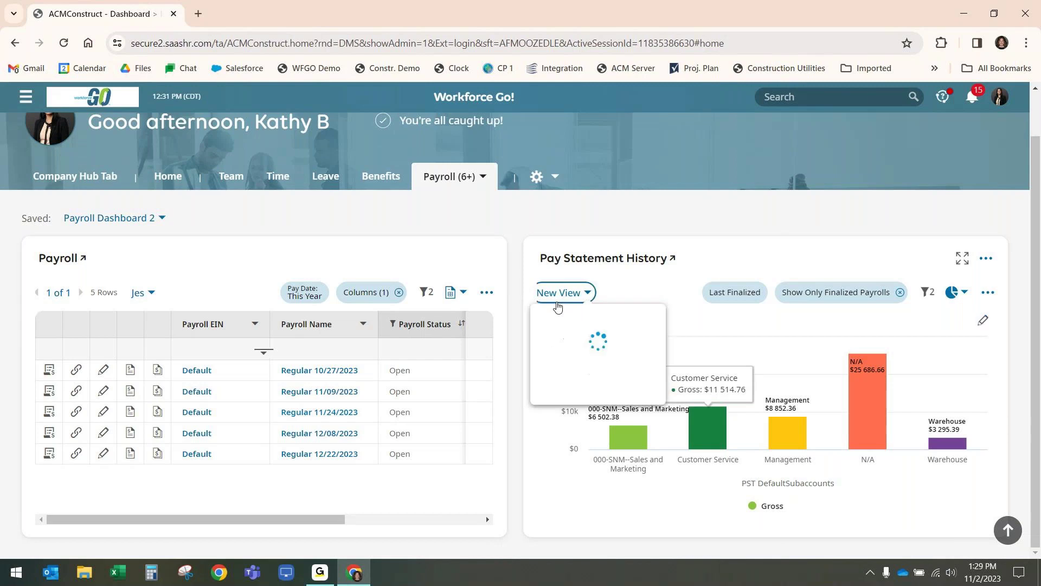
{"action": "left_click", "coordinate": [561, 294]}
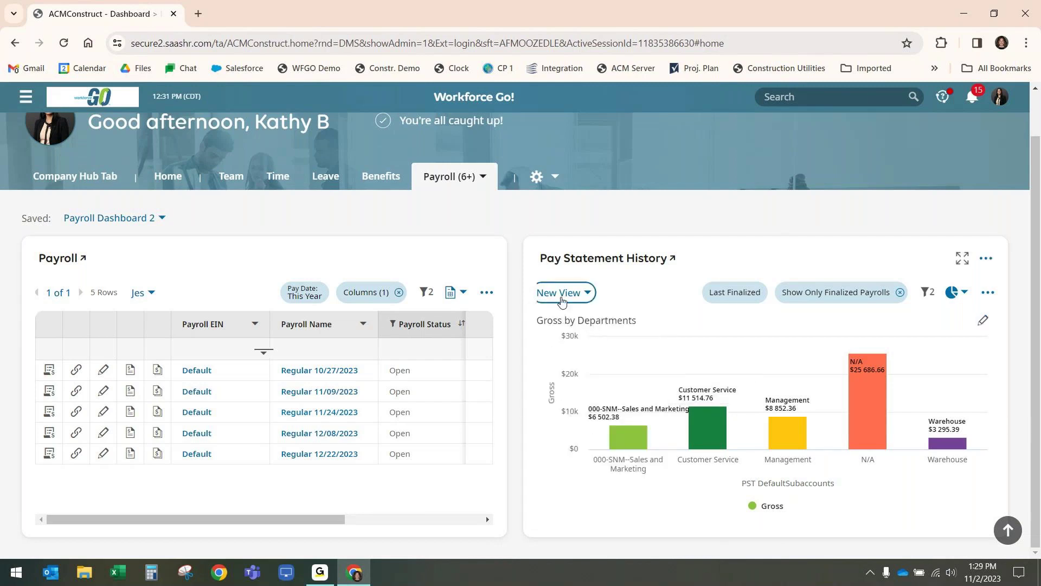
{"action": "left_click", "coordinate": [562, 301]}
{"action": "left_click", "coordinate": [594, 364]}
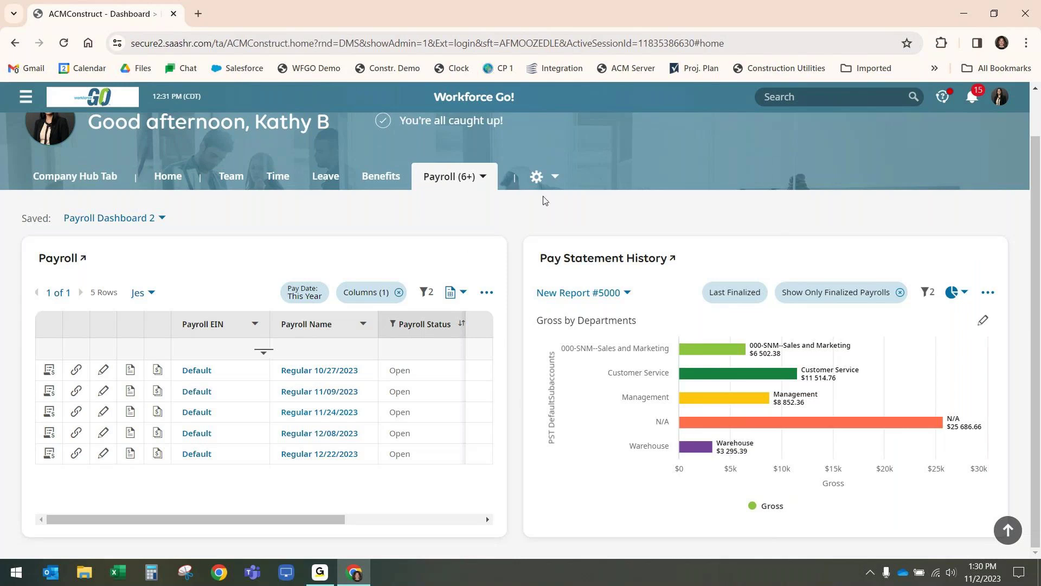
- Return to the Home dashboard and scroll down through its panels
{"action": "left_click", "coordinate": [170, 170]}
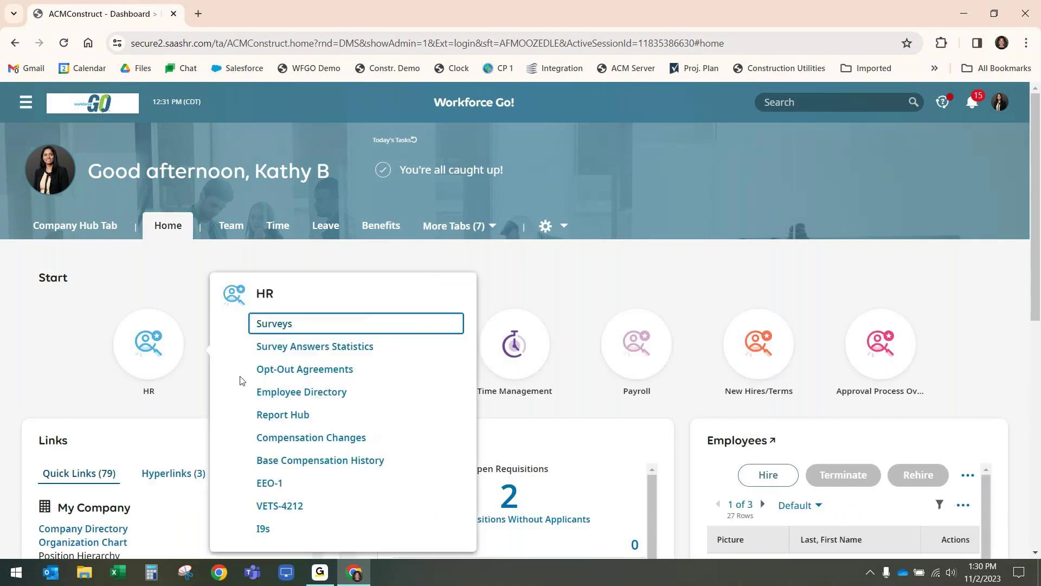
{"action": "mouse_move", "coordinate": [542, 382]}
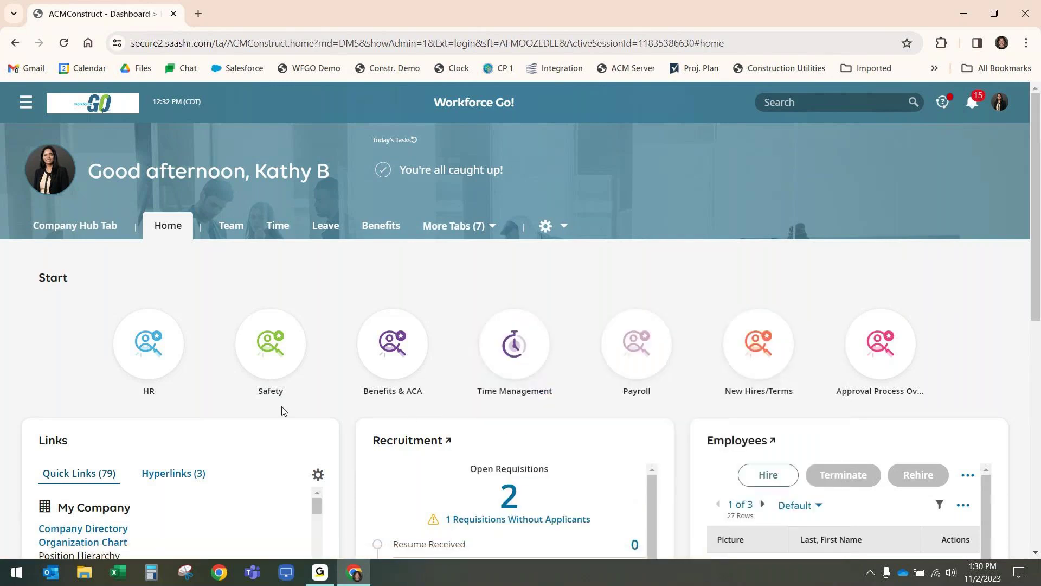
{"action": "scroll", "coordinate": [76, 325], "scroll_direction": "down", "scroll_amount": 2}
{"action": "scroll", "coordinate": [76, 325], "scroll_direction": "down", "scroll_amount": 2}
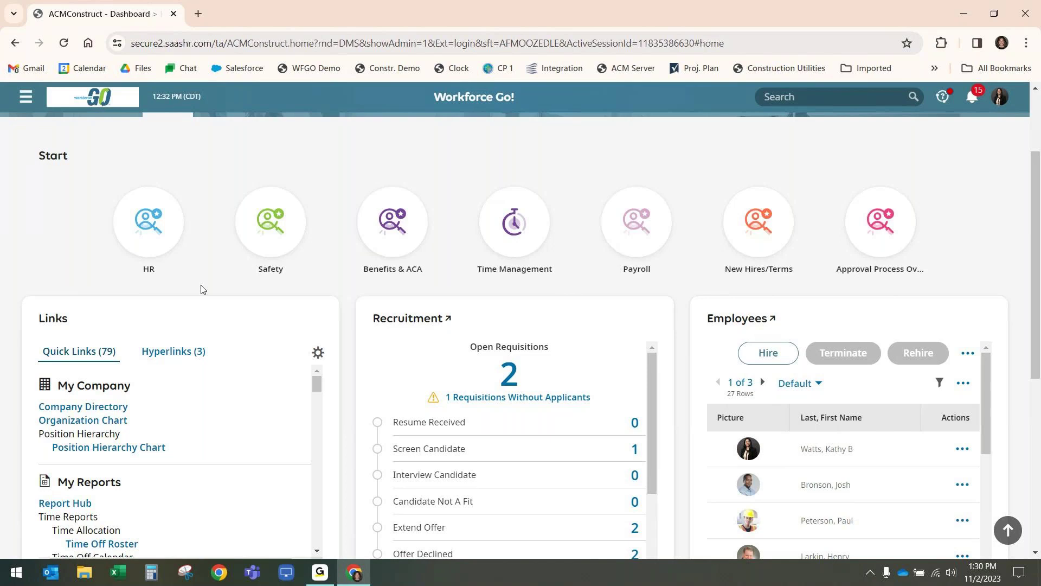
{"action": "scroll", "coordinate": [314, 315], "scroll_direction": "down", "scroll_amount": 1}
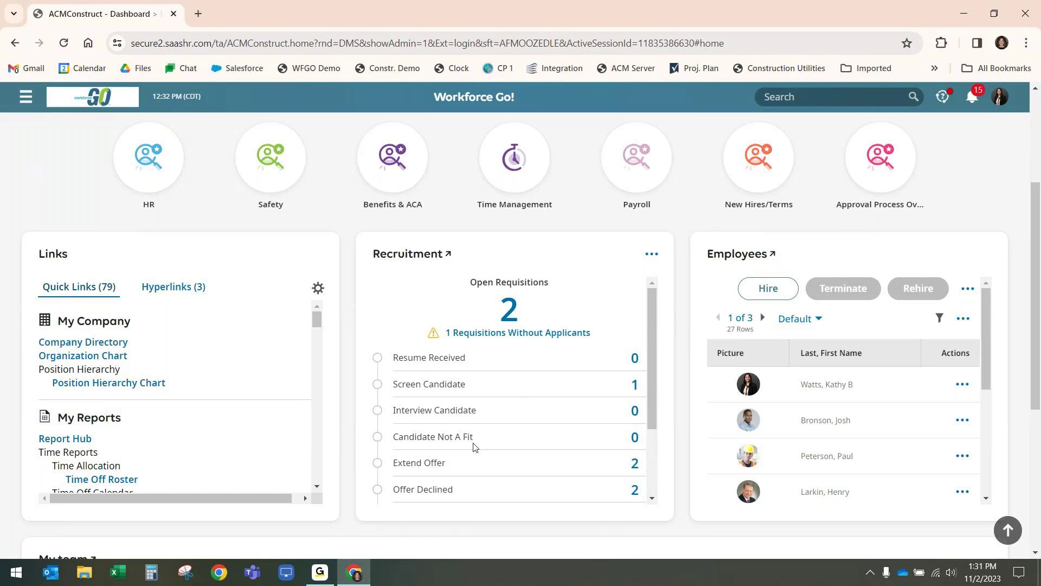
- Preview the Benefits & ACA links, then scroll back to the top
{"action": "left_click", "coordinate": [392, 205]}
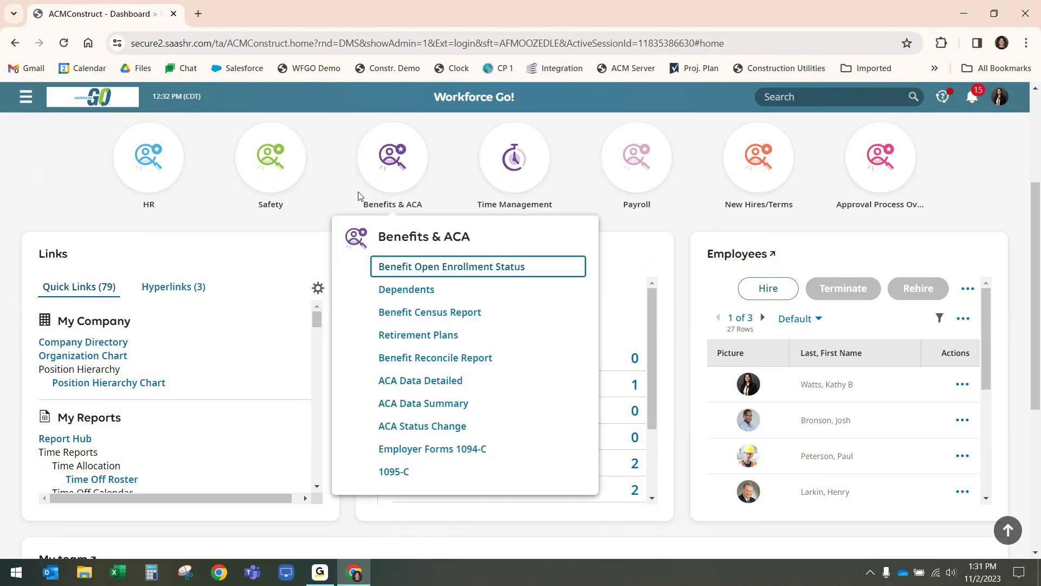
{"action": "scroll", "coordinate": [335, 171], "scroll_direction": "up", "scroll_amount": 3}
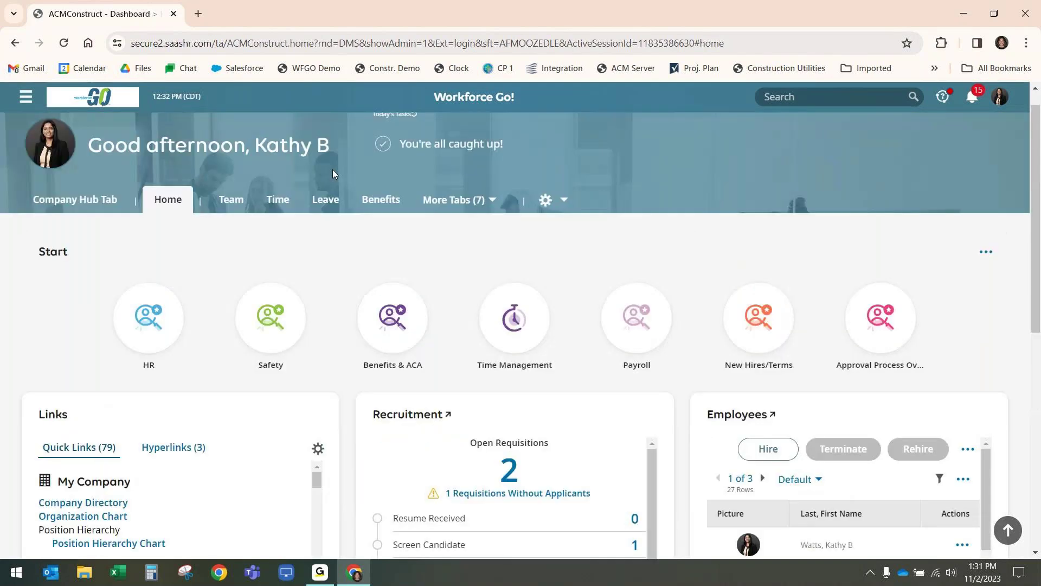
{"action": "scroll", "coordinate": [333, 170], "scroll_direction": "up", "scroll_amount": 1}
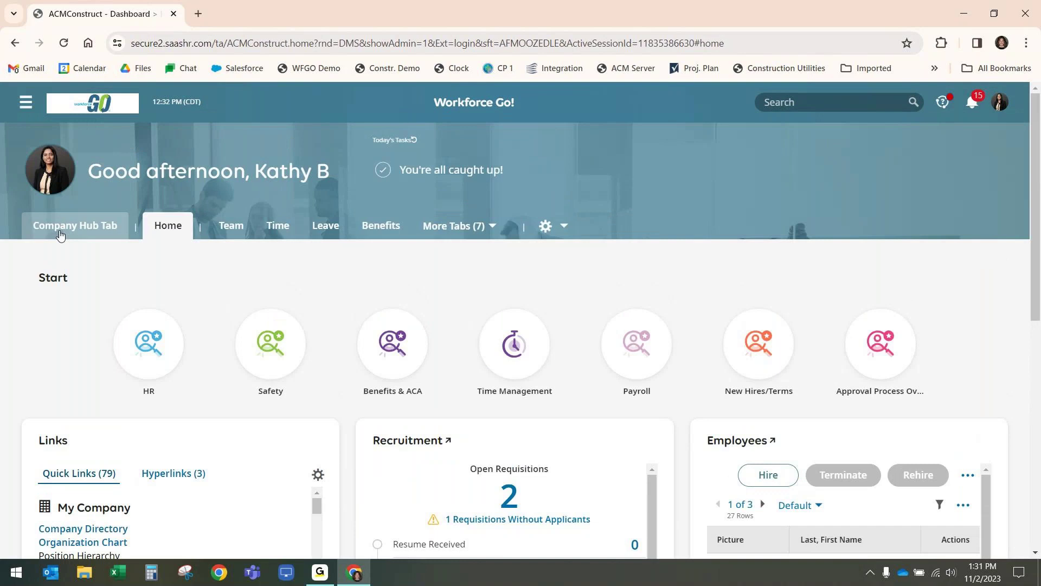
- Open the Company Hub and scroll through its Welcome, Mission, Culture, news and jobs cards
{"action": "left_click", "coordinate": [61, 236]}
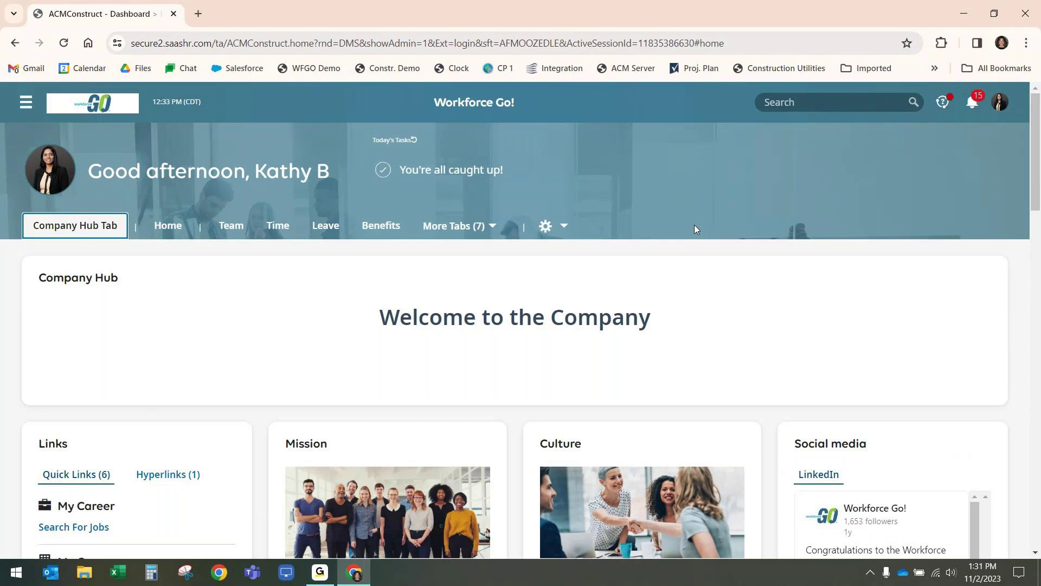
{"action": "scroll", "coordinate": [701, 211], "scroll_direction": "down", "scroll_amount": 4}
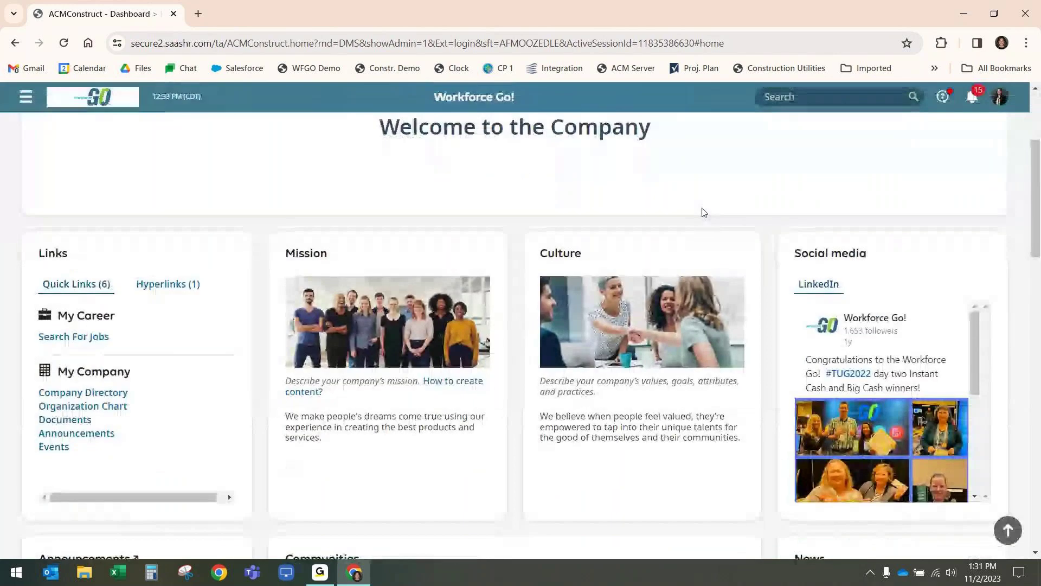
{"action": "scroll", "coordinate": [703, 213], "scroll_direction": "down", "scroll_amount": 1}
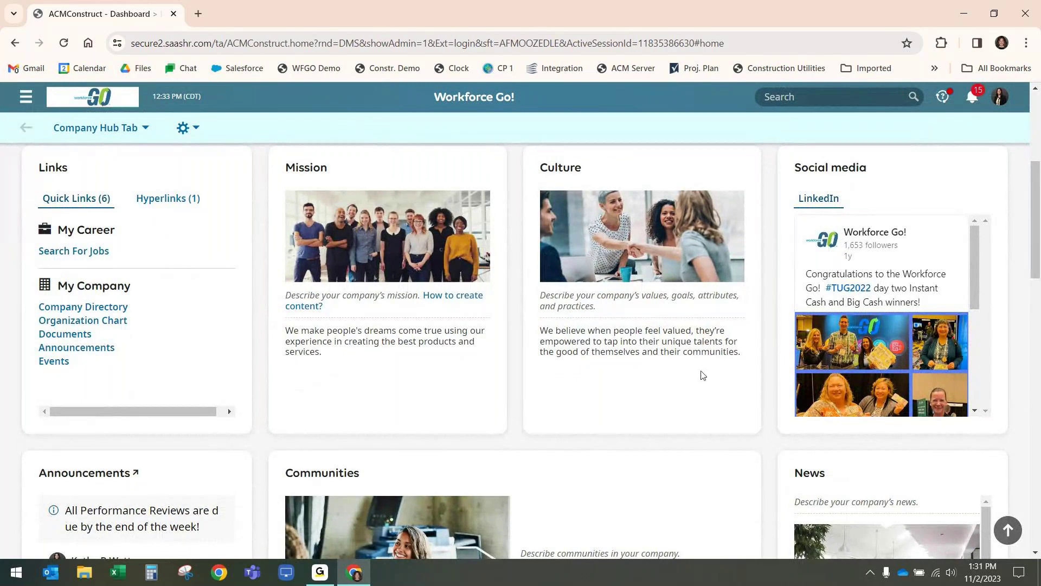
{"action": "scroll", "coordinate": [703, 375], "scroll_direction": "down", "scroll_amount": 1}
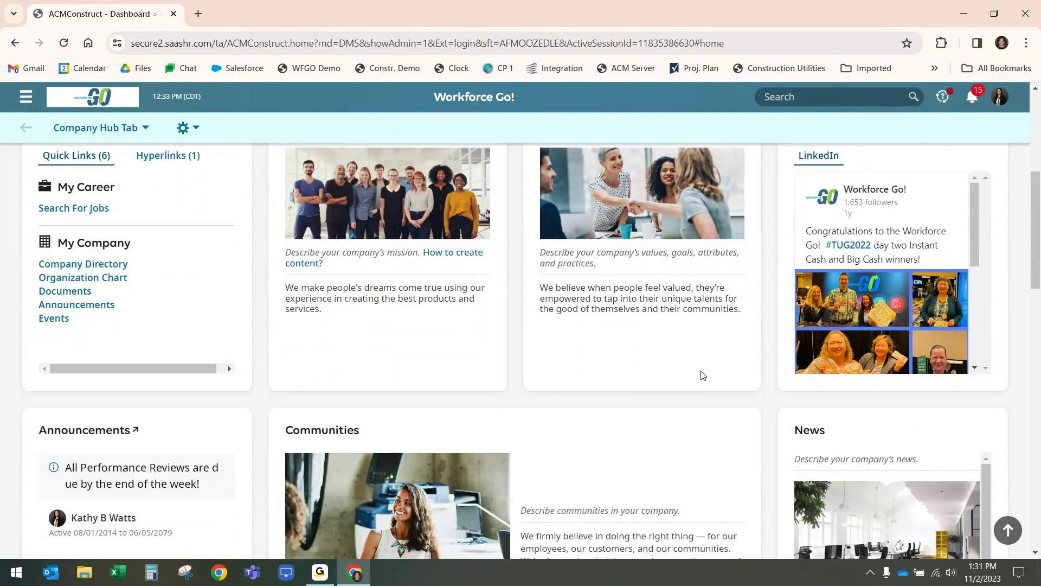
{"action": "scroll", "coordinate": [703, 376], "scroll_direction": "down", "scroll_amount": 1}
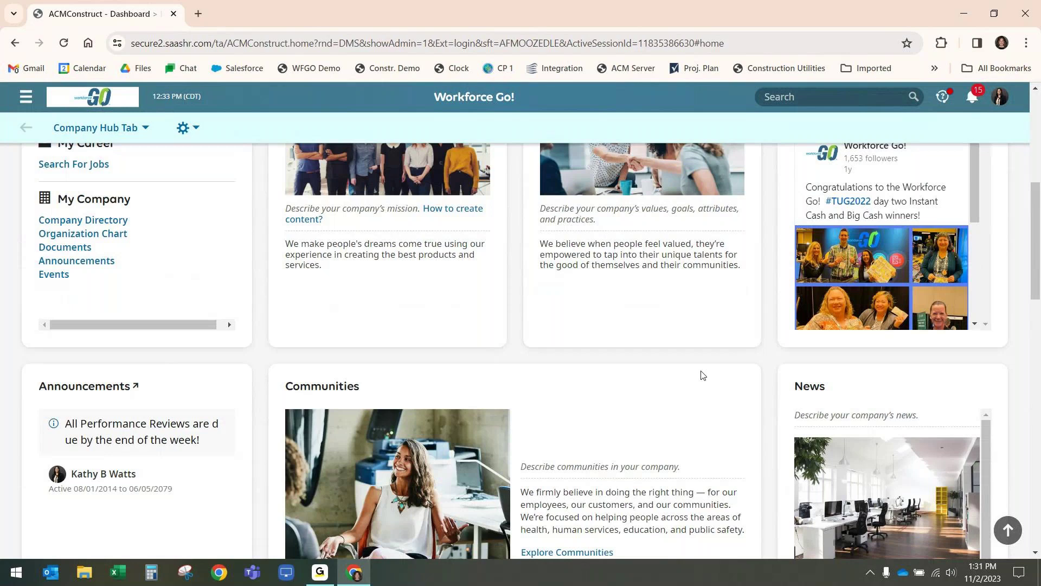
{"action": "scroll", "coordinate": [634, 410], "scroll_direction": "down", "scroll_amount": 3}
{"action": "scroll", "coordinate": [633, 407], "scroll_direction": "down", "scroll_amount": 10}
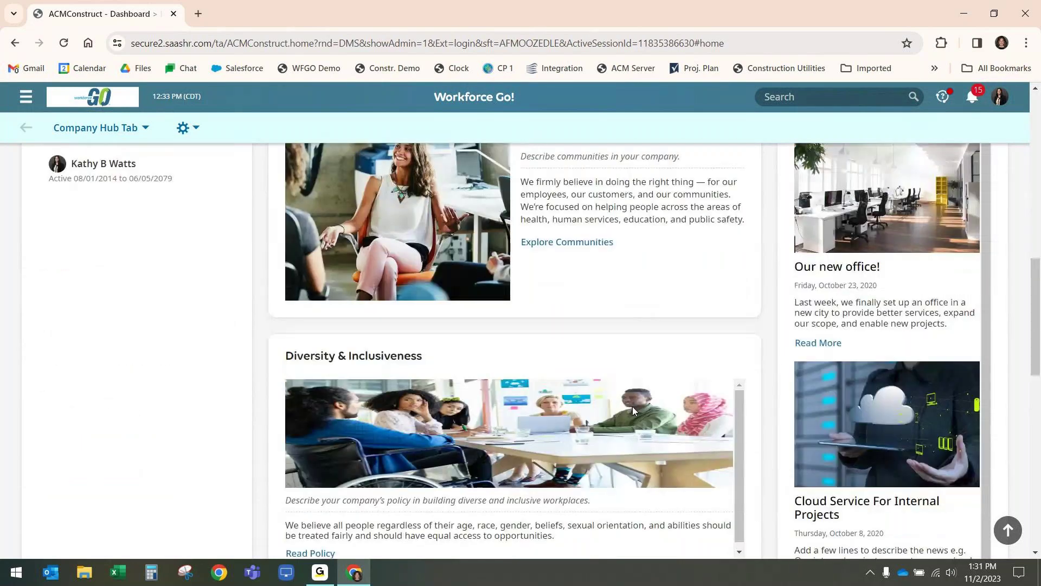
{"action": "scroll", "coordinate": [633, 410], "scroll_direction": "down", "scroll_amount": 2}
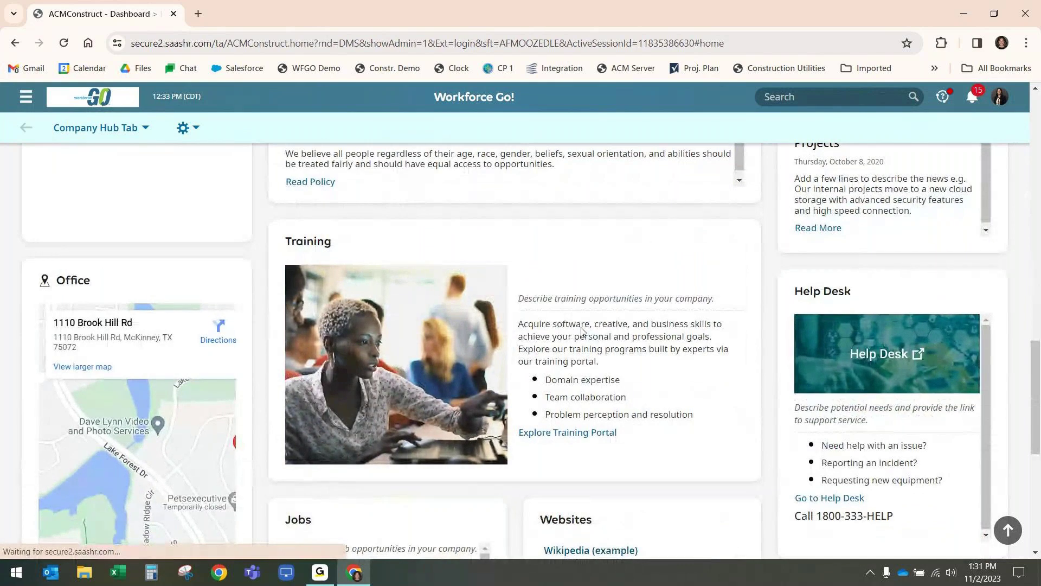
{"action": "scroll", "coordinate": [581, 329], "scroll_direction": "down", "scroll_amount": 6}
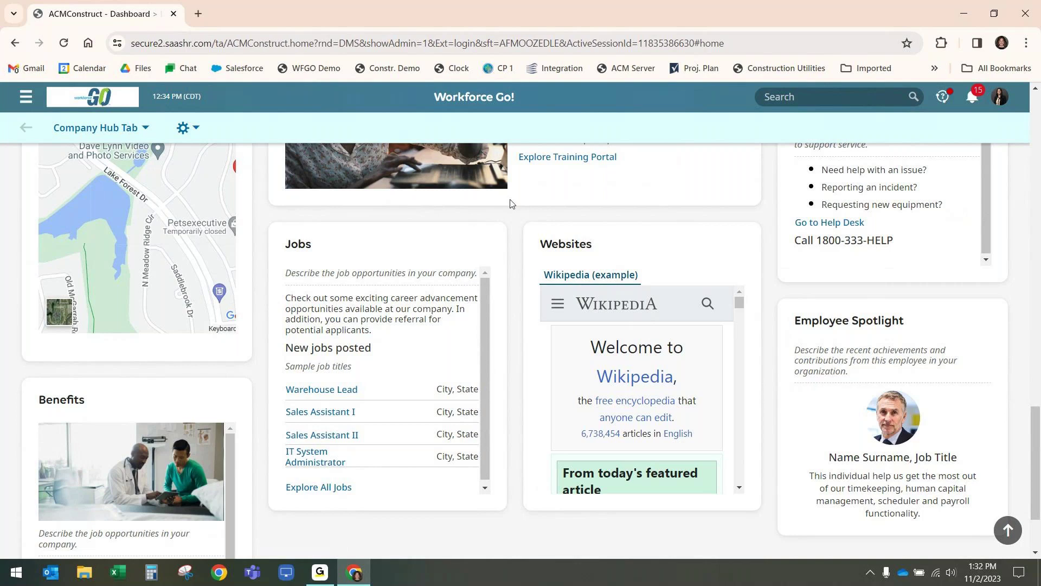
{"action": "scroll", "coordinate": [512, 203], "scroll_direction": "up", "scroll_amount": 15}
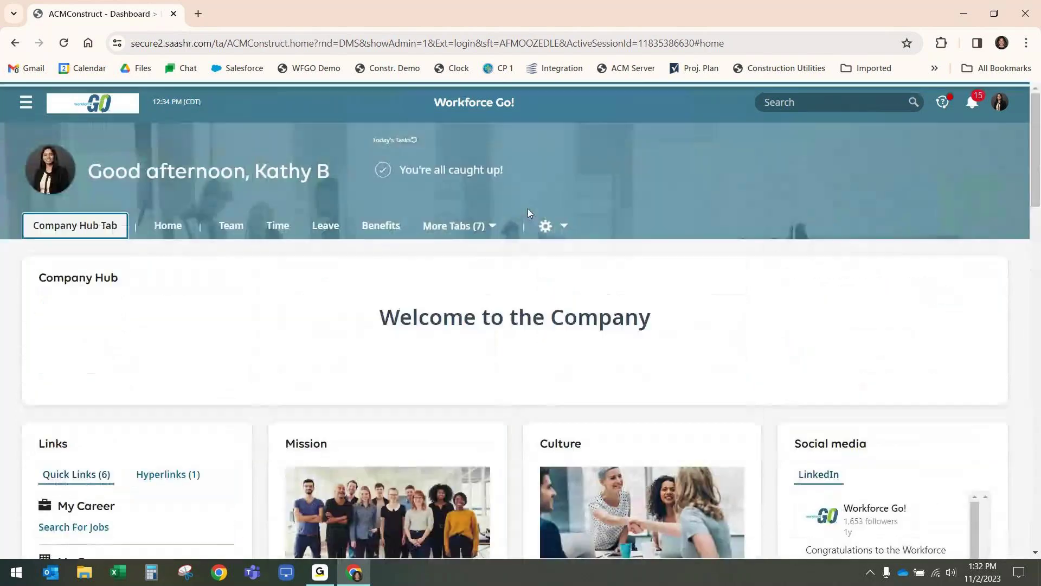
- Return Home, show the HR links, then open the header search's recent items
{"action": "left_click", "coordinate": [157, 229]}
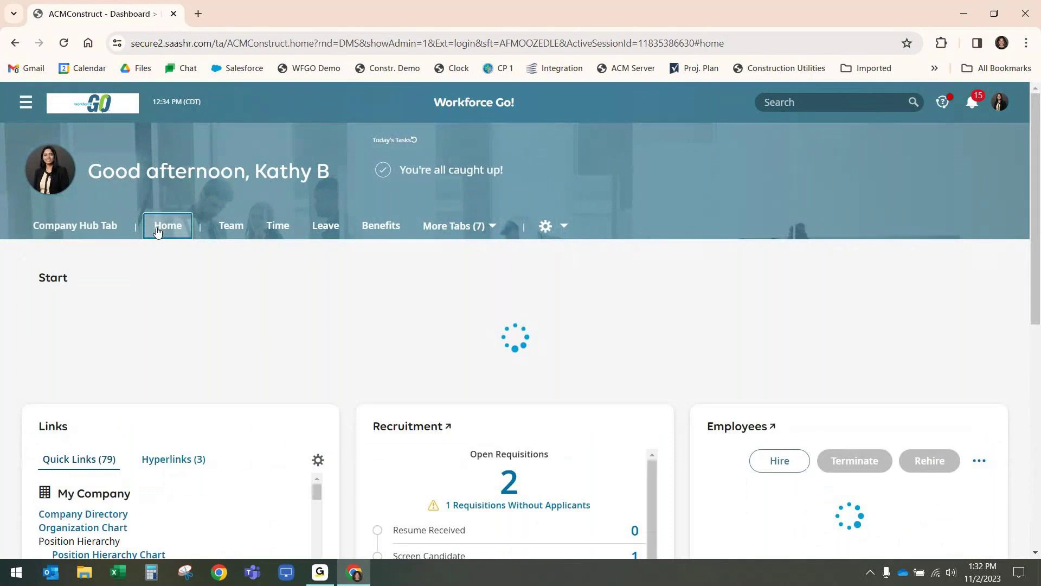
{"action": "left_click", "coordinate": [145, 372]}
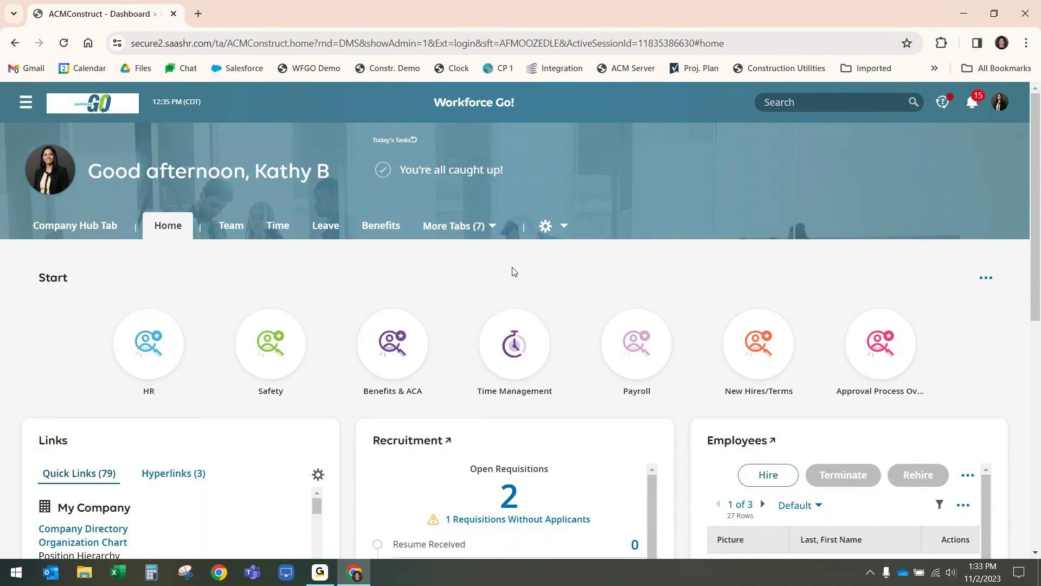
{"action": "left_click", "coordinate": [870, 101]}
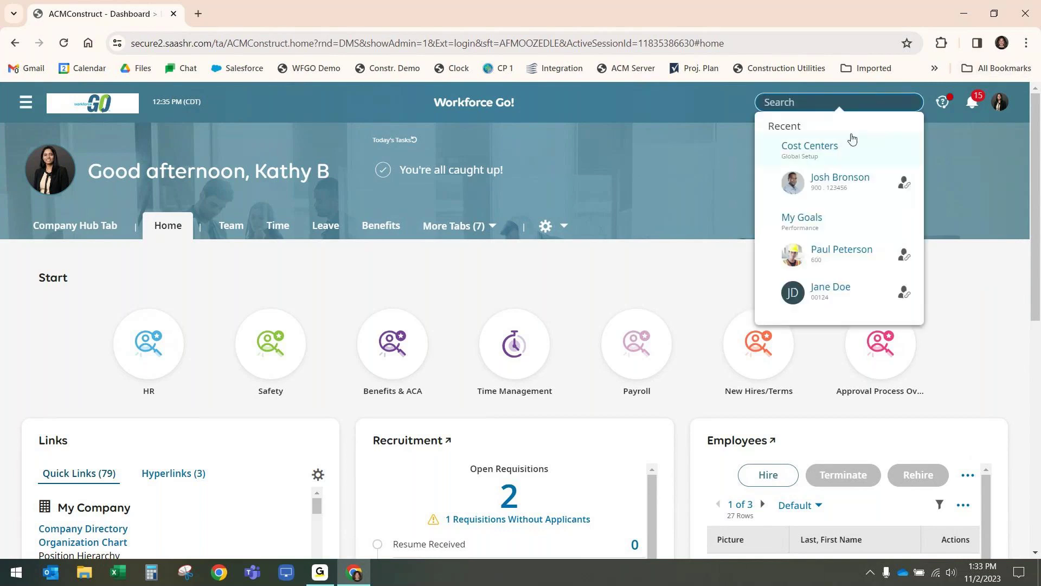
- Open quick actions for the recent employee in Search to log in as them
{"action": "left_click", "coordinate": [904, 184]}
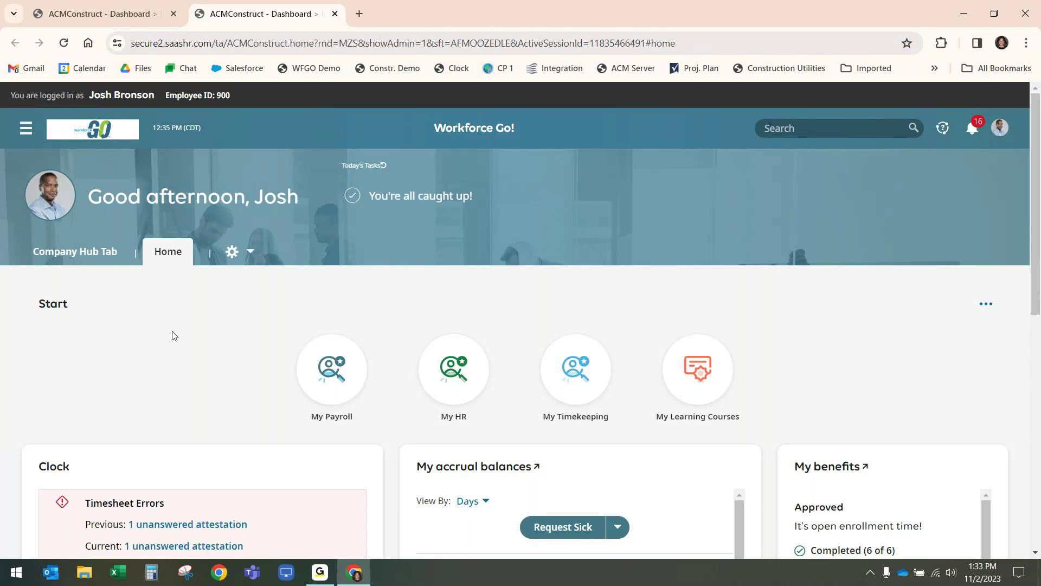
- Open the My Payroll tile menu, then switch to the My HR options list
{"action": "scroll", "coordinate": [173, 335], "scroll_direction": "down", "scroll_amount": 2}
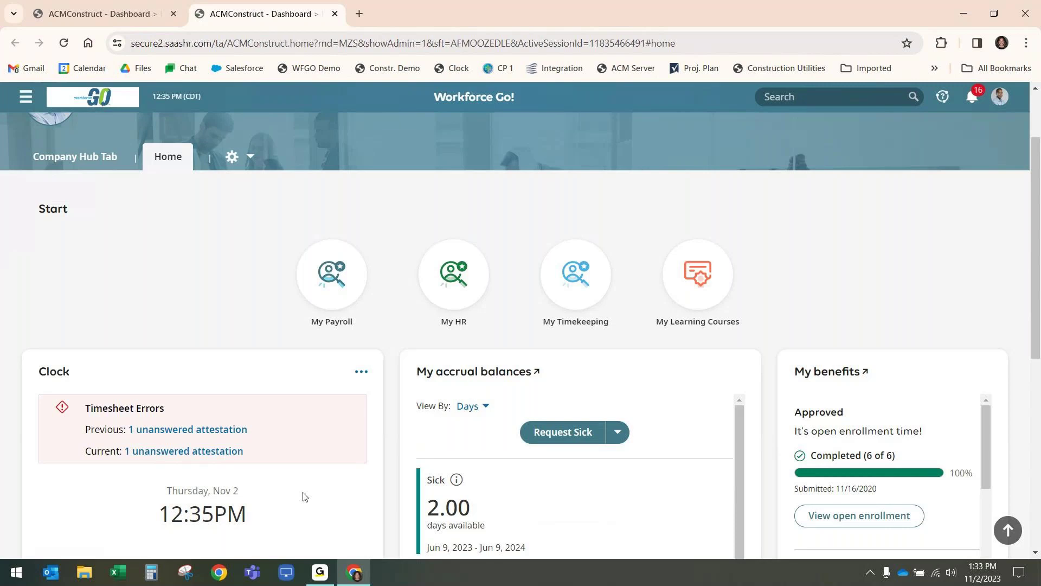
{"action": "left_click", "coordinate": [332, 276]}
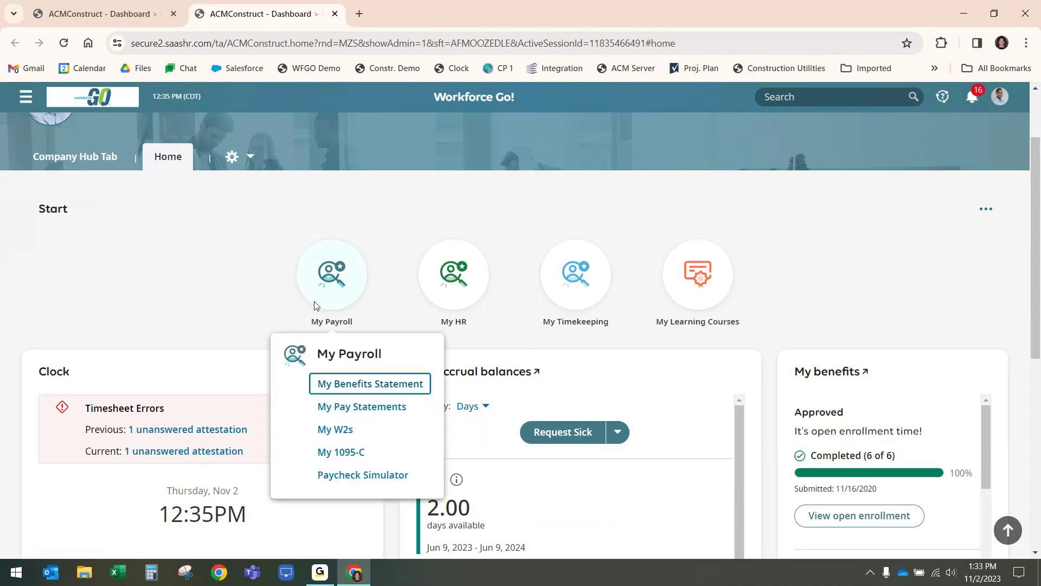
{"action": "scroll", "coordinate": [313, 302], "scroll_direction": "up", "scroll_amount": 1}
{"action": "left_click", "coordinate": [297, 324]}
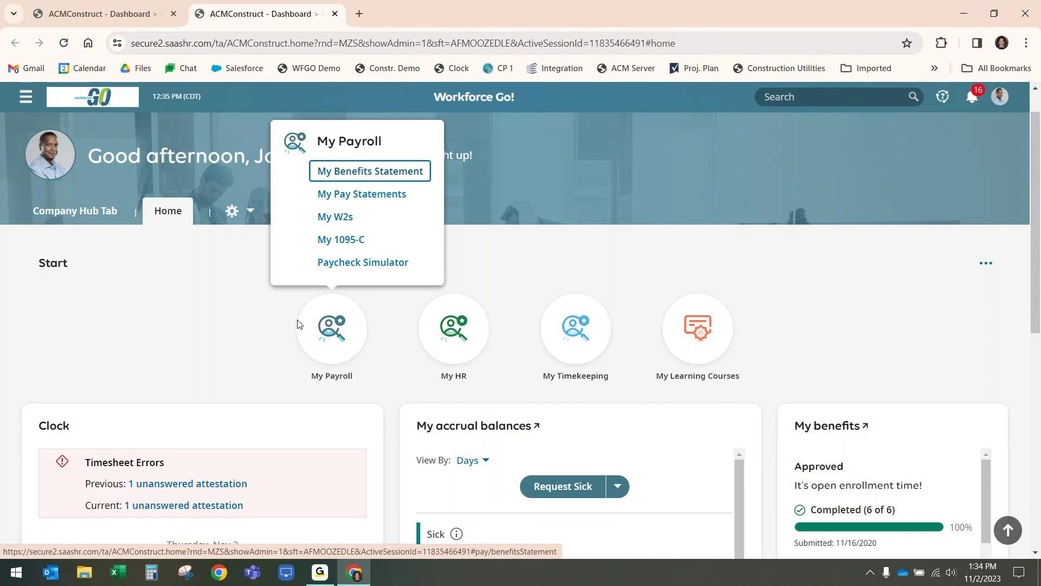
{"action": "left_click", "coordinate": [450, 327]}
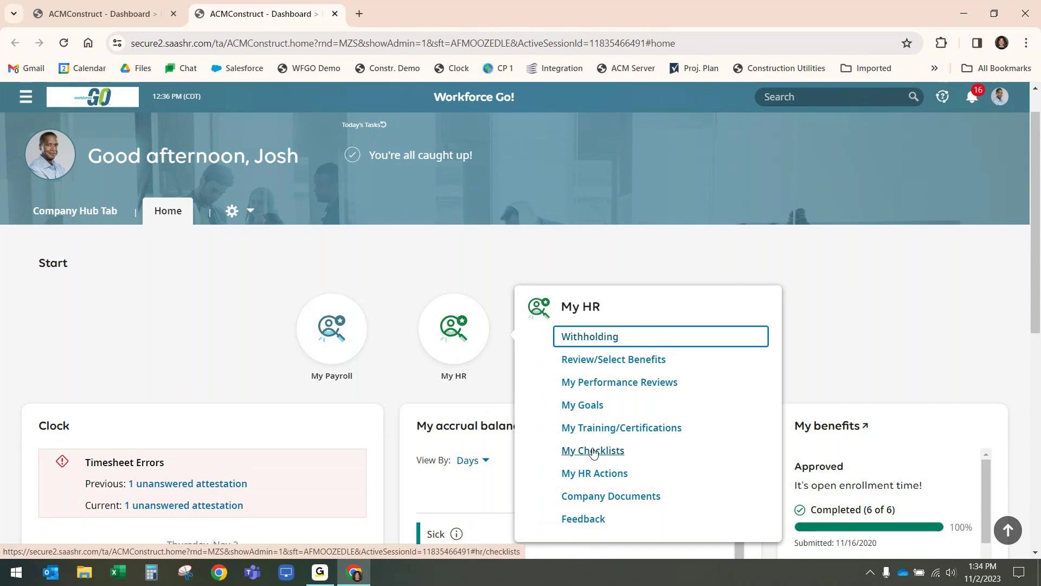
{"action": "left_click", "coordinate": [792, 303]}
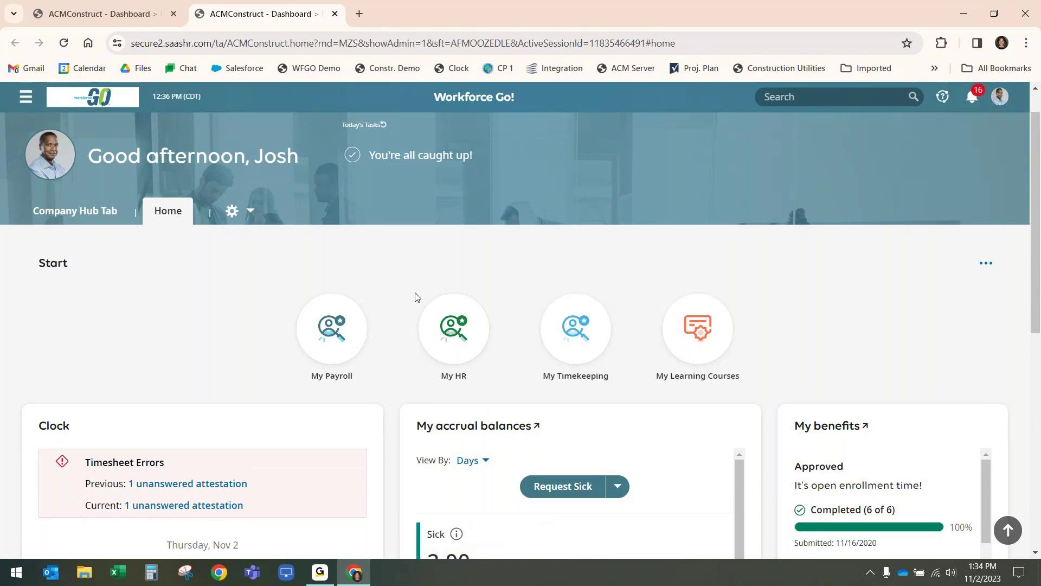
{"action": "left_click", "coordinate": [434, 343]}
{"action": "left_click", "coordinate": [332, 337]}
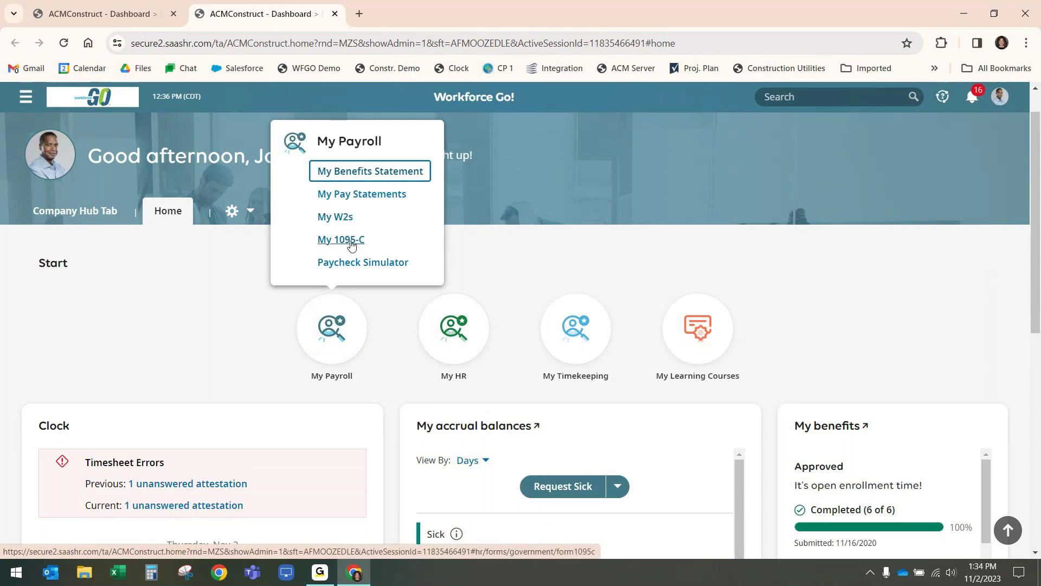
{"action": "left_click", "coordinate": [410, 171]}
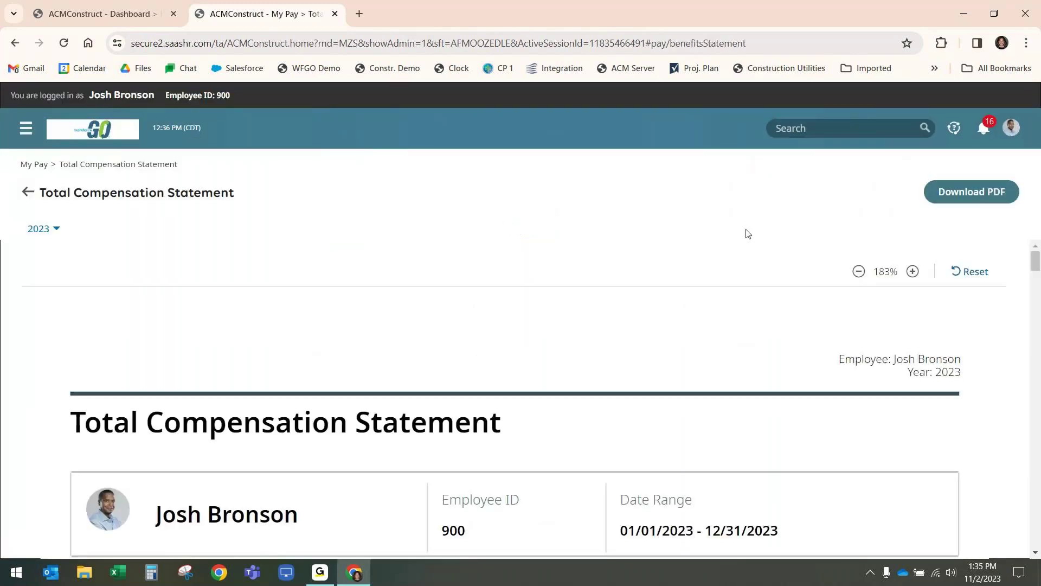
- Zoom the 2023 Total Compensation Statement out three levels
{"action": "left_click", "coordinate": [858, 271]}
{"action": "left_click", "coordinate": [858, 271]}
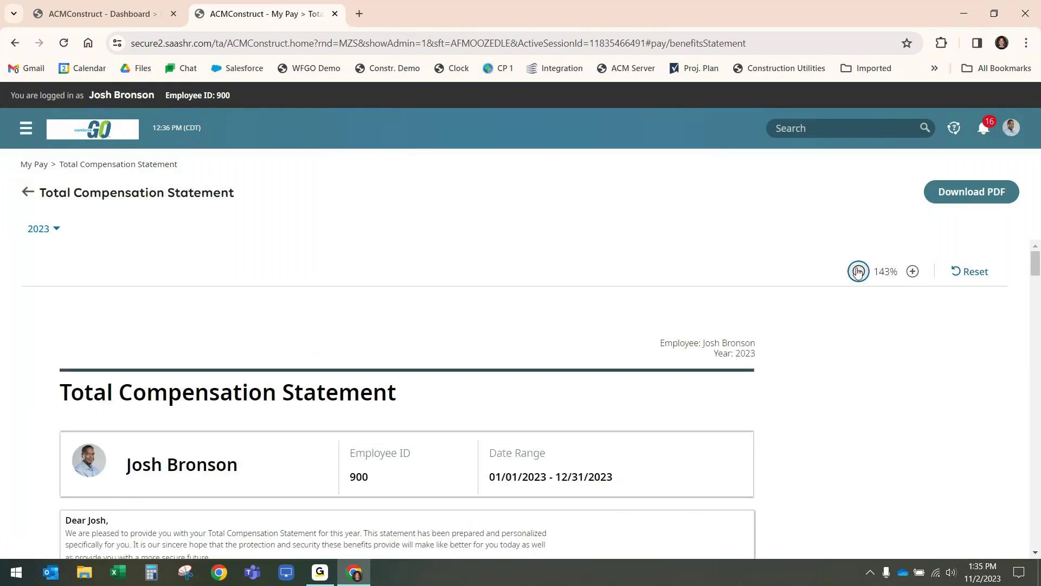
{"action": "left_click", "coordinate": [858, 271]}
- Scroll through the statement's earnings, benefits and retirement totals, then return home
{"action": "scroll", "coordinate": [431, 373], "scroll_direction": "down", "scroll_amount": 3}
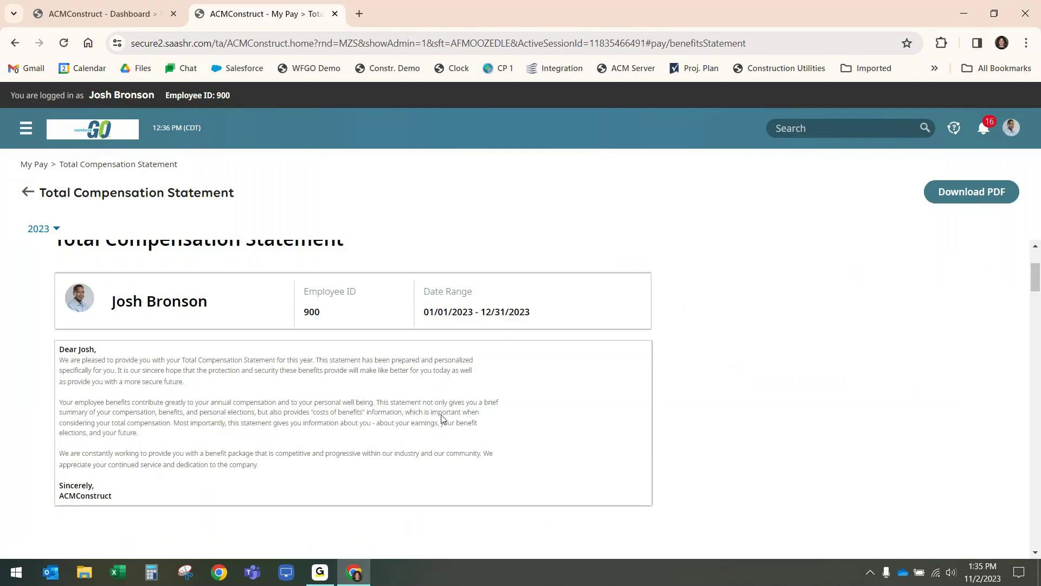
{"action": "scroll", "coordinate": [437, 429], "scroll_direction": "down", "scroll_amount": 3}
{"action": "scroll", "coordinate": [438, 428], "scroll_direction": "down", "scroll_amount": 5}
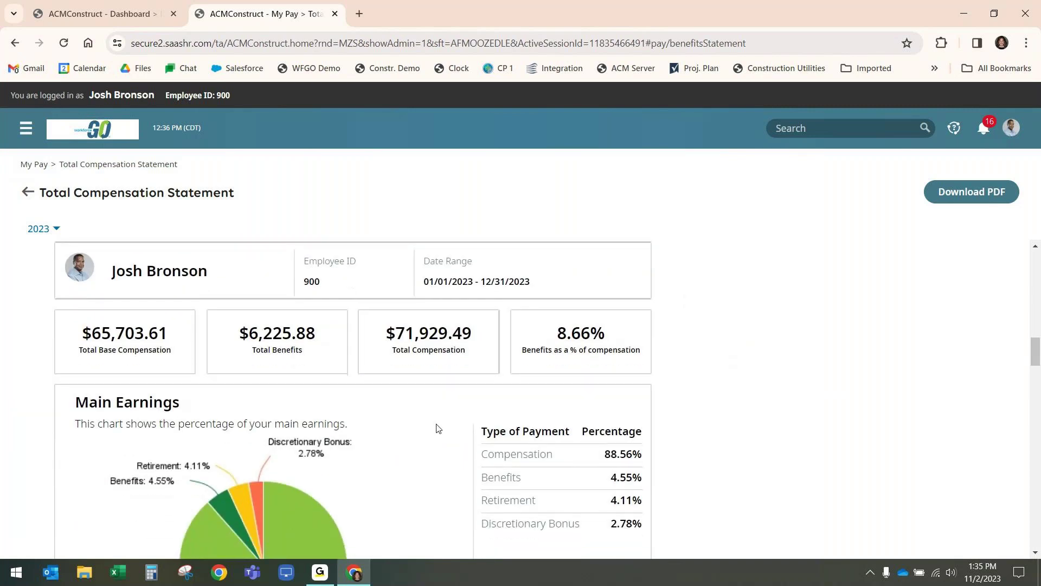
{"action": "scroll", "coordinate": [438, 428], "scroll_direction": "down", "scroll_amount": 10}
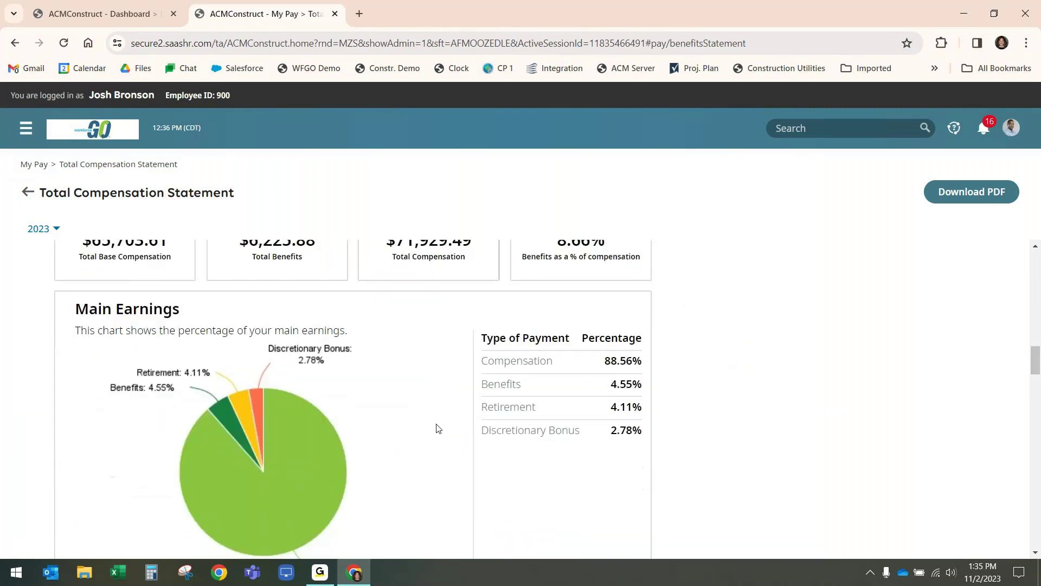
{"action": "scroll", "coordinate": [438, 429], "scroll_direction": "down", "scroll_amount": 8}
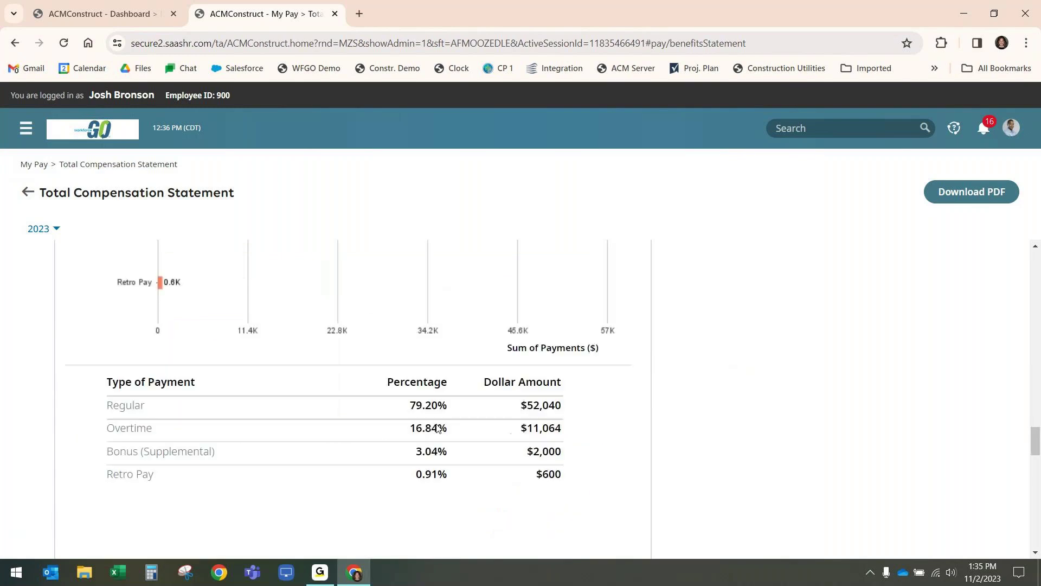
{"action": "scroll", "coordinate": [438, 429], "scroll_direction": "down", "scroll_amount": 3}
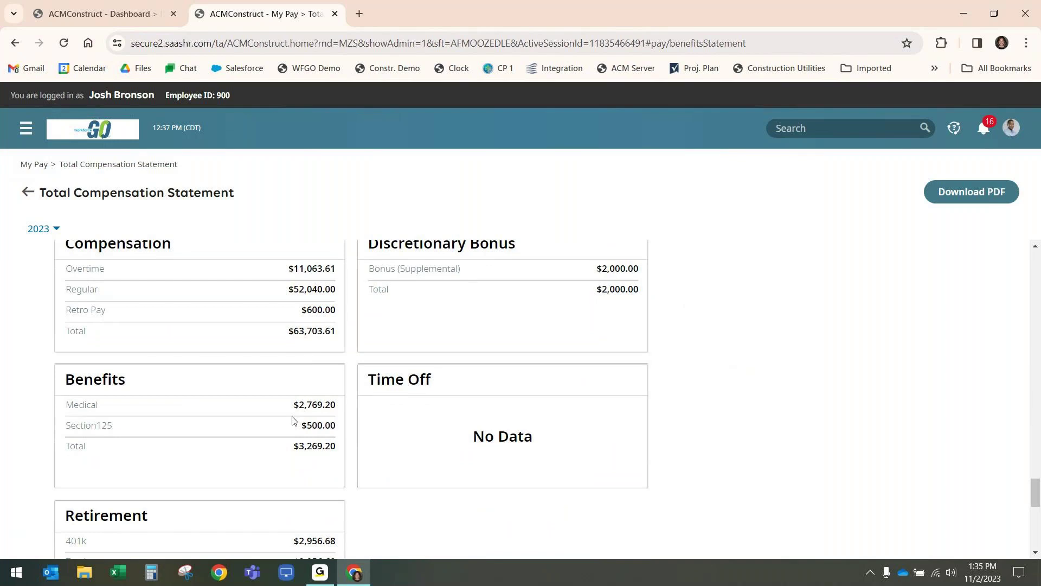
{"action": "scroll", "coordinate": [245, 516], "scroll_direction": "down", "scroll_amount": 2}
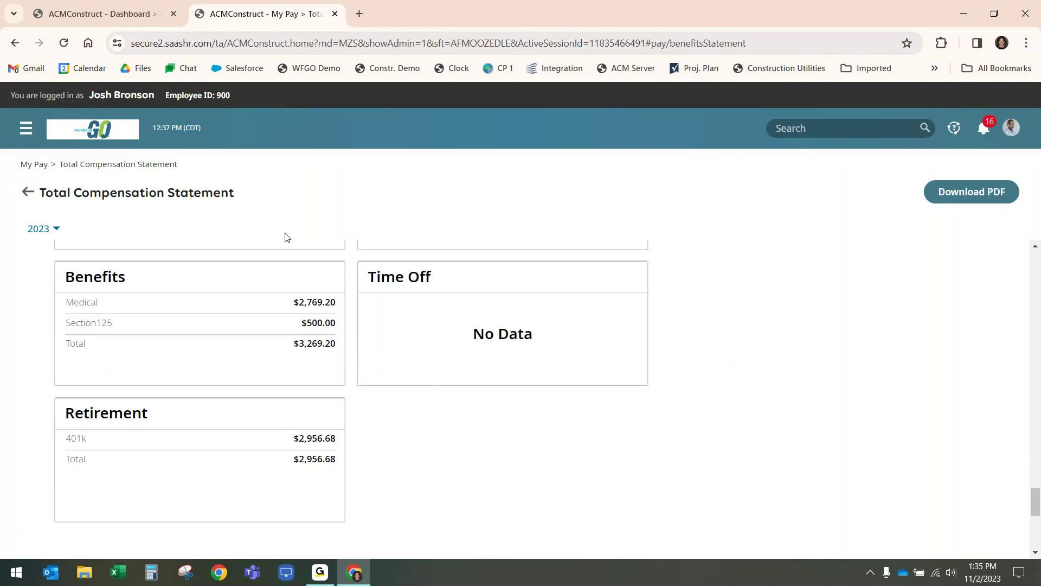
{"action": "scroll", "coordinate": [313, 328], "scroll_direction": "up", "scroll_amount": 2}
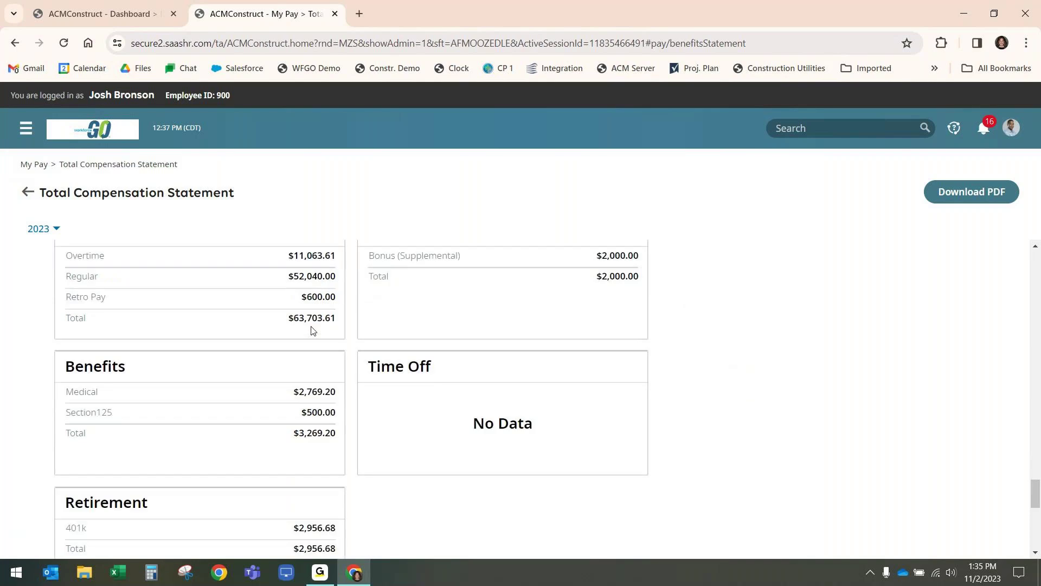
{"action": "left_click", "coordinate": [98, 130]}
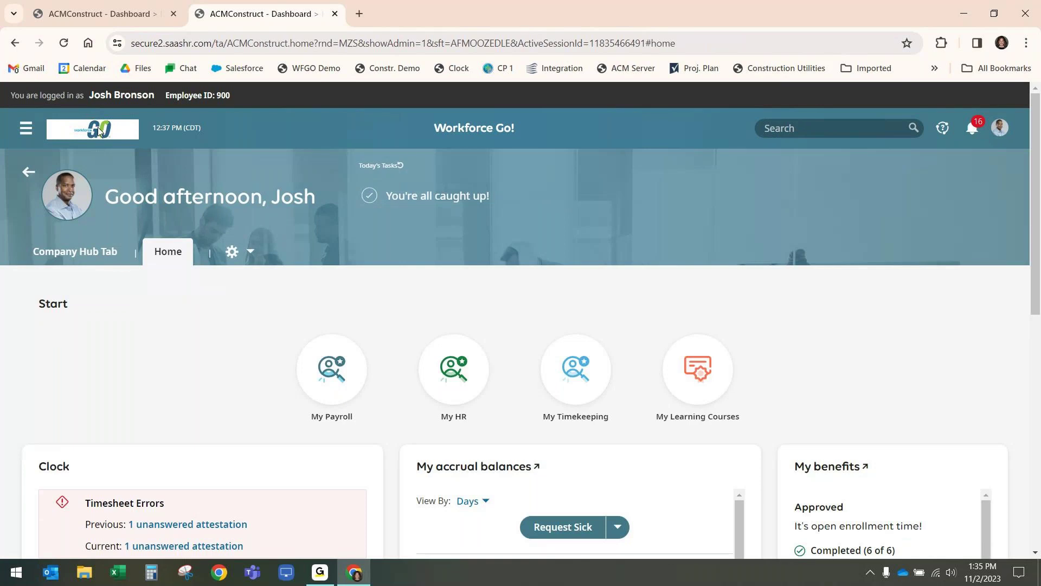
- Preview the My Payroll and My HR tile menus, then scroll down to the accrual balances
{"action": "left_click", "coordinate": [353, 388]}
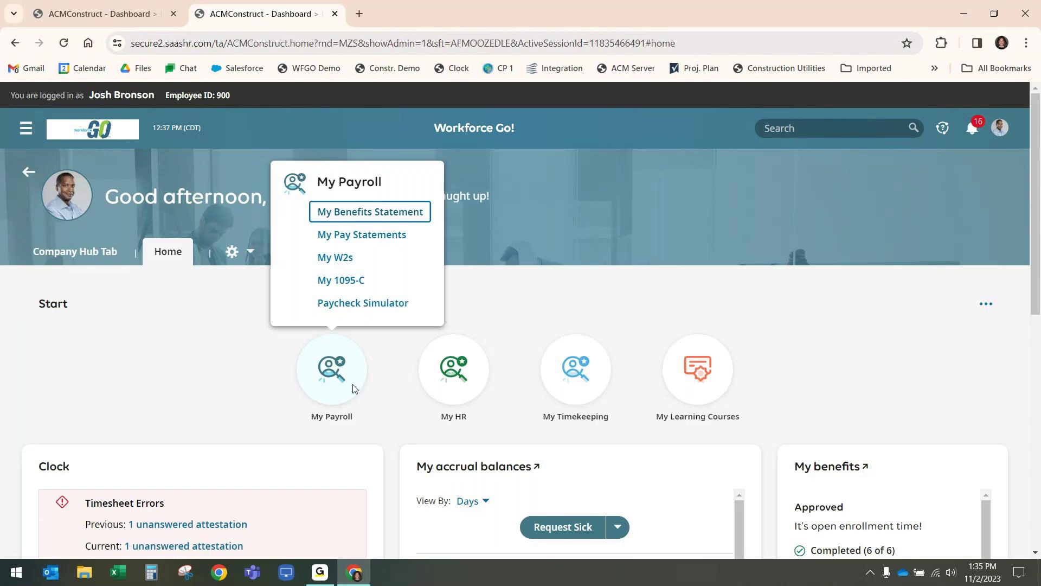
{"action": "left_click", "coordinate": [461, 389]}
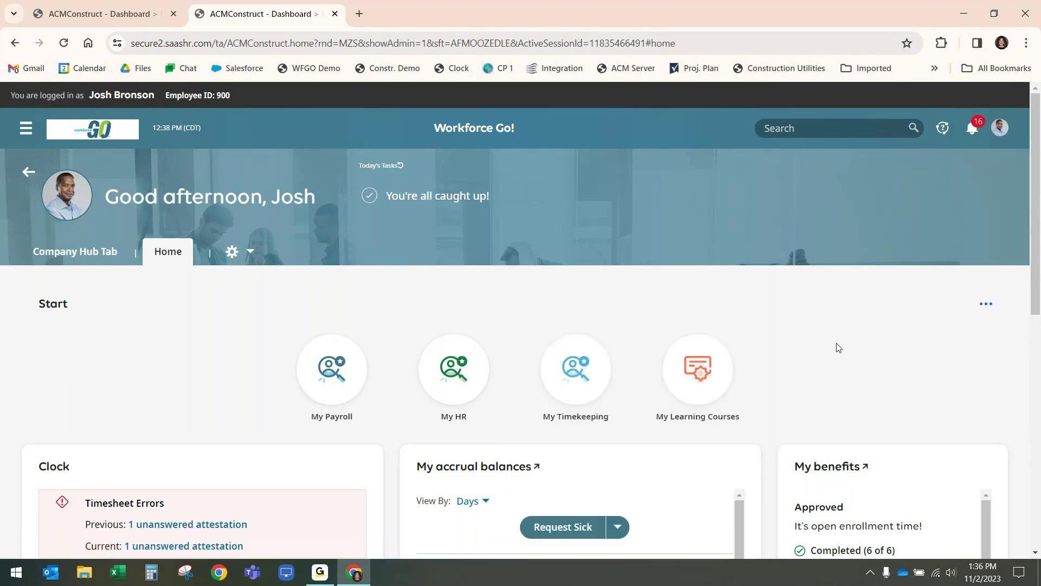
{"action": "scroll", "coordinate": [839, 347], "scroll_direction": "down", "scroll_amount": 3}
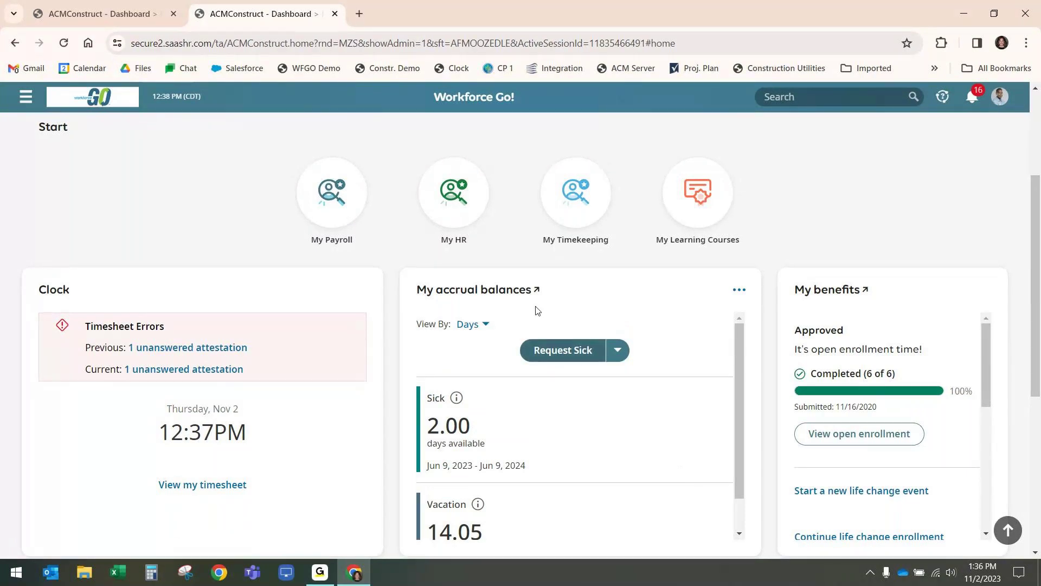
- Open Time Off Balances, list the 68.05 vacation hours taken, then close that list
{"action": "left_click", "coordinate": [514, 291]}
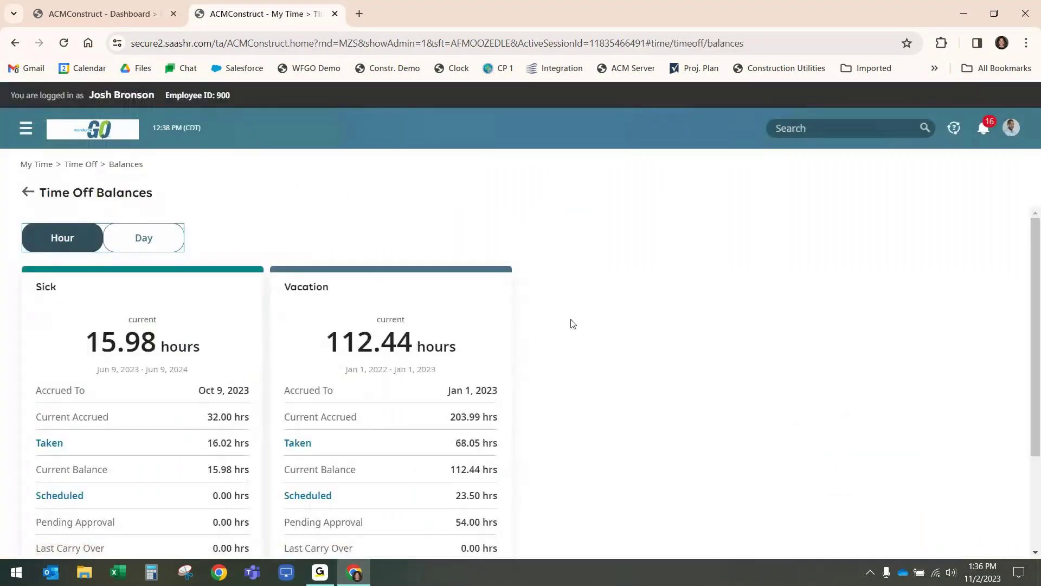
{"action": "scroll", "coordinate": [572, 323], "scroll_direction": "down", "scroll_amount": 2}
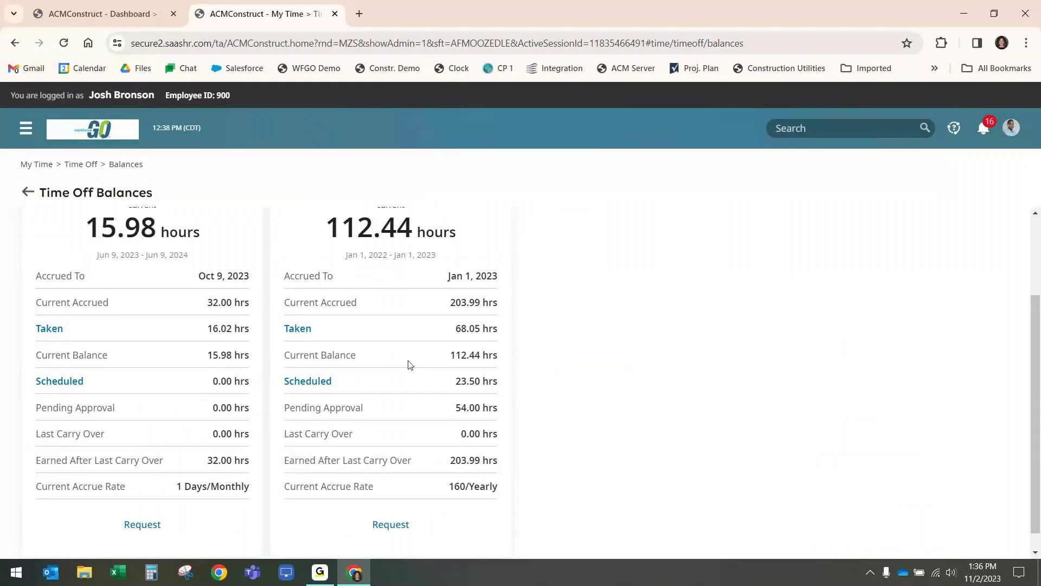
{"action": "left_click", "coordinate": [298, 329]}
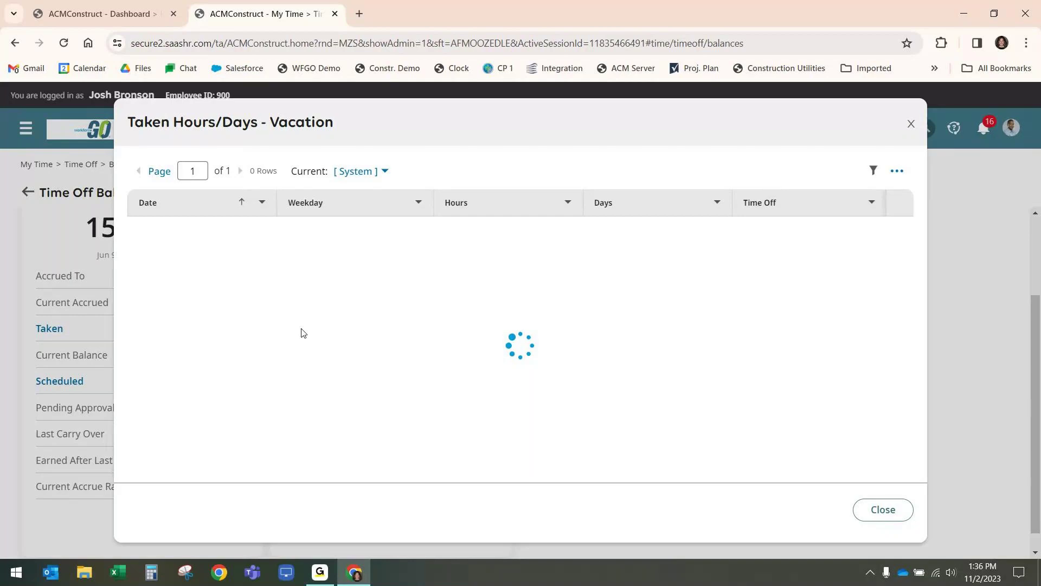
{"action": "scroll", "coordinate": [543, 398], "scroll_direction": "down", "scroll_amount": 3}
{"action": "scroll", "coordinate": [550, 398], "scroll_direction": "up", "scroll_amount": 3}
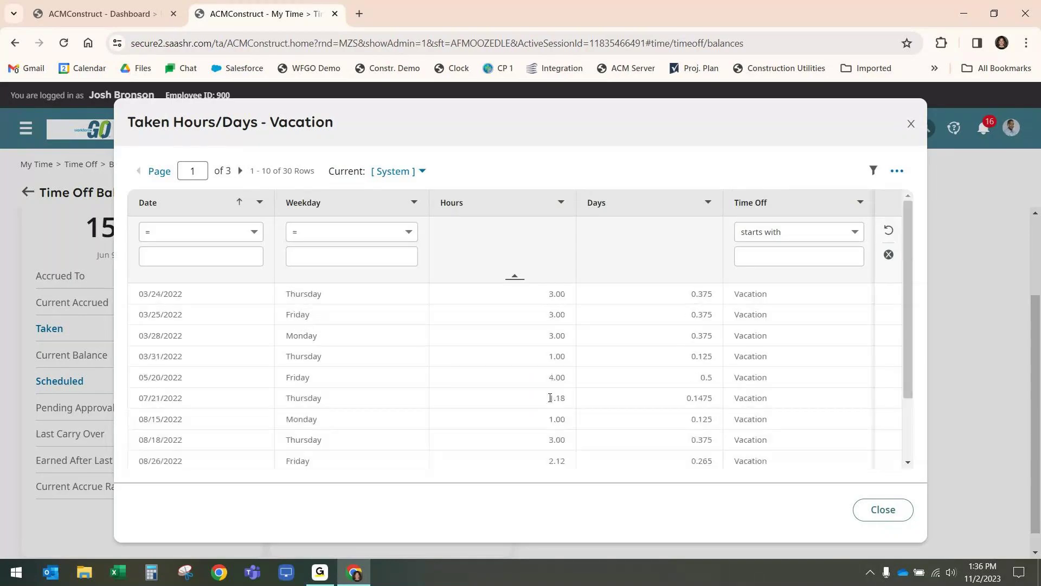
{"action": "left_click", "coordinate": [890, 510]}
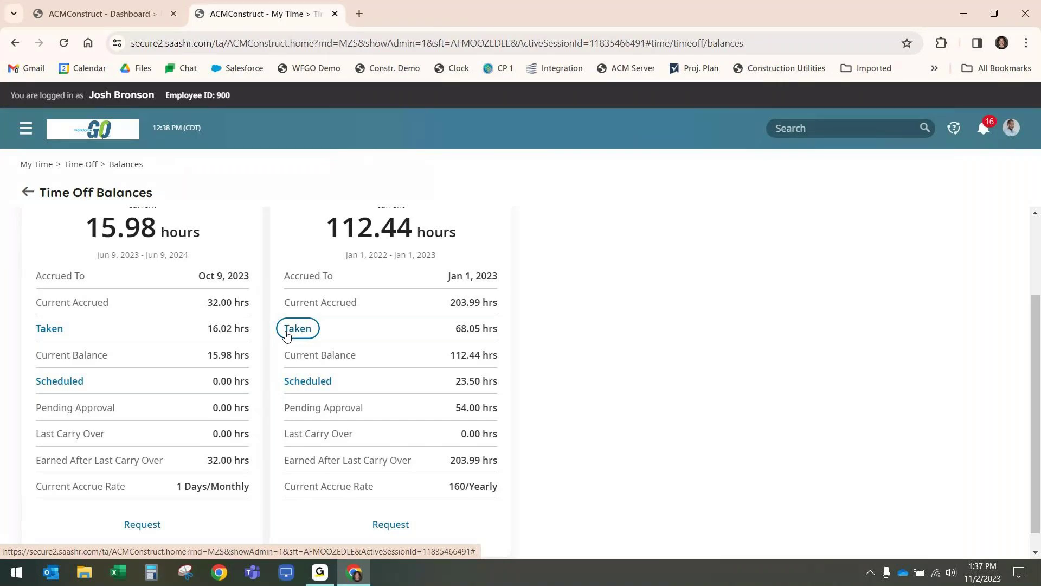
- Start a Vacation time-off request and scroll to its November 2023 calendar with a 14.05-day balance
{"action": "left_click", "coordinate": [390, 525]}
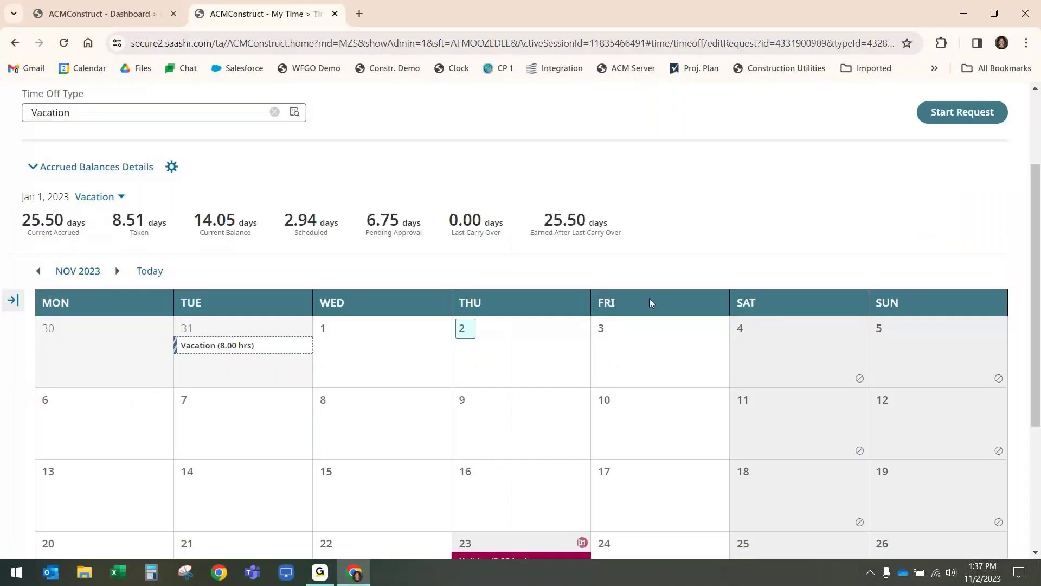
{"action": "scroll", "coordinate": [649, 298], "scroll_direction": "down", "scroll_amount": 5}
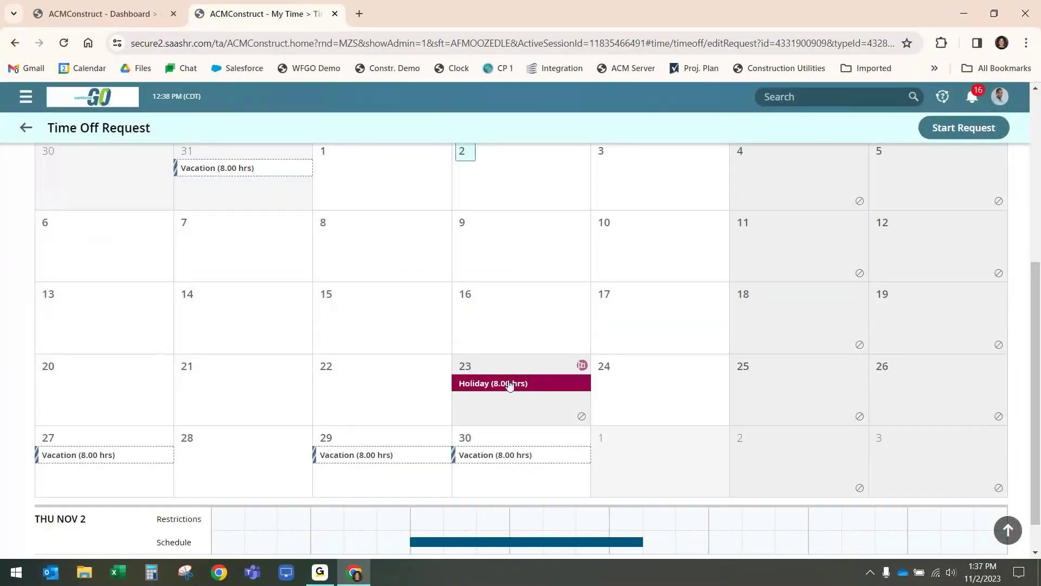
{"action": "scroll", "coordinate": [530, 384], "scroll_direction": "down", "scroll_amount": 1}
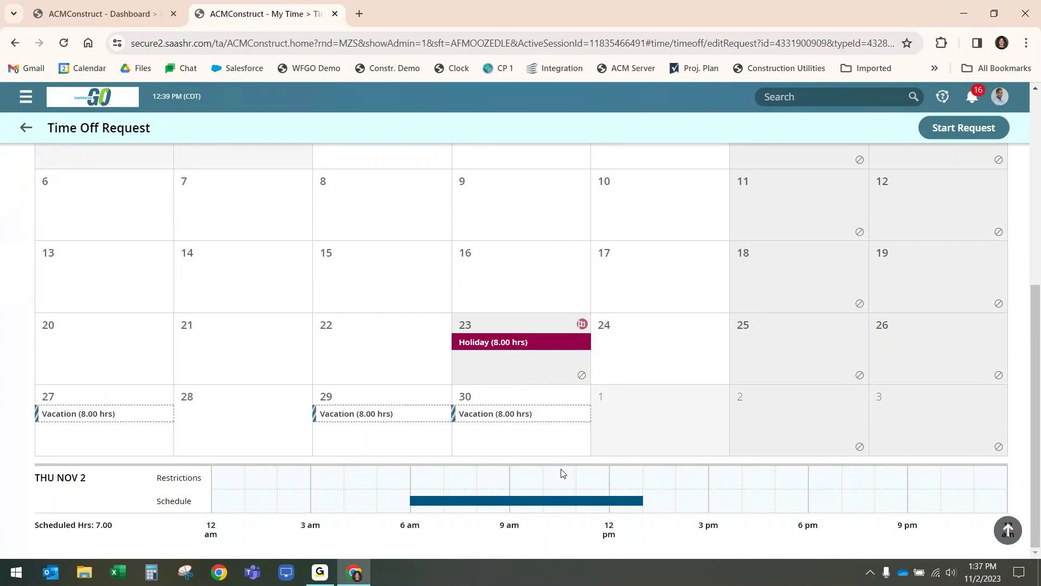
- Begin a new request set to Partial Day (Start/Stop), then close it without submitting
{"action": "left_click", "coordinate": [963, 130]}
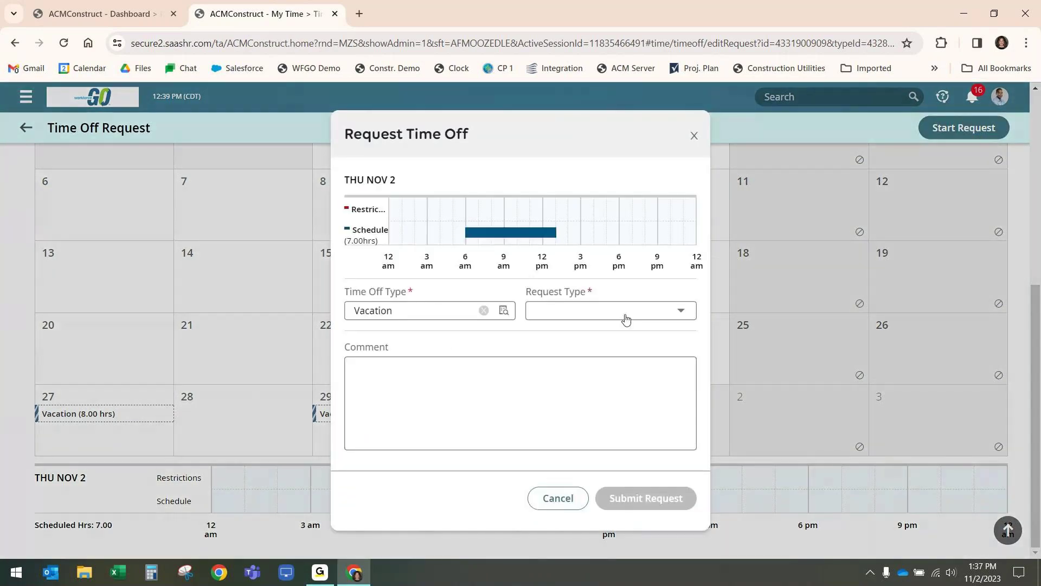
{"action": "left_click", "coordinate": [615, 311]}
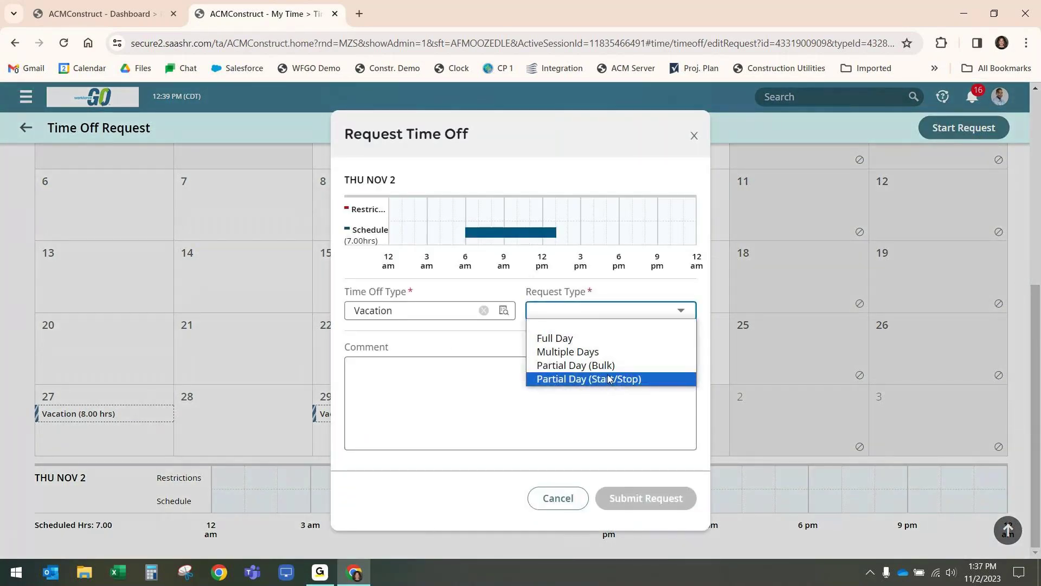
{"action": "left_click", "coordinate": [610, 378]}
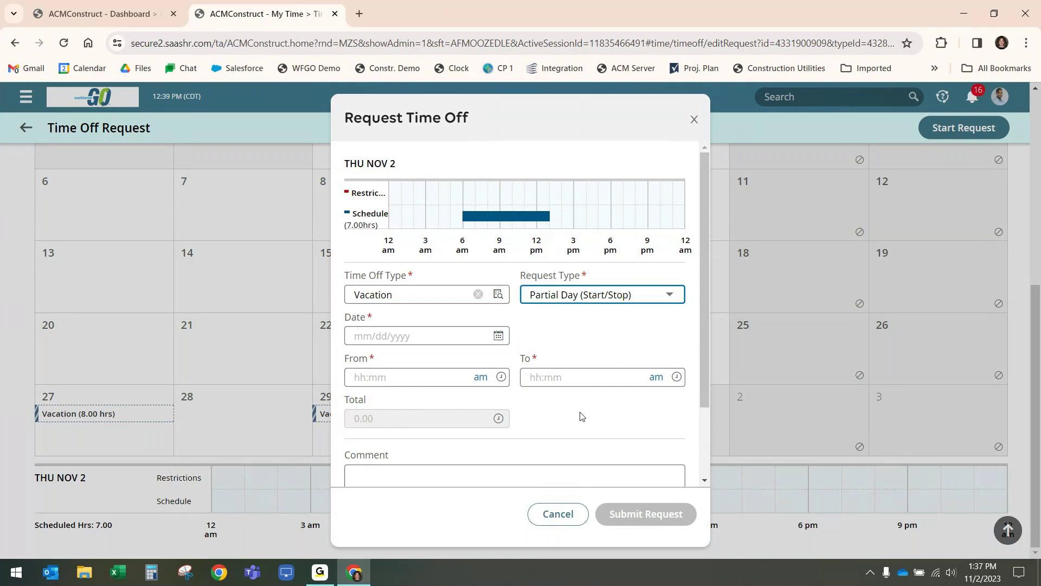
{"action": "scroll", "coordinate": [580, 416], "scroll_direction": "down", "scroll_amount": 3}
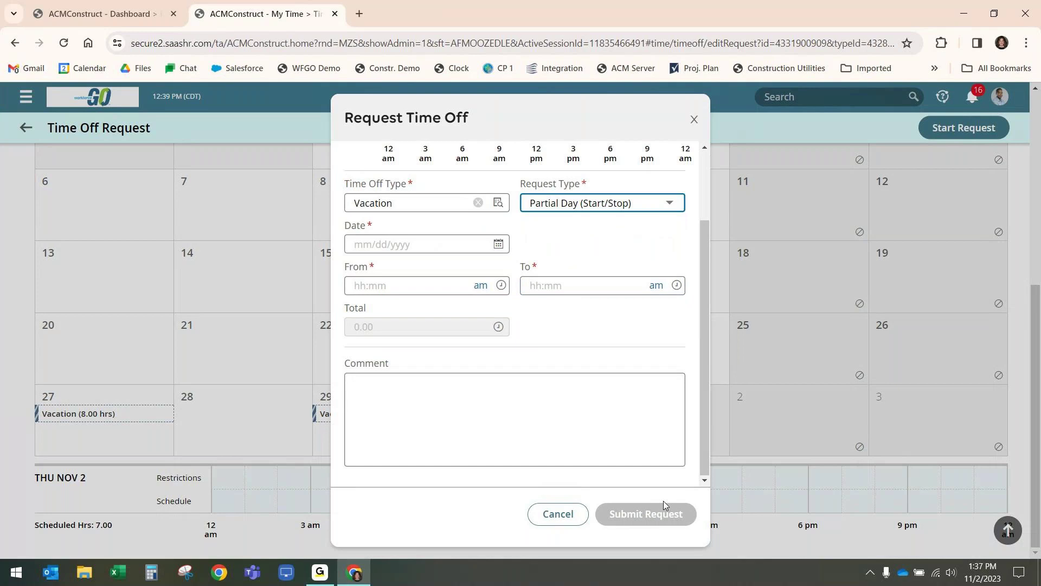
{"action": "left_click", "coordinate": [695, 120]}
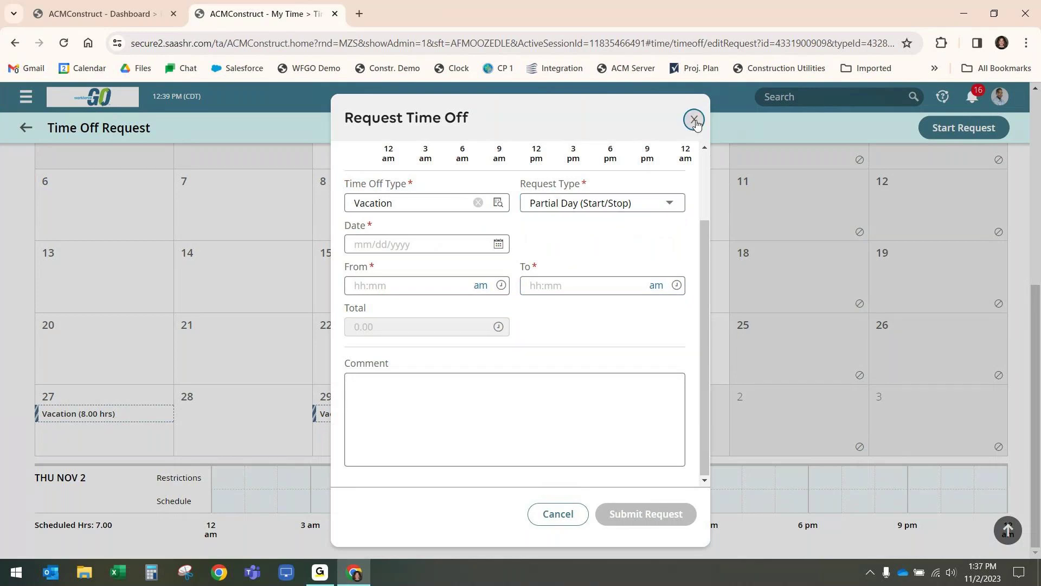
{"action": "left_click", "coordinate": [696, 121]}
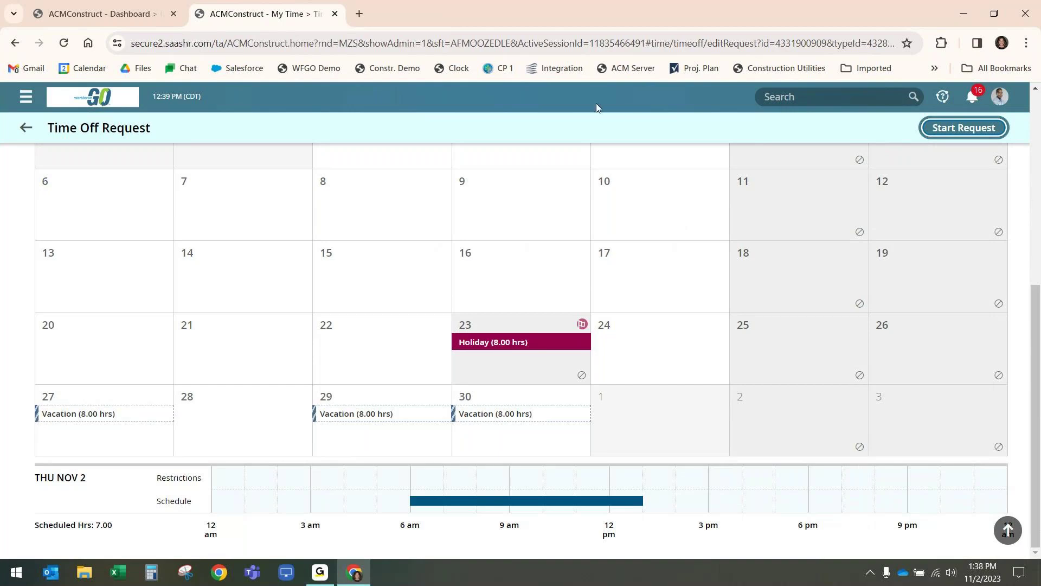
- Scroll back up the Time Off Request page and return home via the Workforce Go! logo
{"action": "scroll", "coordinate": [602, 204], "scroll_direction": "up", "scroll_amount": 3}
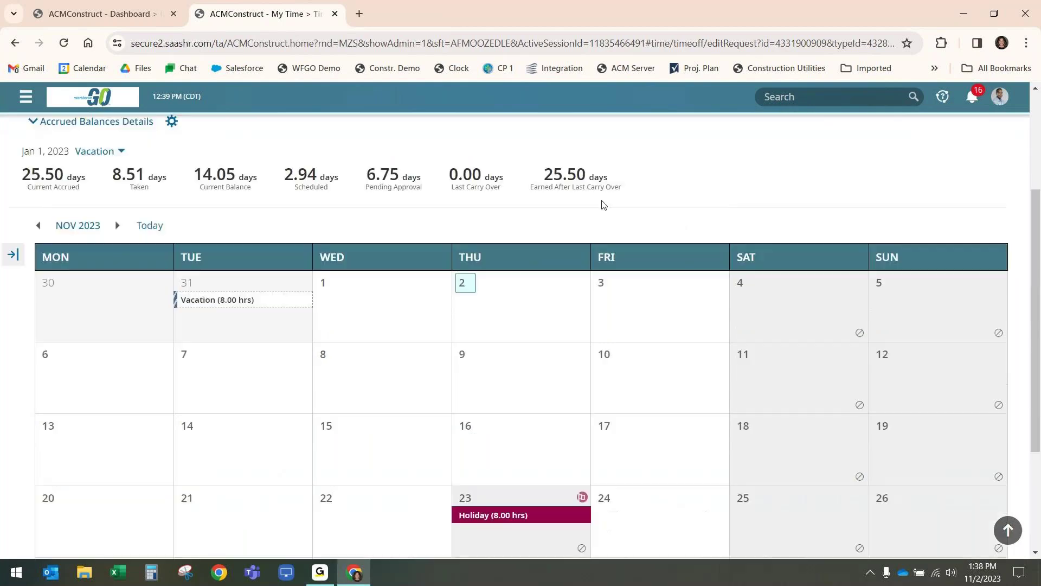
{"action": "left_click", "coordinate": [89, 100]}
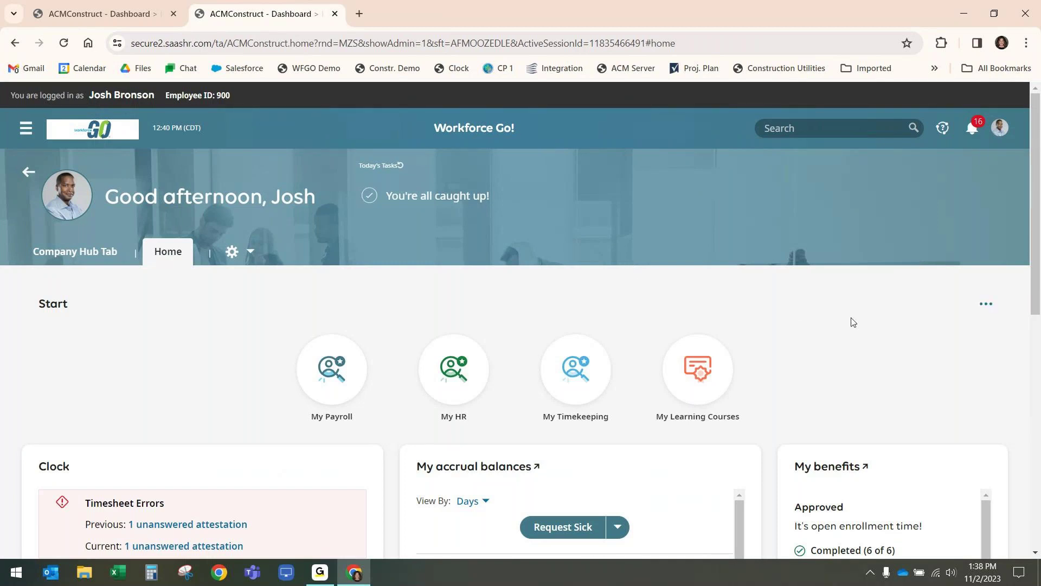
- Scroll through the My benefits enrollment statuses, then start a new life change event
{"action": "scroll", "coordinate": [852, 322], "scroll_direction": "down", "scroll_amount": 3}
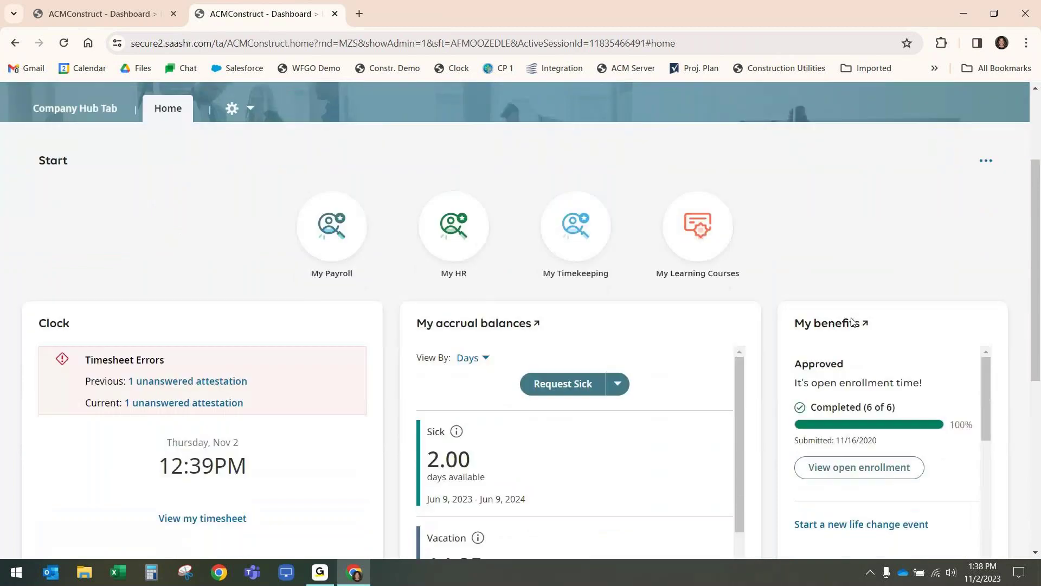
{"action": "scroll", "coordinate": [852, 322], "scroll_direction": "down", "scroll_amount": 2}
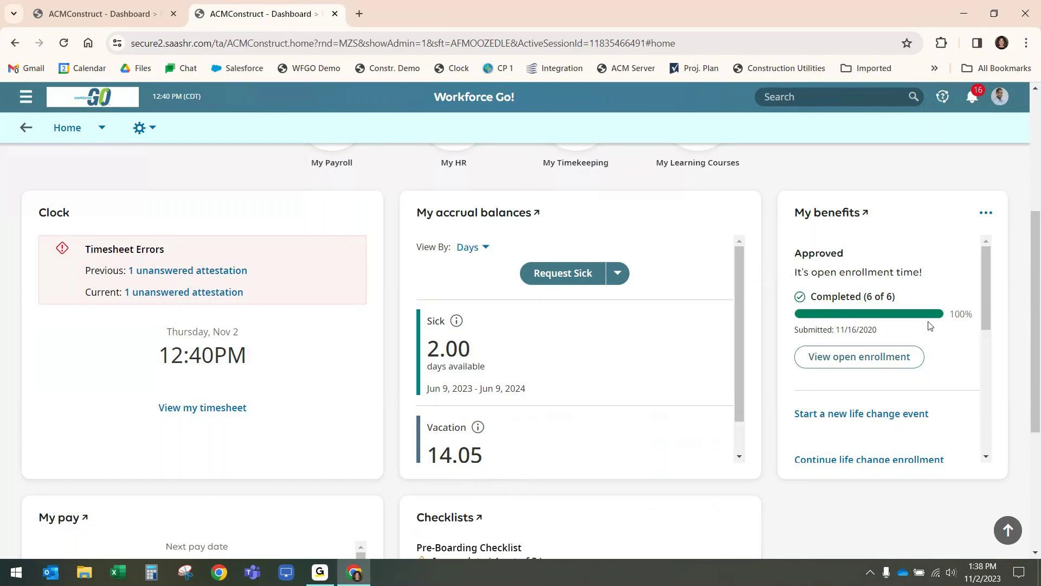
{"action": "scroll", "coordinate": [928, 326], "scroll_direction": "down", "scroll_amount": 3}
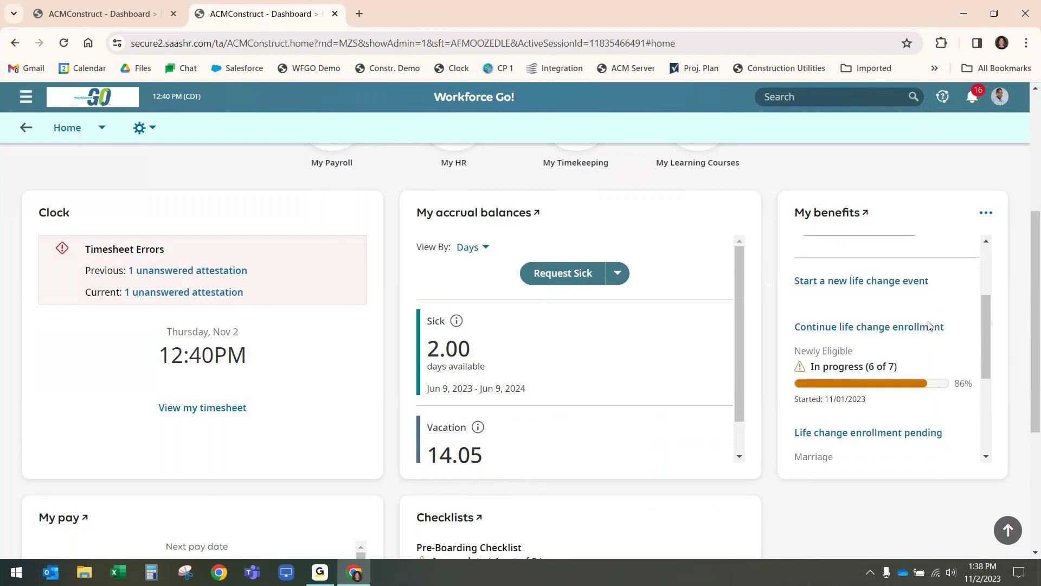
{"action": "scroll", "coordinate": [929, 325], "scroll_direction": "down", "scroll_amount": 1}
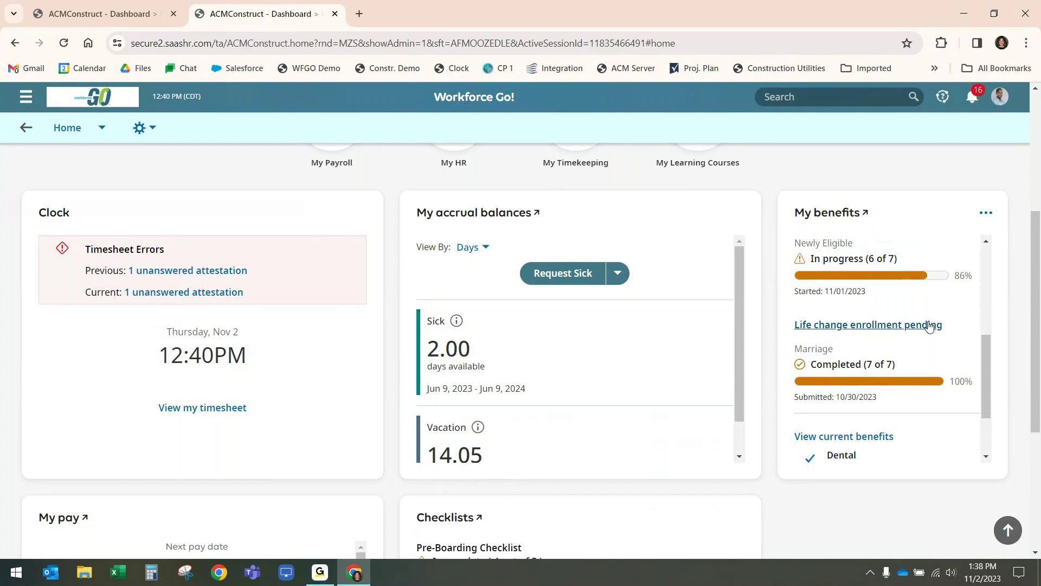
{"action": "scroll", "coordinate": [929, 326], "scroll_direction": "up", "scroll_amount": 3}
{"action": "left_click", "coordinate": [900, 418]}
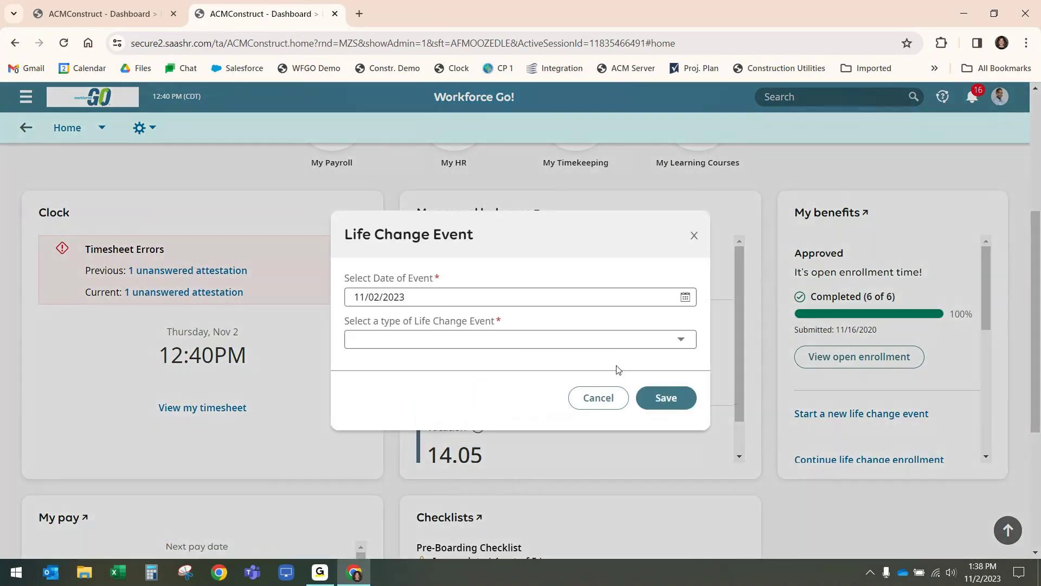
- Create and save a Birth life change event dated 11/02/2023
{"action": "left_click", "coordinate": [664, 340]}
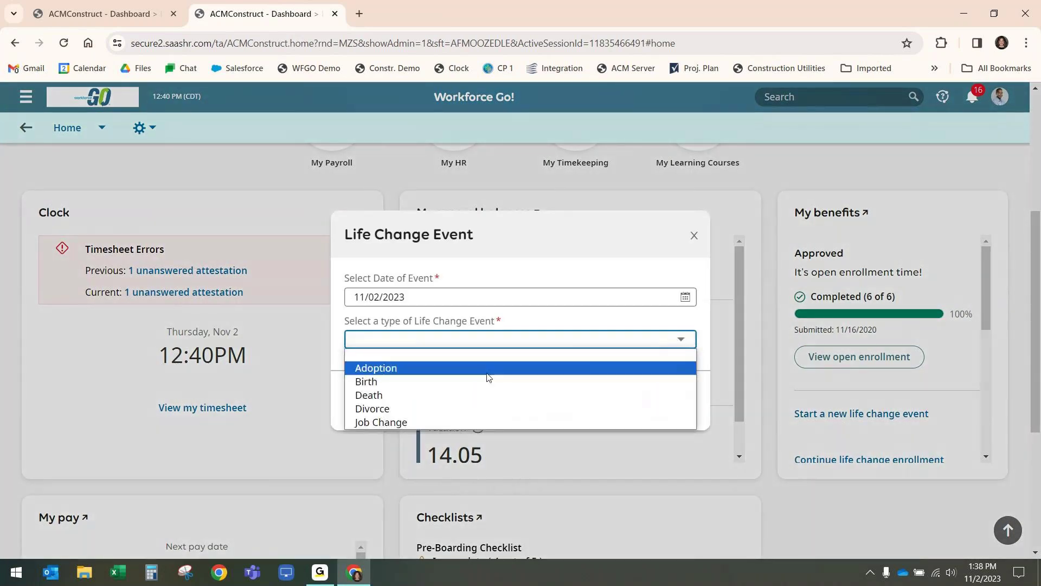
{"action": "left_click", "coordinate": [371, 383]}
{"action": "left_click", "coordinate": [668, 408]}
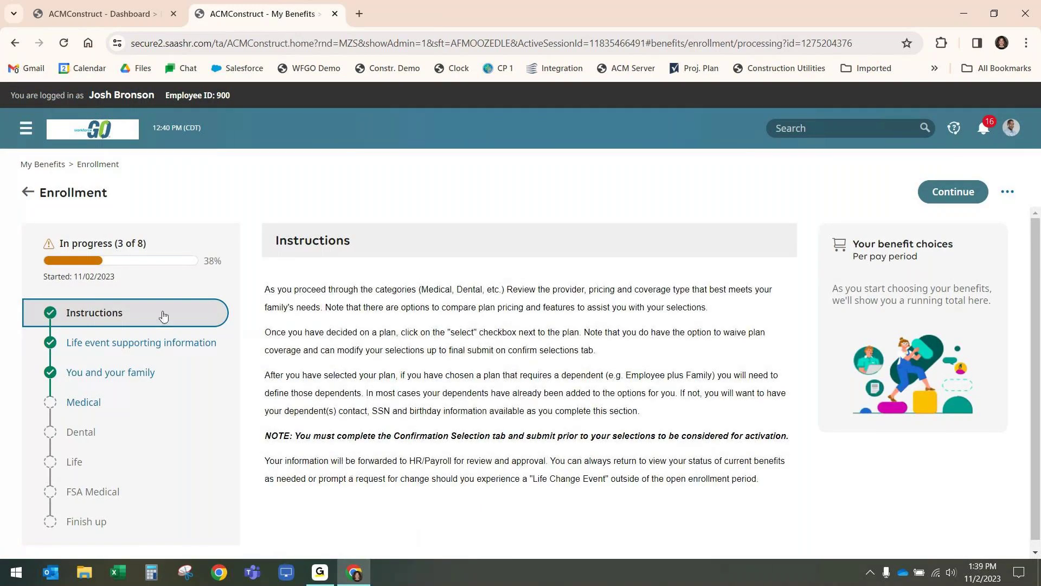
- Go through Life event supporting information to the You and your family review step
{"action": "left_click", "coordinate": [139, 346]}
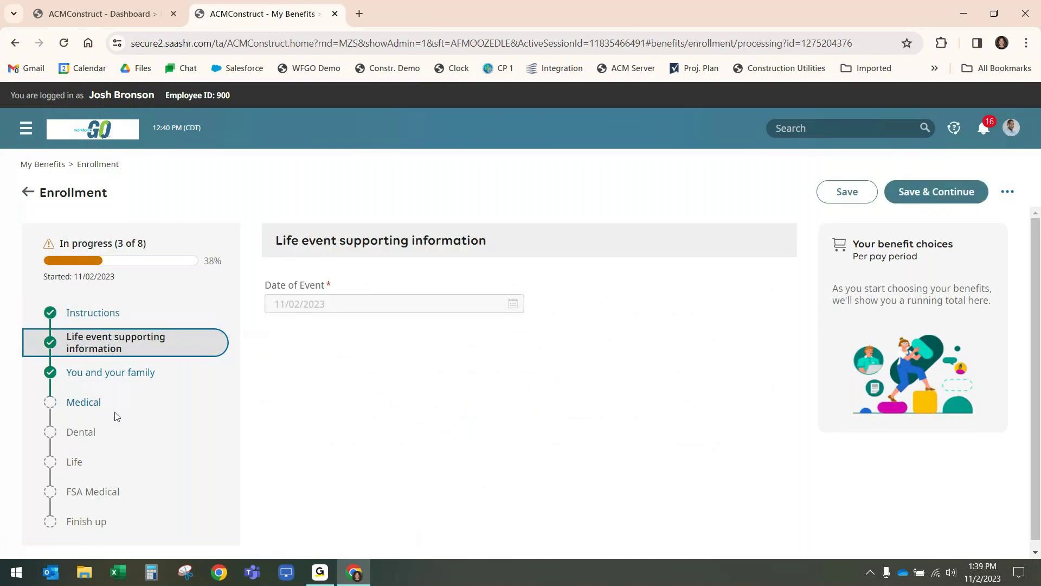
{"action": "scroll", "coordinate": [148, 433], "scroll_direction": "down", "scroll_amount": 1}
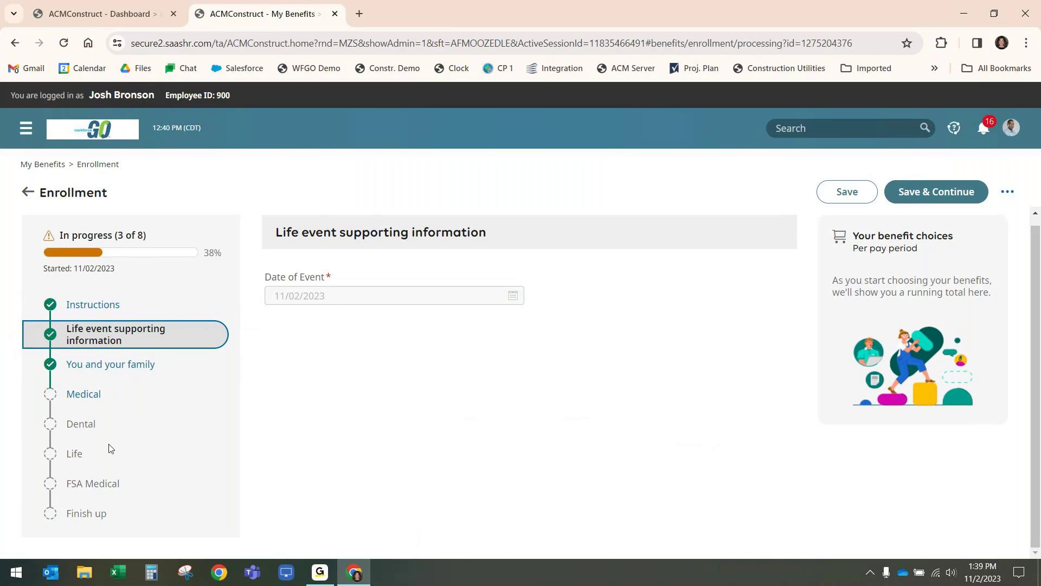
{"action": "left_click", "coordinate": [144, 373]}
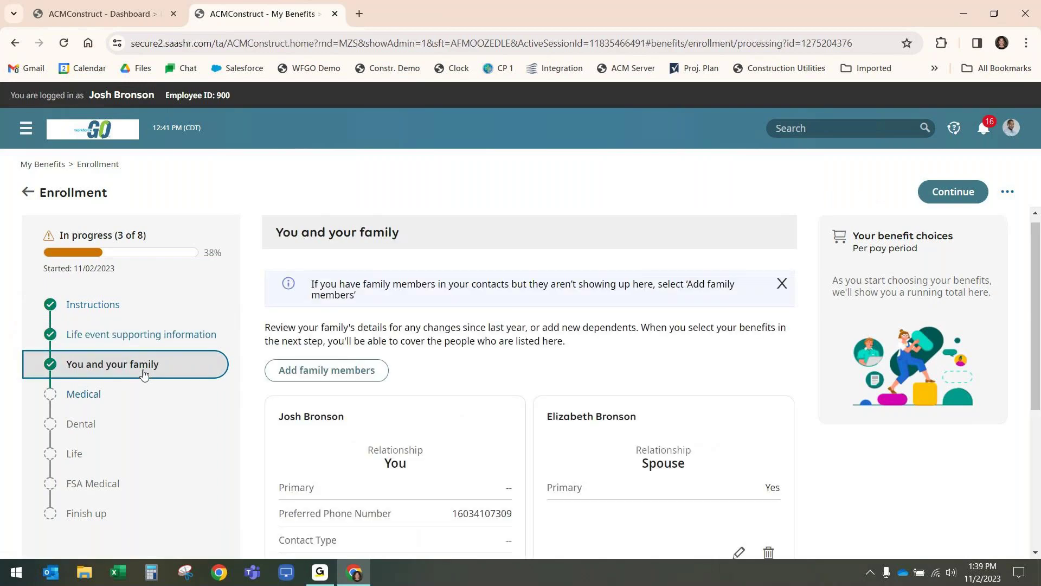
- Advance the benefits enrollment to the Medical plan step
{"action": "scroll", "coordinate": [545, 366], "scroll_direction": "down", "scroll_amount": 3}
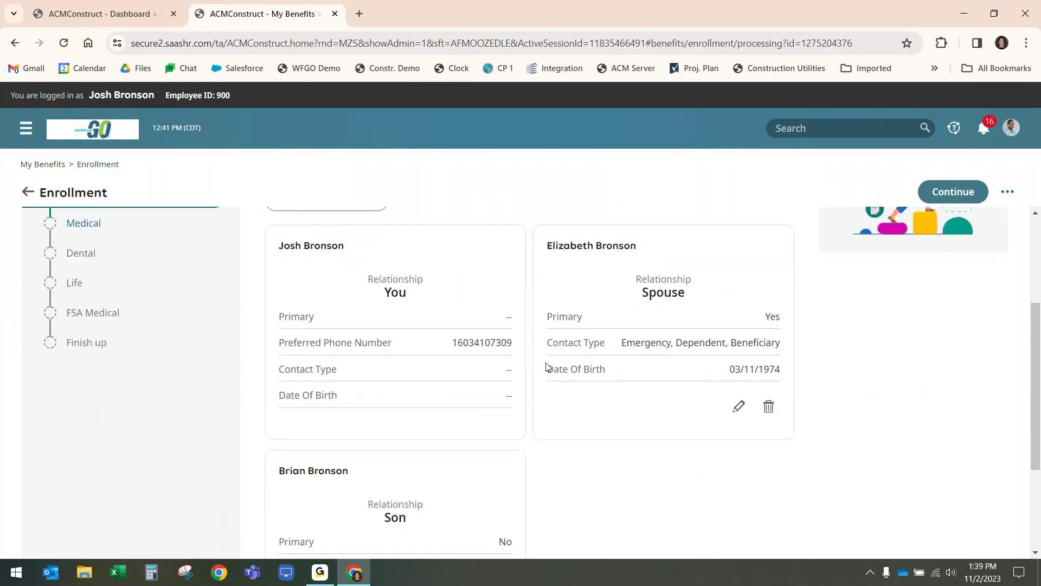
{"action": "scroll", "coordinate": [547, 367], "scroll_direction": "up", "scroll_amount": 1}
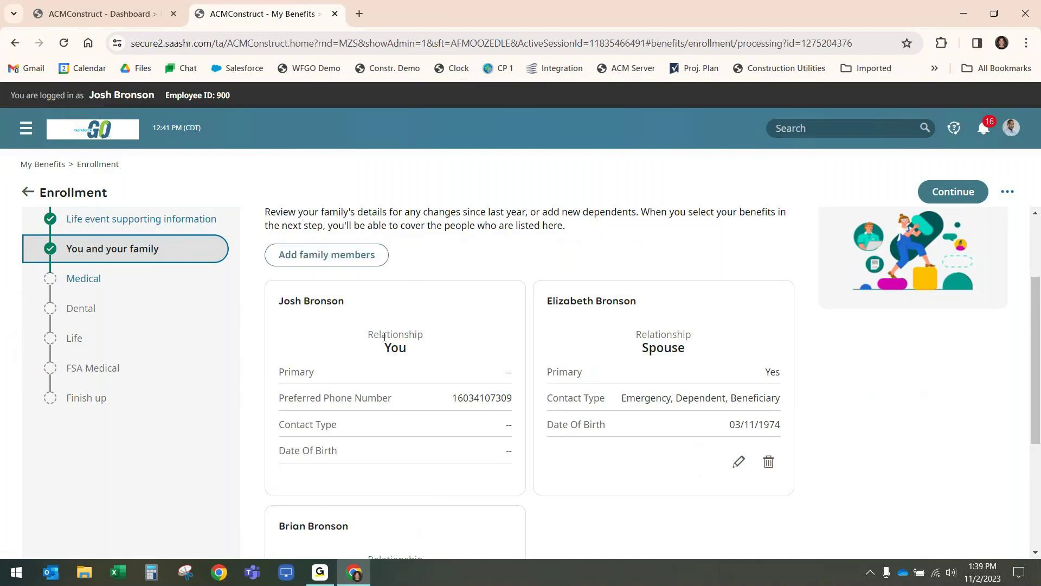
{"action": "left_click", "coordinate": [84, 282]}
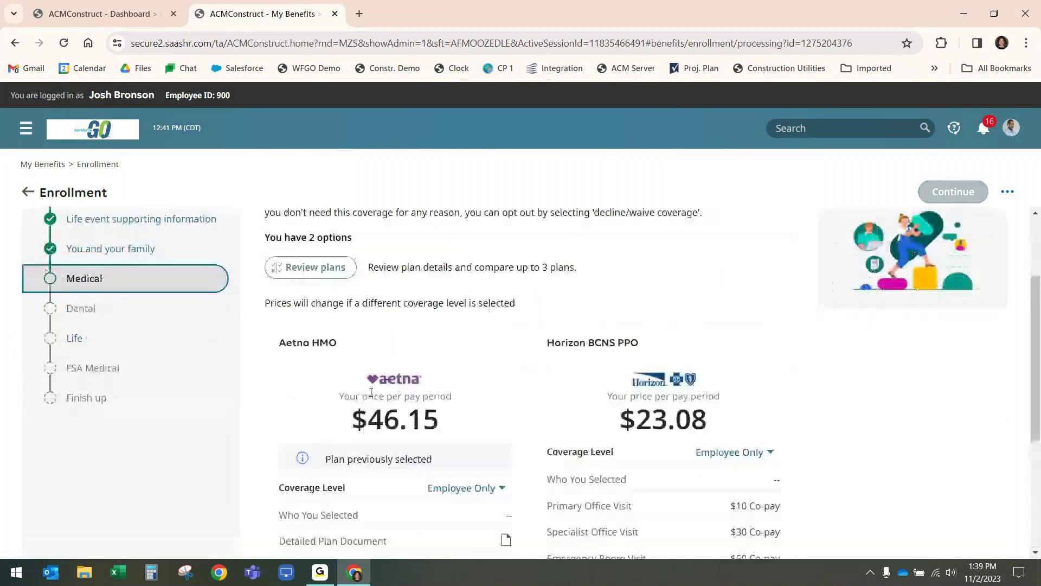
{"action": "scroll", "coordinate": [379, 395], "scroll_direction": "down", "scroll_amount": 3}
{"action": "scroll", "coordinate": [379, 395], "scroll_direction": "up", "scroll_amount": 3}
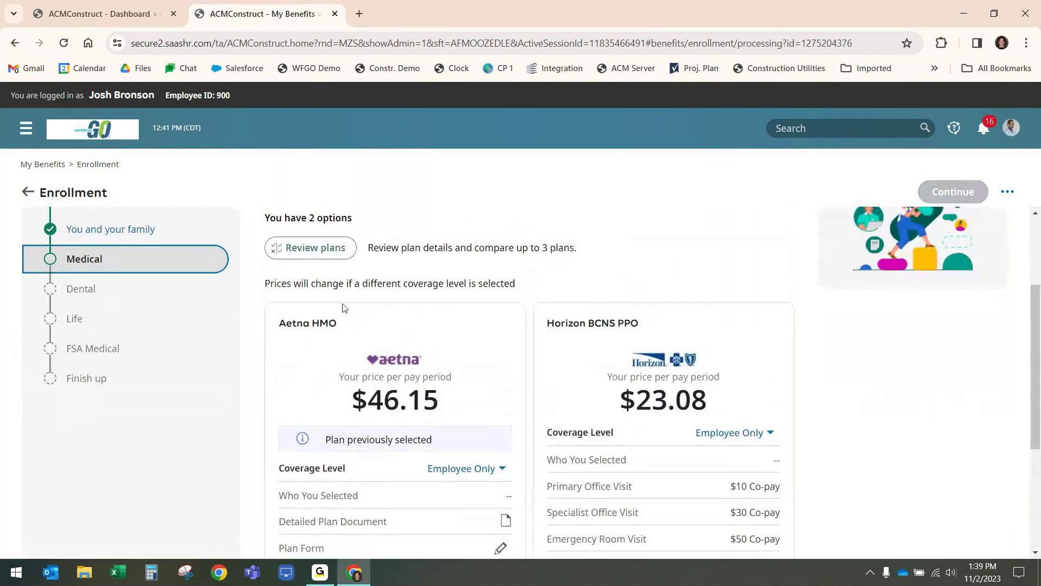
- Compare Aetna HMO ($46.15) and Horizon BCNS PPO ($23.08) side by side, then close the comparison
{"action": "left_click", "coordinate": [320, 245]}
{"action": "left_click", "coordinate": [398, 323]}
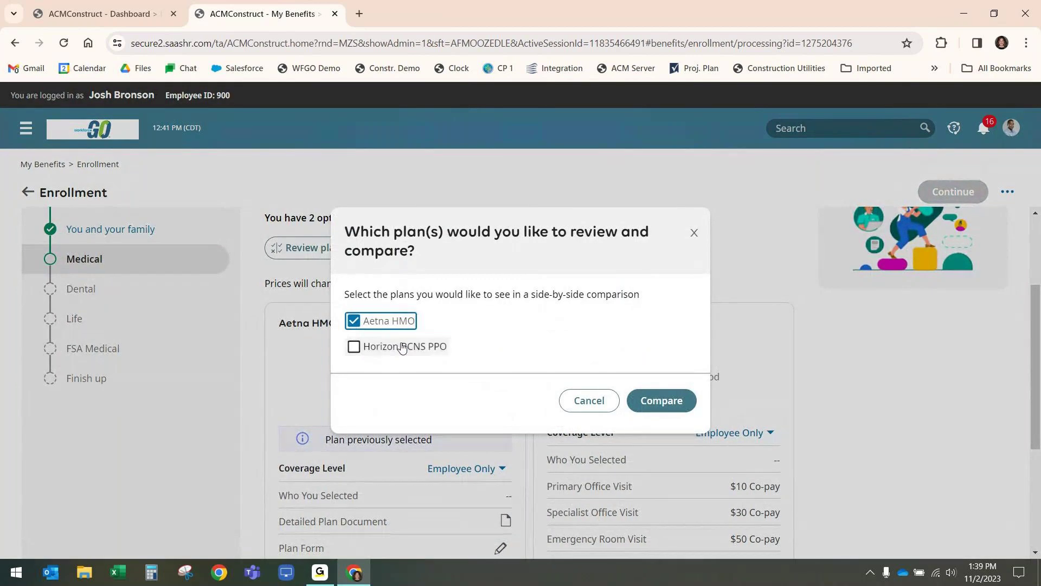
{"action": "left_click", "coordinate": [401, 346]}
{"action": "left_click", "coordinate": [640, 400]}
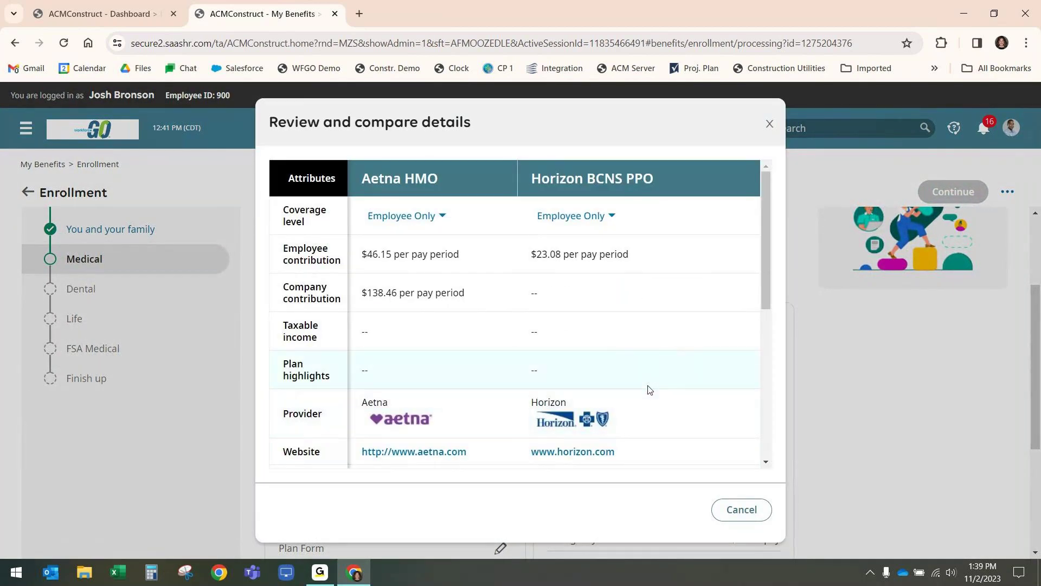
{"action": "scroll", "coordinate": [645, 393], "scroll_direction": "down", "scroll_amount": 3}
{"action": "scroll", "coordinate": [649, 390], "scroll_direction": "down", "scroll_amount": 1}
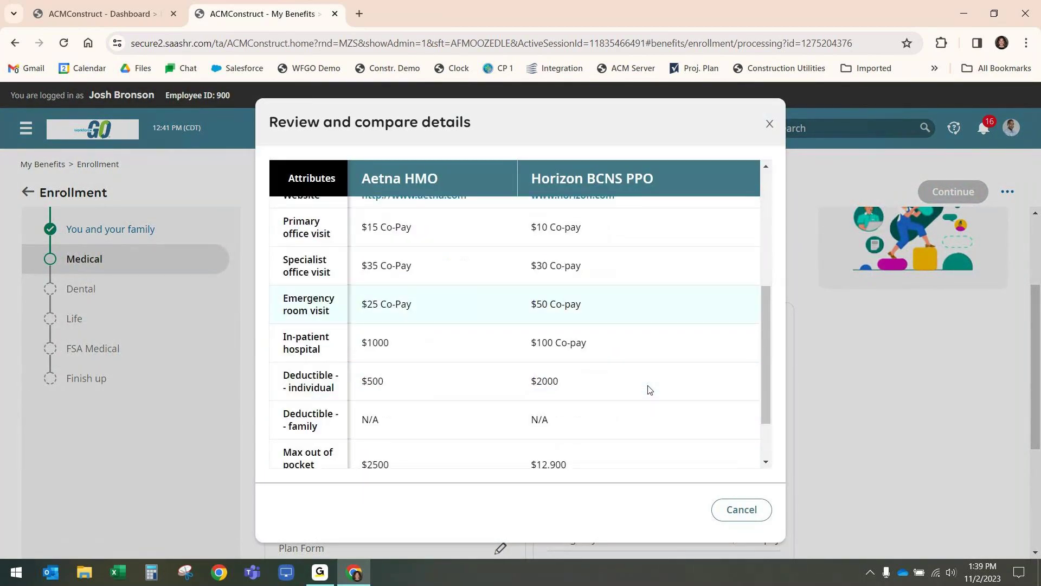
{"action": "scroll", "coordinate": [649, 390], "scroll_direction": "up", "scroll_amount": 1}
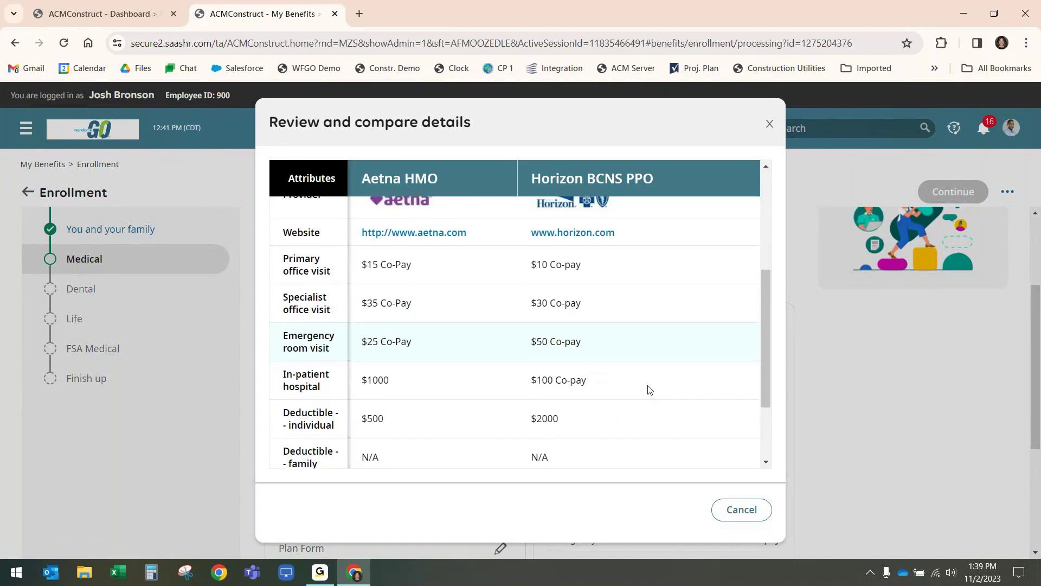
{"action": "scroll", "coordinate": [594, 380], "scroll_direction": "down", "scroll_amount": 2}
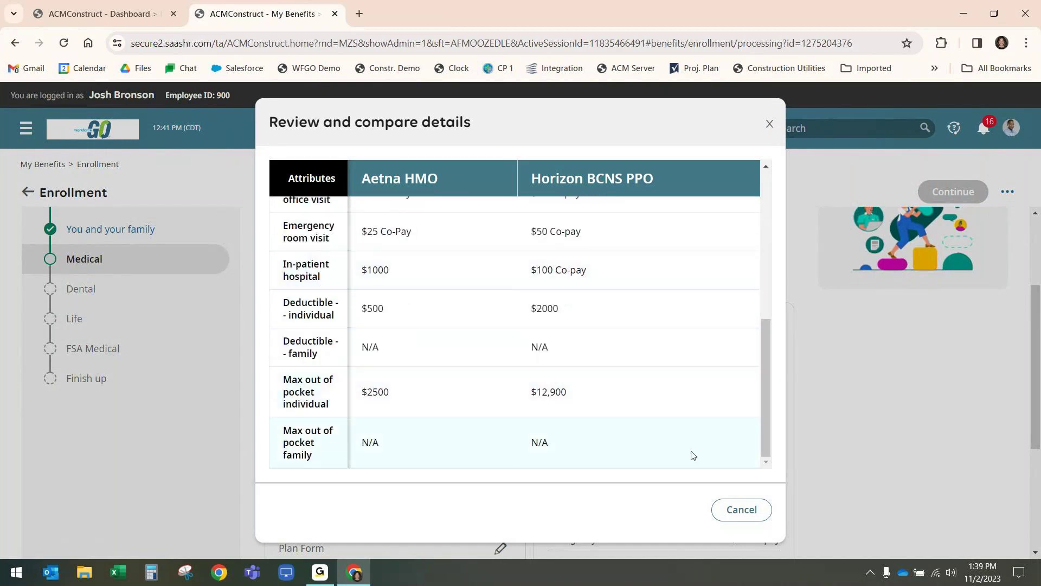
{"action": "left_click", "coordinate": [753, 520]}
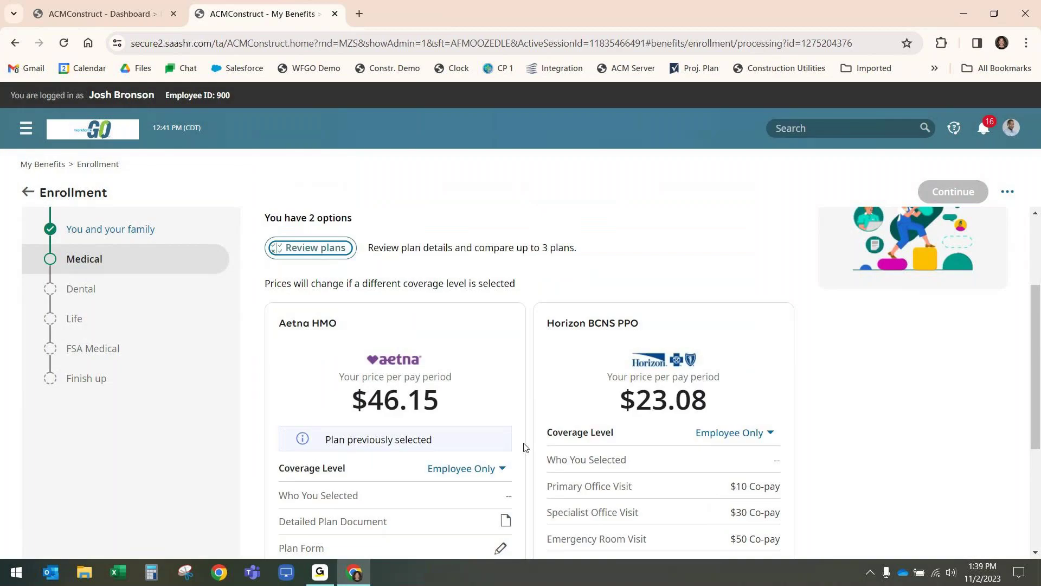
{"action": "scroll", "coordinate": [517, 340], "scroll_direction": "down", "scroll_amount": 3}
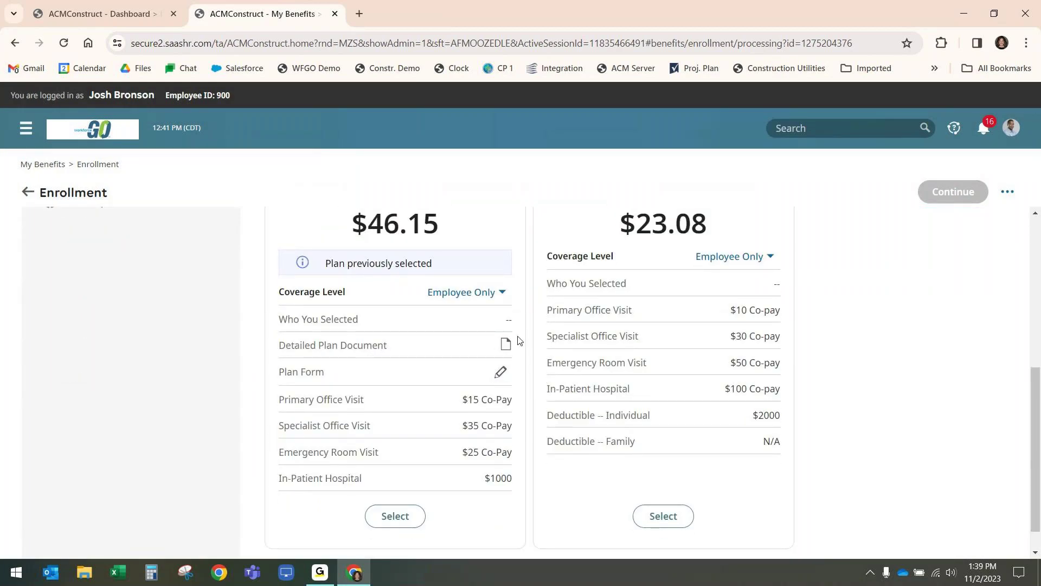
{"action": "left_click", "coordinate": [714, 257]}
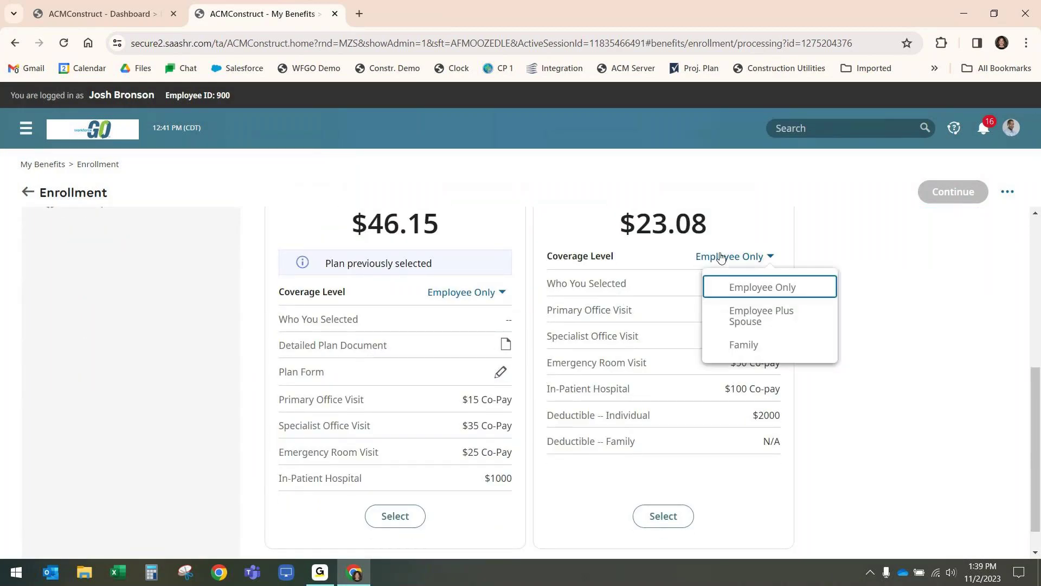
- Select Horizon BCNS PPO at Family coverage and add the spouse as a covered dependent
{"action": "left_click", "coordinate": [739, 326]}
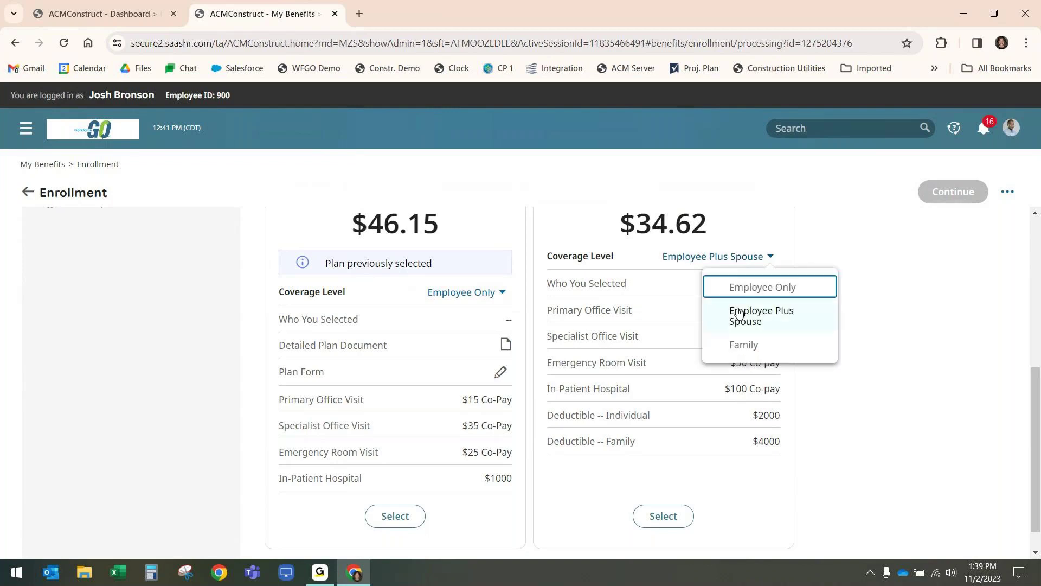
{"action": "left_click", "coordinate": [743, 345]}
{"action": "left_click", "coordinate": [674, 520]}
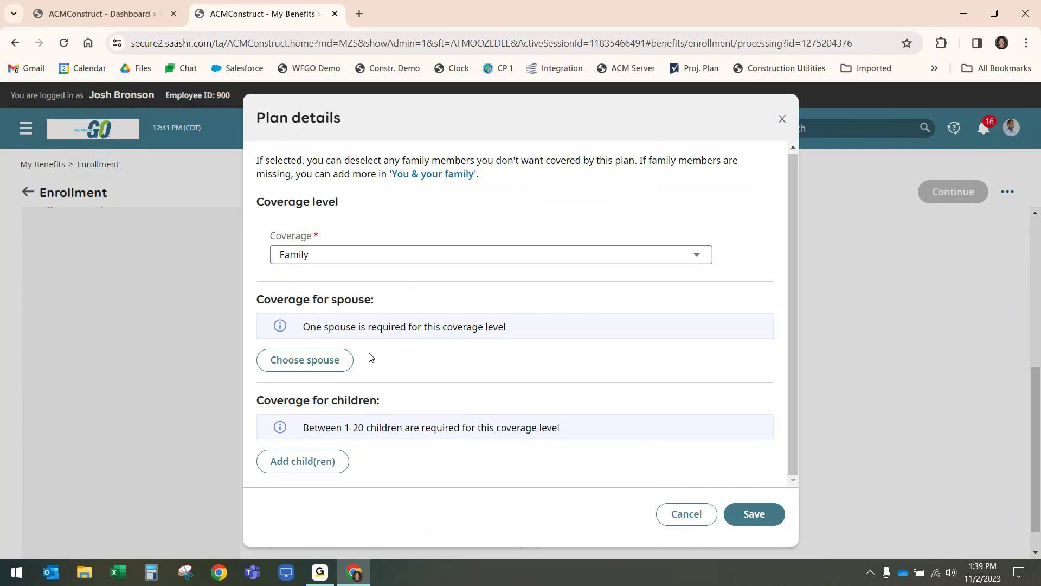
{"action": "left_click", "coordinate": [331, 358]}
{"action": "left_click", "coordinate": [567, 376]}
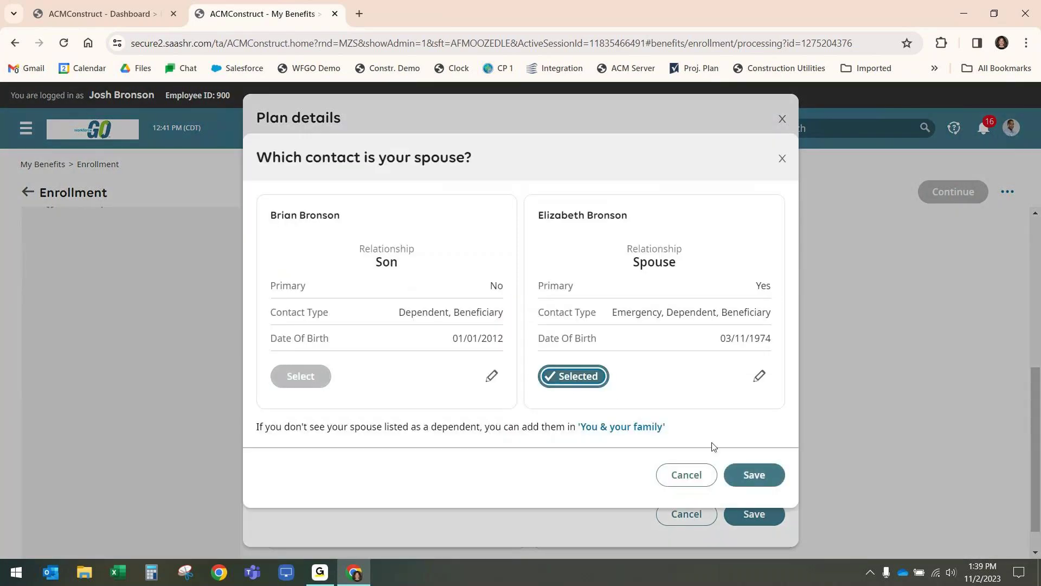
{"action": "left_click", "coordinate": [741, 467]}
- Add the son as a covered child and save the Family plan details at $276.92
{"action": "scroll", "coordinate": [404, 330], "scroll_direction": "down", "scroll_amount": 1}
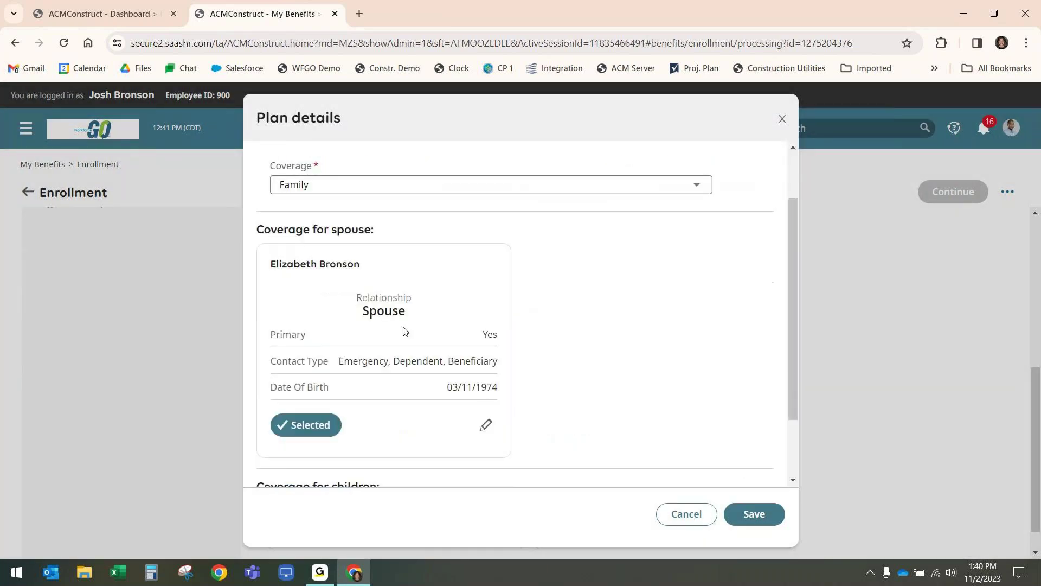
{"action": "scroll", "coordinate": [404, 330], "scroll_direction": "down", "scroll_amount": 2}
{"action": "left_click", "coordinate": [317, 461]}
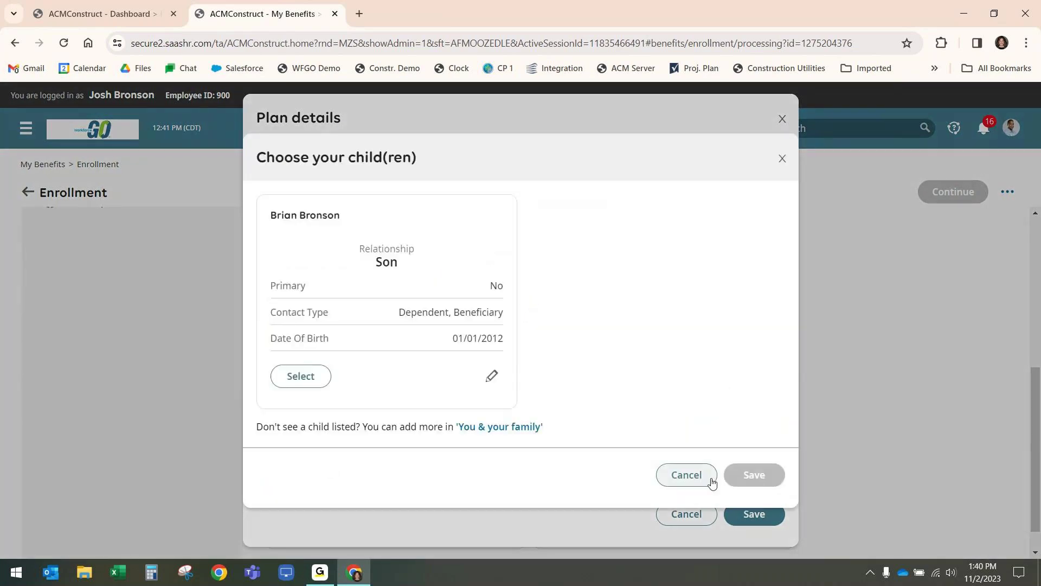
{"action": "left_click", "coordinate": [300, 376]}
{"action": "left_click", "coordinate": [755, 476]}
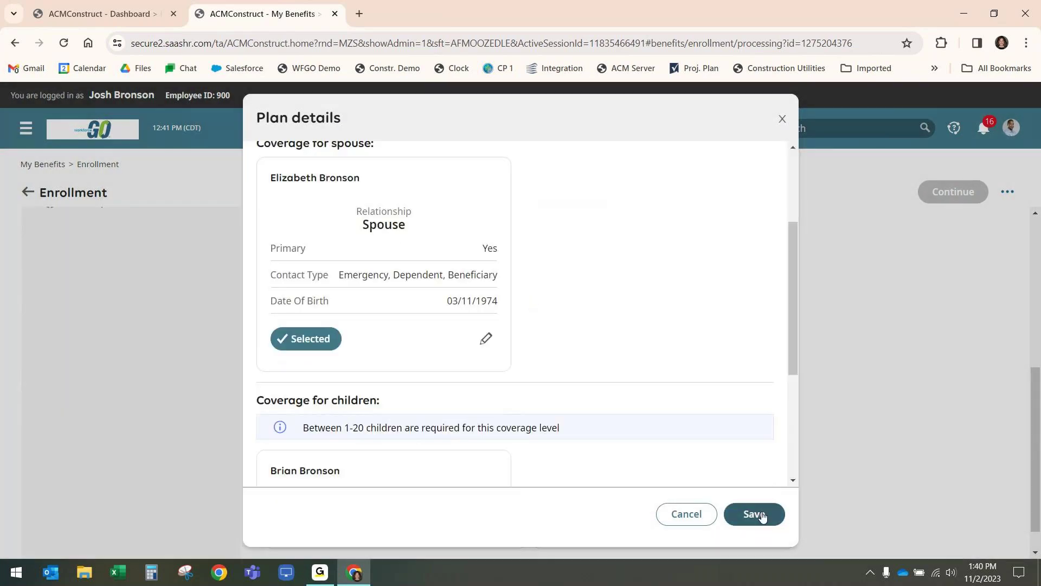
{"action": "left_click", "coordinate": [753, 514]}
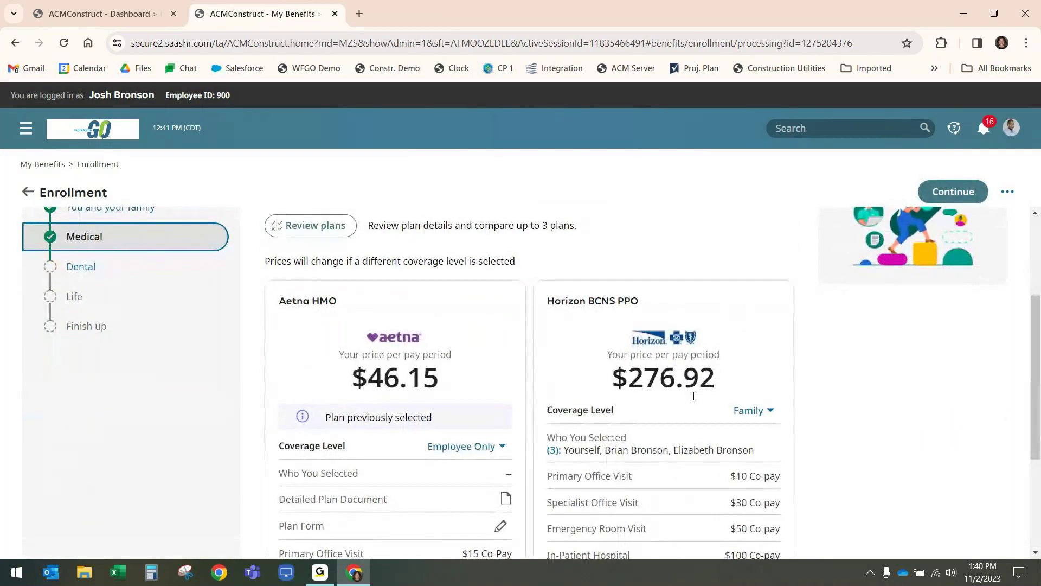
{"action": "scroll", "coordinate": [693, 396], "scroll_direction": "down", "scroll_amount": 1}
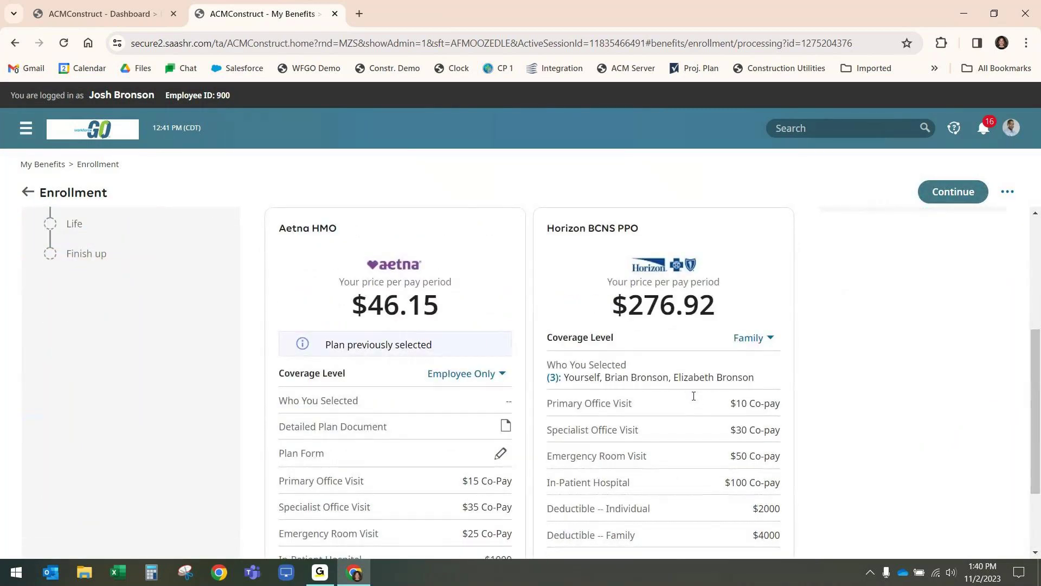
{"action": "scroll", "coordinate": [693, 396], "scroll_direction": "up", "scroll_amount": 2}
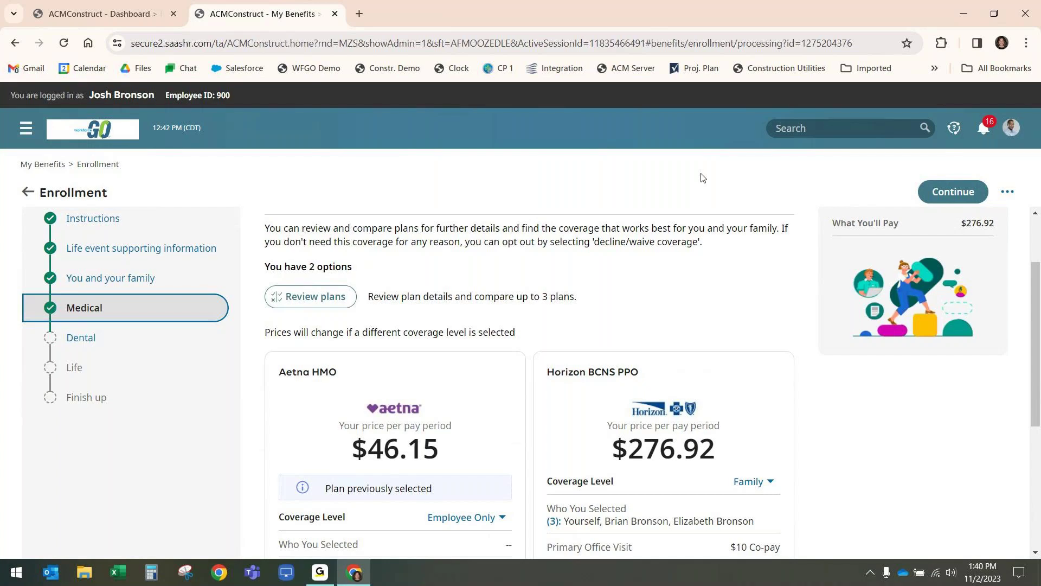
- From the dashboard, search 'goal' and open My Goals to browse its 8 Company and Personal goals
{"action": "left_click", "coordinate": [93, 118]}
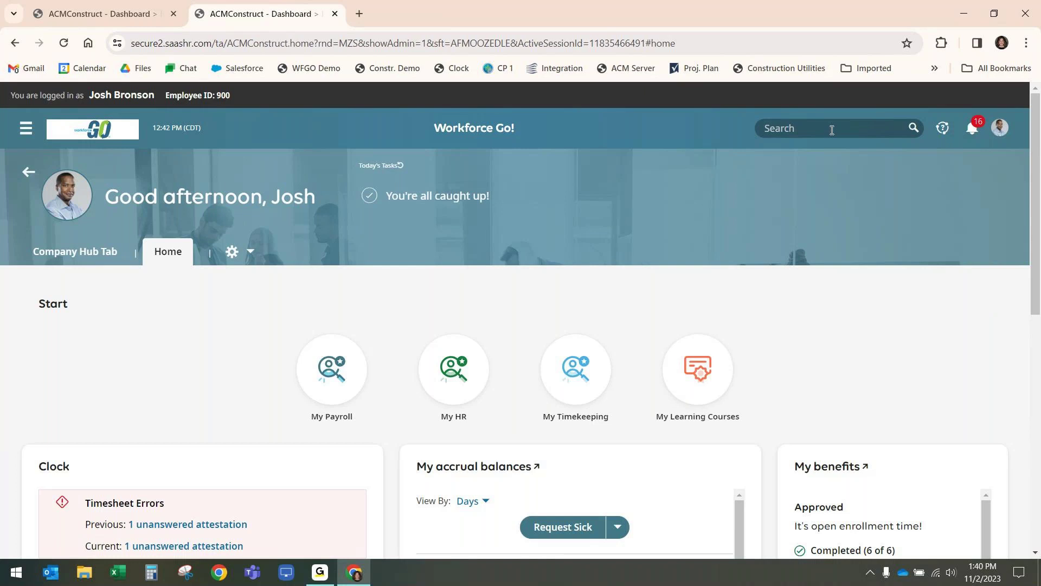
{"action": "left_click", "coordinate": [823, 128]}
{"action": "type", "text": "goal"}
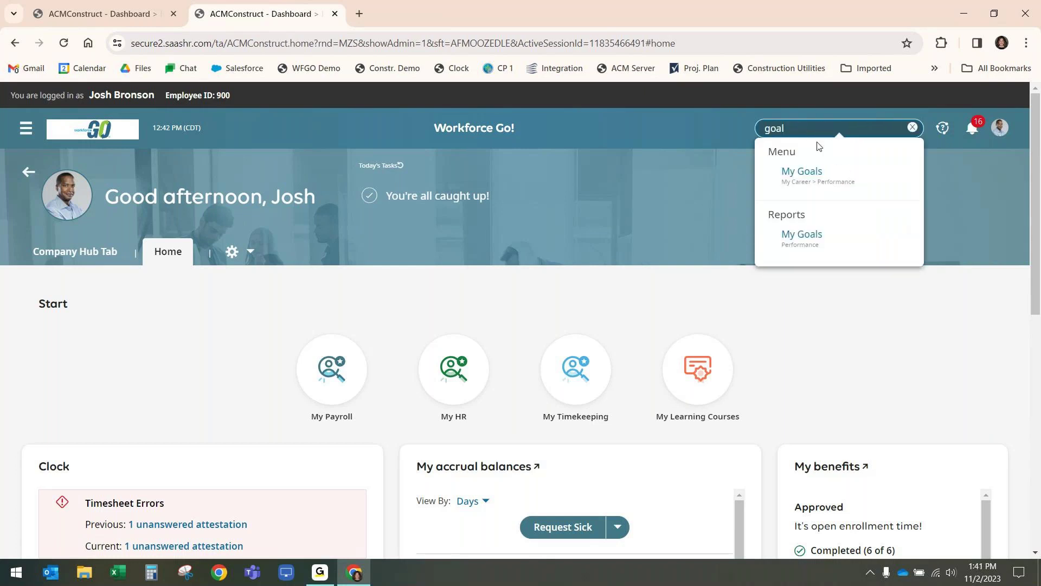
{"action": "left_click", "coordinate": [808, 172]}
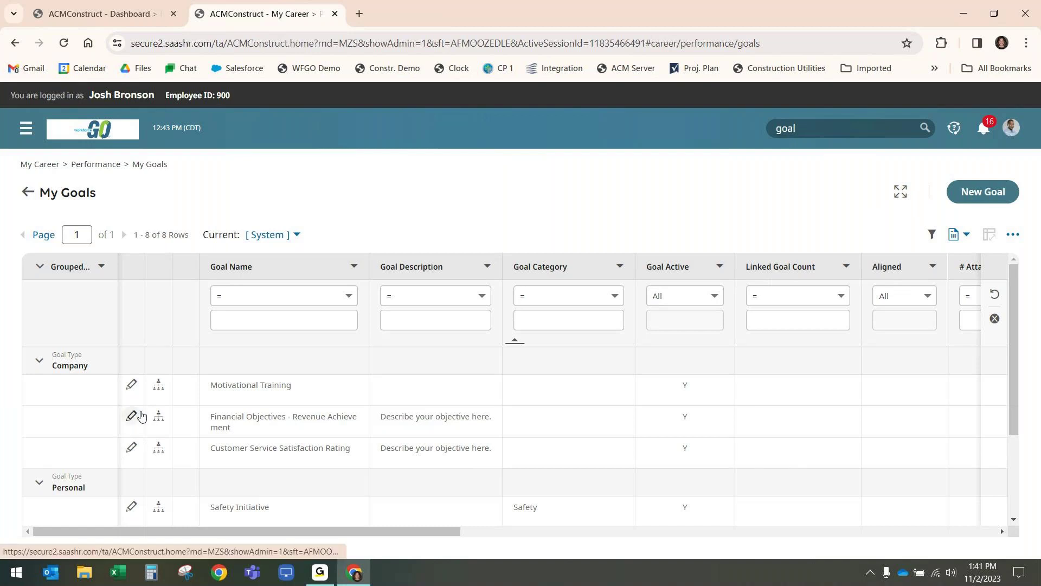
{"action": "scroll", "coordinate": [140, 414], "scroll_direction": "down", "scroll_amount": 2}
{"action": "scroll", "coordinate": [139, 401], "scroll_direction": "up", "scroll_amount": 2}
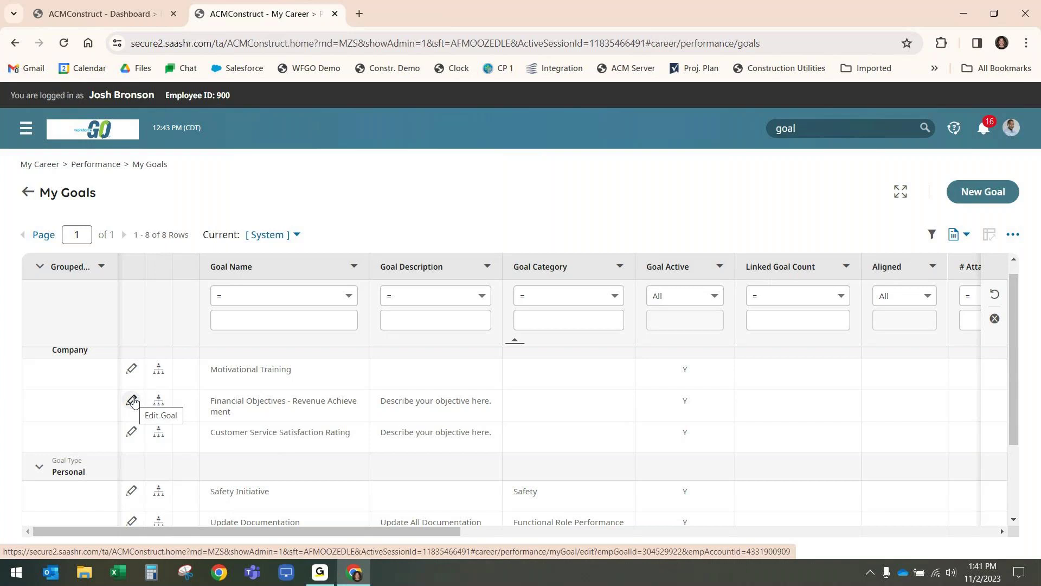
{"action": "scroll", "coordinate": [135, 401], "scroll_direction": "down", "scroll_amount": 3}
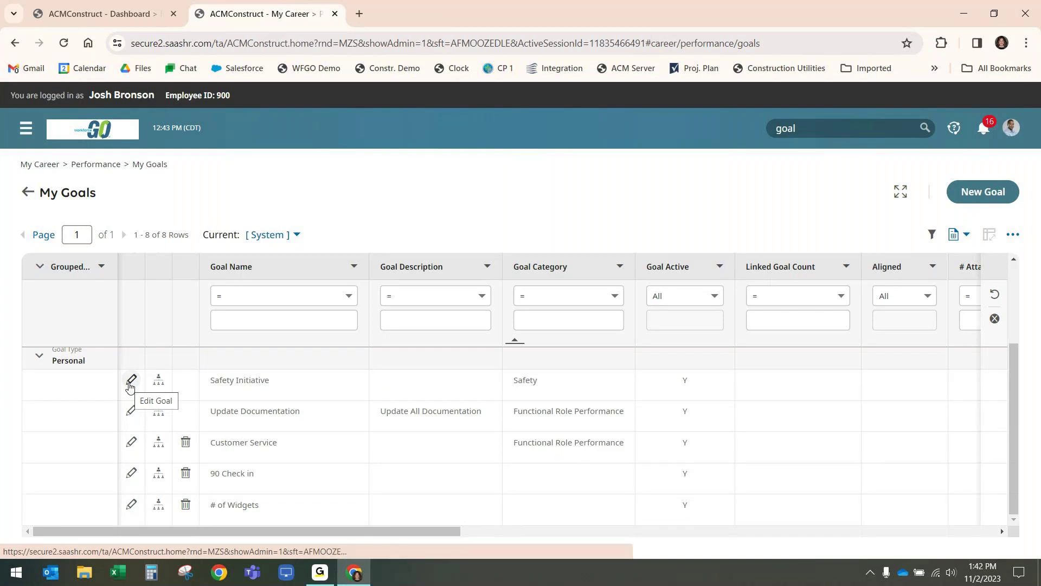
- Open the 90 Check in goal's edit form and look through its fields and Category options unchanged
{"action": "left_click", "coordinate": [132, 473]}
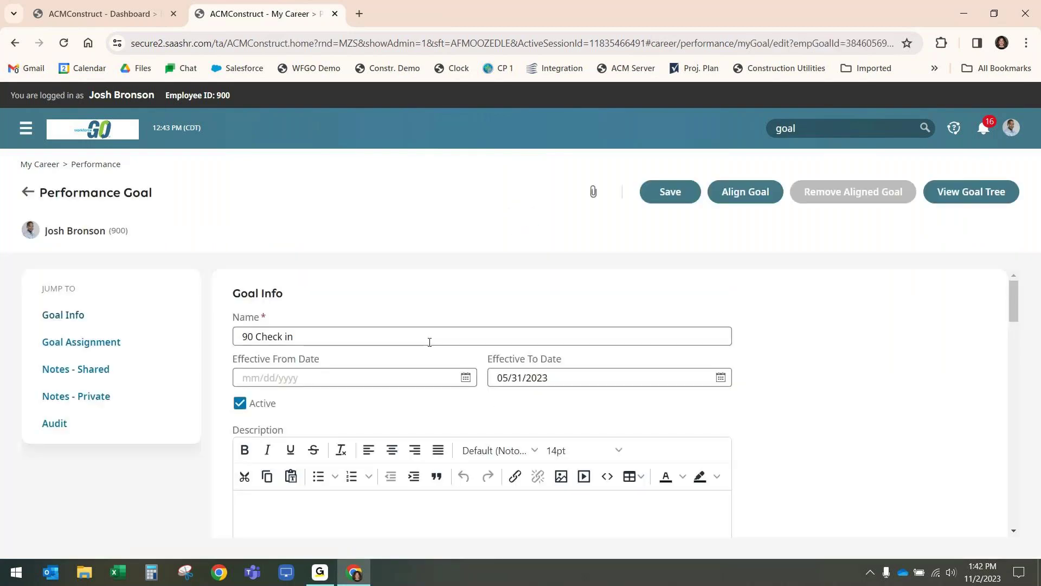
{"action": "scroll", "coordinate": [429, 341], "scroll_direction": "down", "scroll_amount": 1}
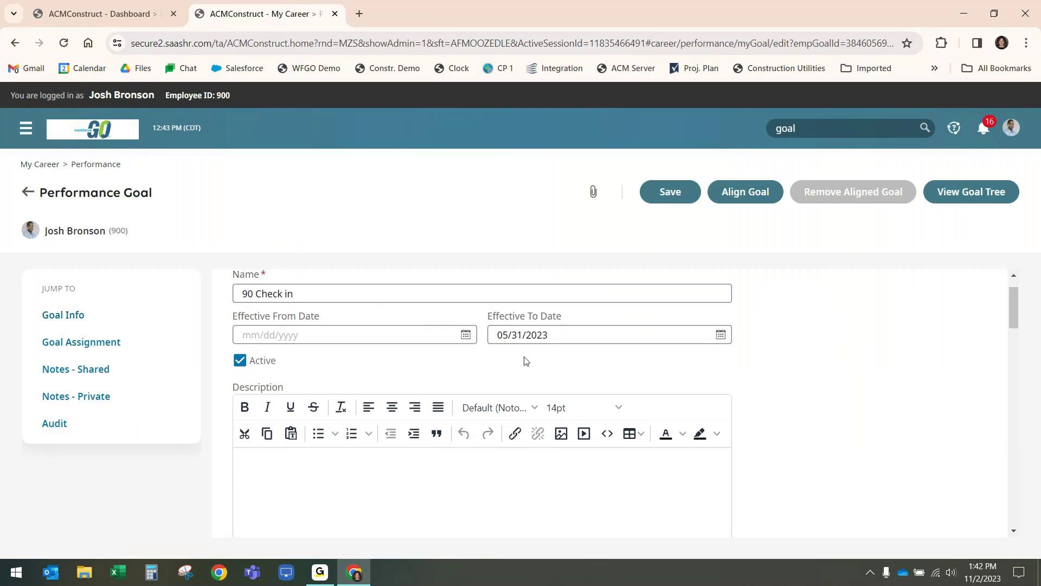
{"action": "scroll", "coordinate": [598, 322], "scroll_direction": "down", "scroll_amount": 3}
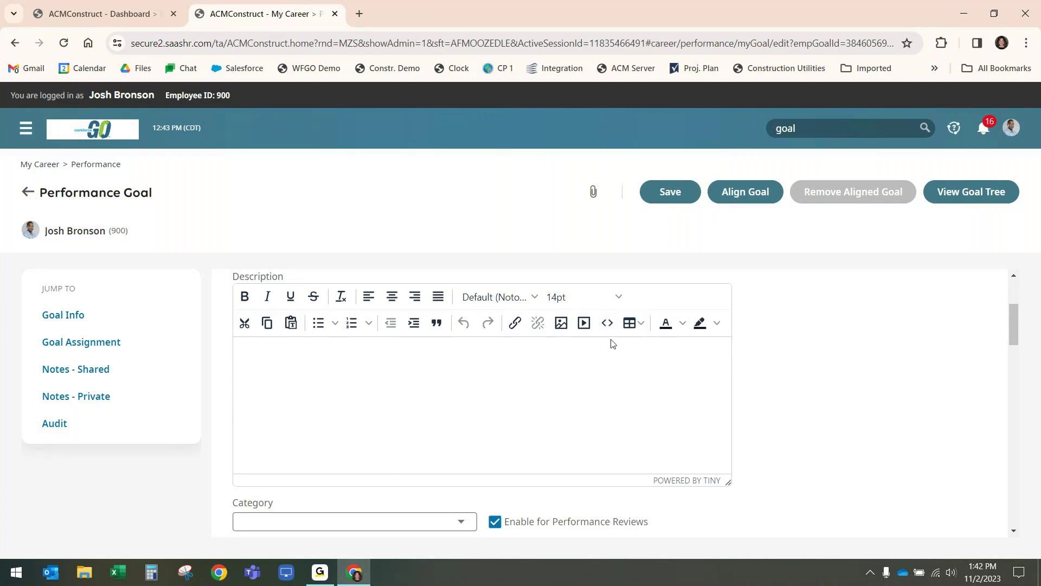
{"action": "scroll", "coordinate": [403, 475], "scroll_direction": "down", "scroll_amount": 3}
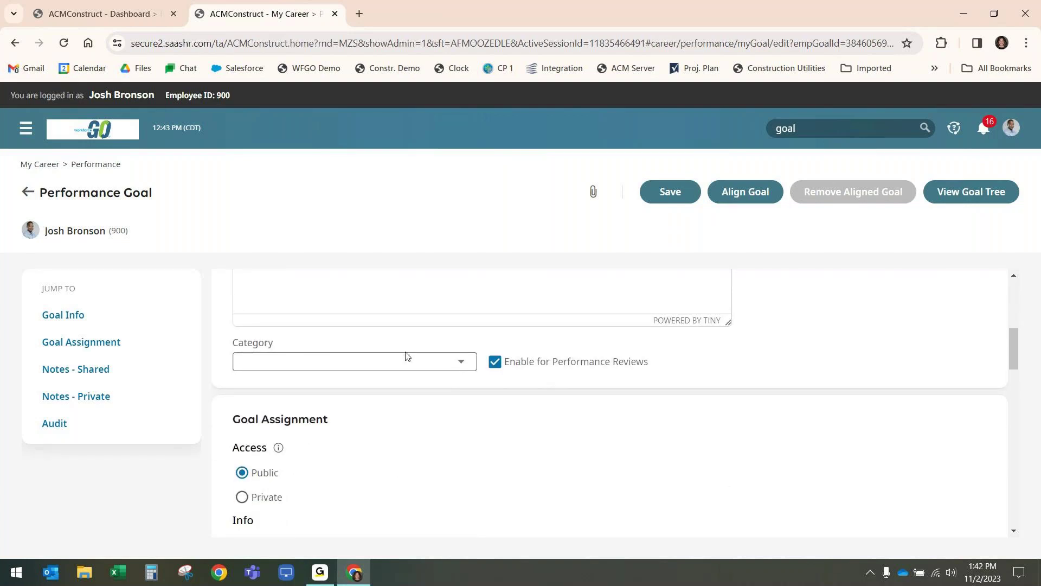
{"action": "left_click", "coordinate": [455, 363]}
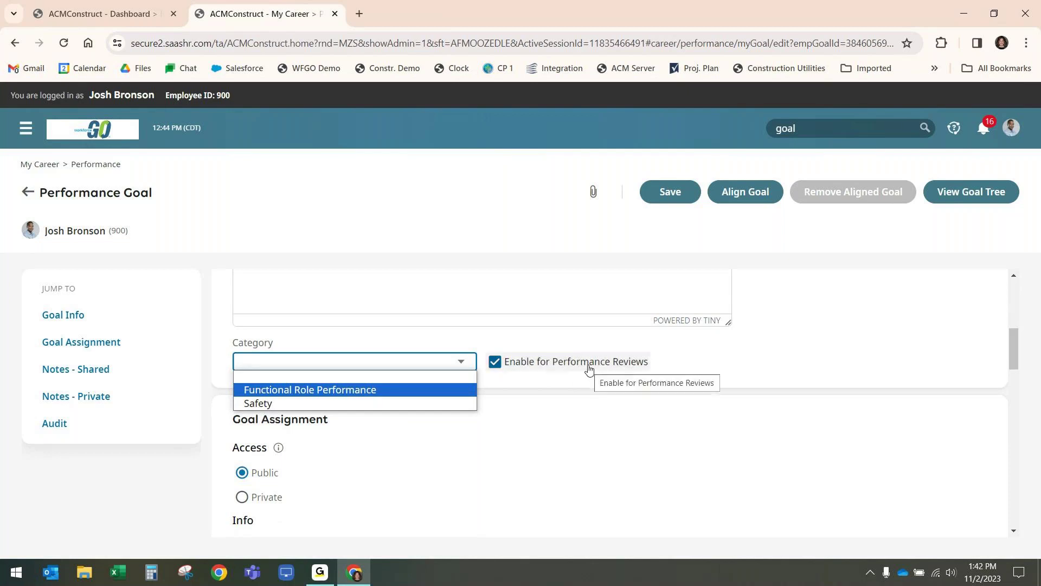
{"action": "scroll", "coordinate": [635, 467], "scroll_direction": "down", "scroll_amount": 2}
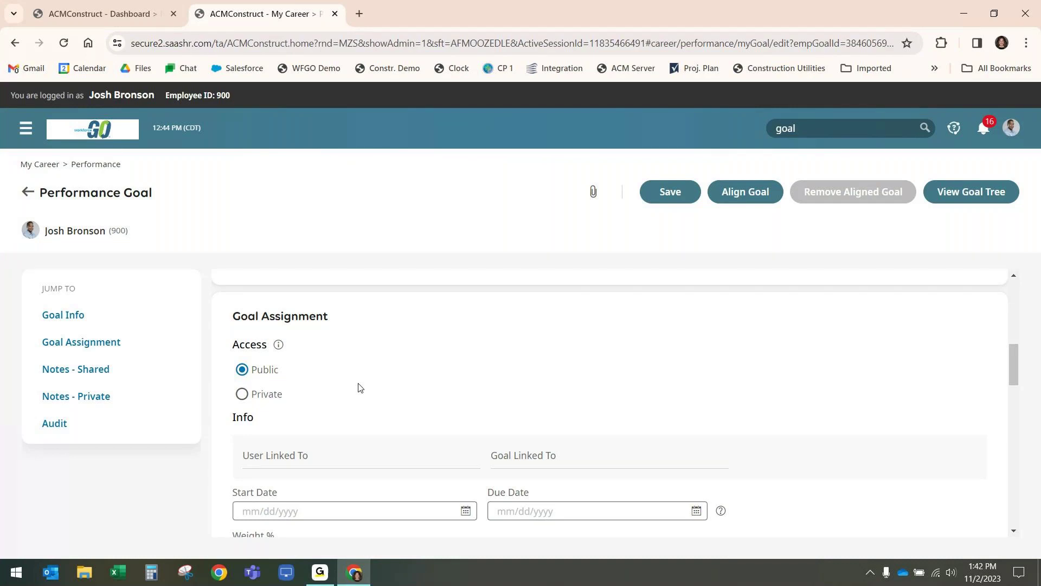
{"action": "scroll", "coordinate": [358, 387], "scroll_direction": "down", "scroll_amount": 3}
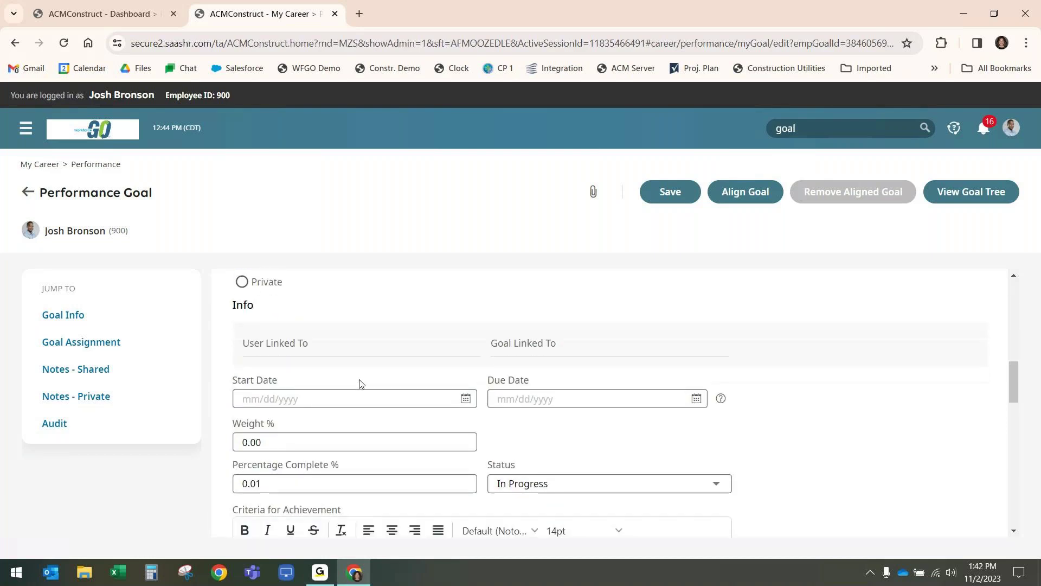
{"action": "scroll", "coordinate": [360, 383], "scroll_direction": "down", "scroll_amount": 2}
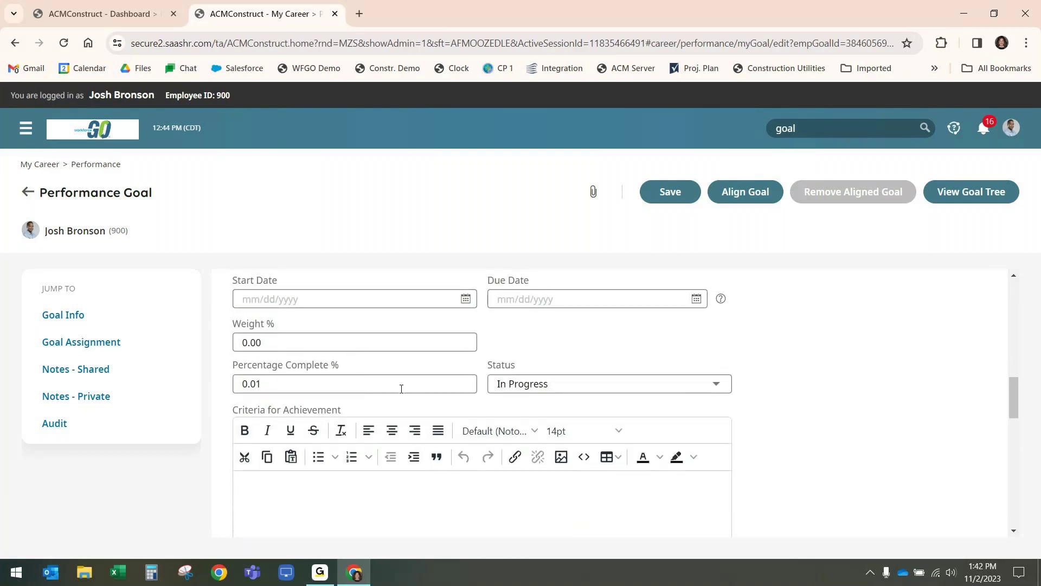
{"action": "scroll", "coordinate": [551, 346], "scroll_direction": "down", "scroll_amount": 2}
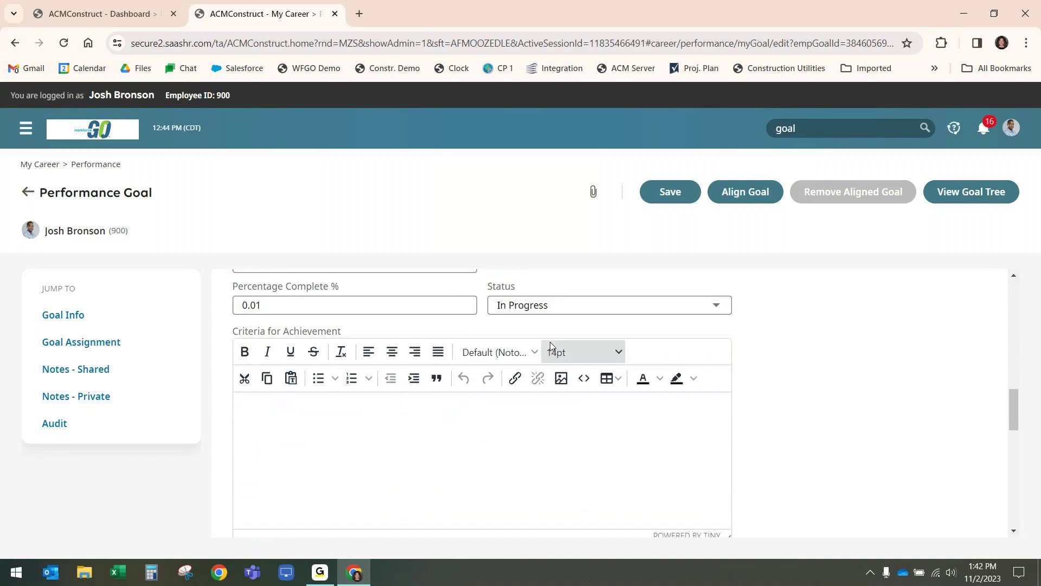
{"action": "scroll", "coordinate": [551, 345], "scroll_direction": "down", "scroll_amount": 1}
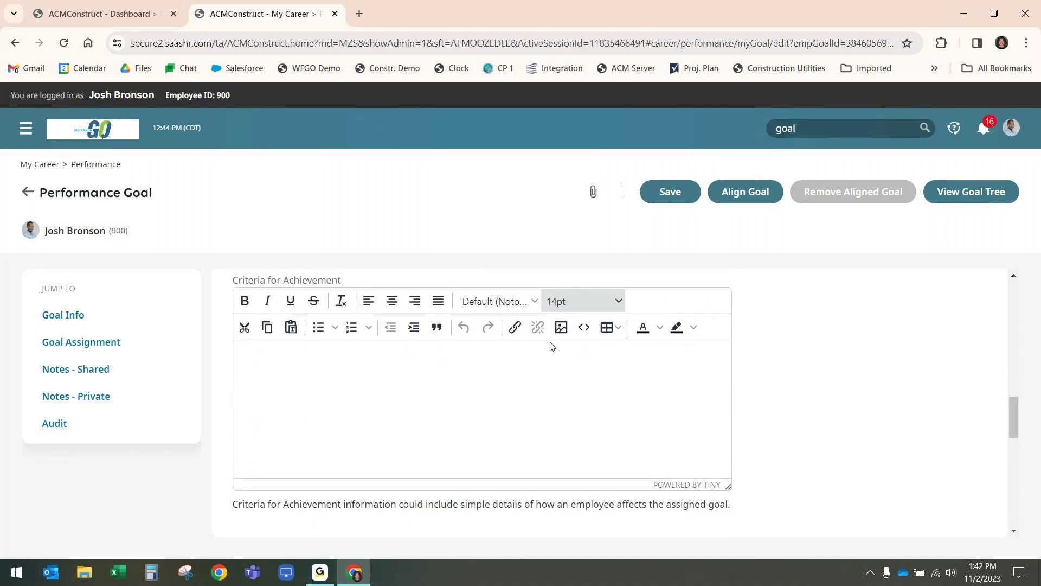
{"action": "scroll", "coordinate": [552, 345], "scroll_direction": "down", "scroll_amount": 1}
{"action": "scroll", "coordinate": [552, 345], "scroll_direction": "down", "scroll_amount": 6}
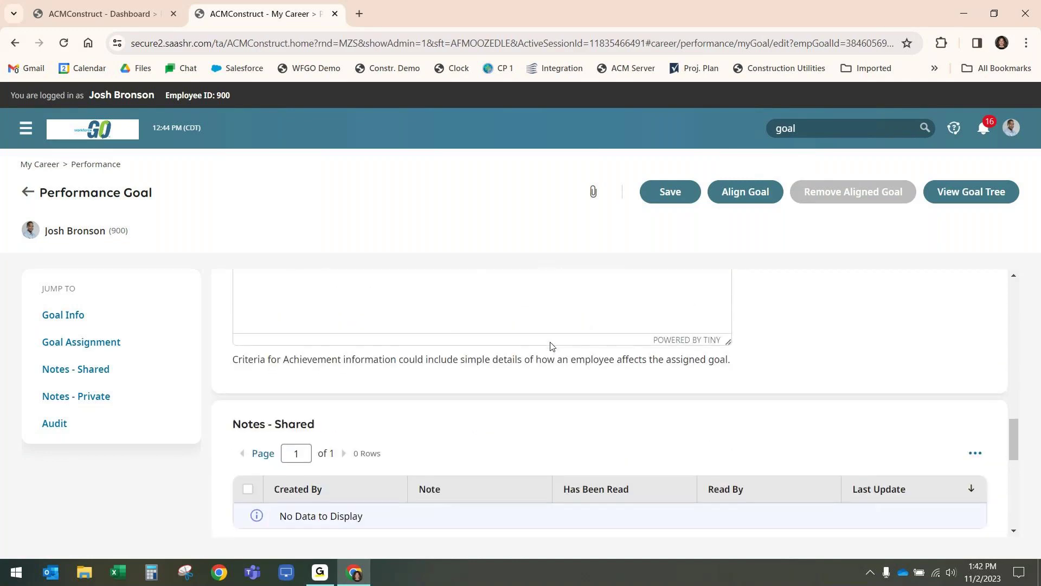
{"action": "scroll", "coordinate": [551, 345], "scroll_direction": "up", "scroll_amount": 1}
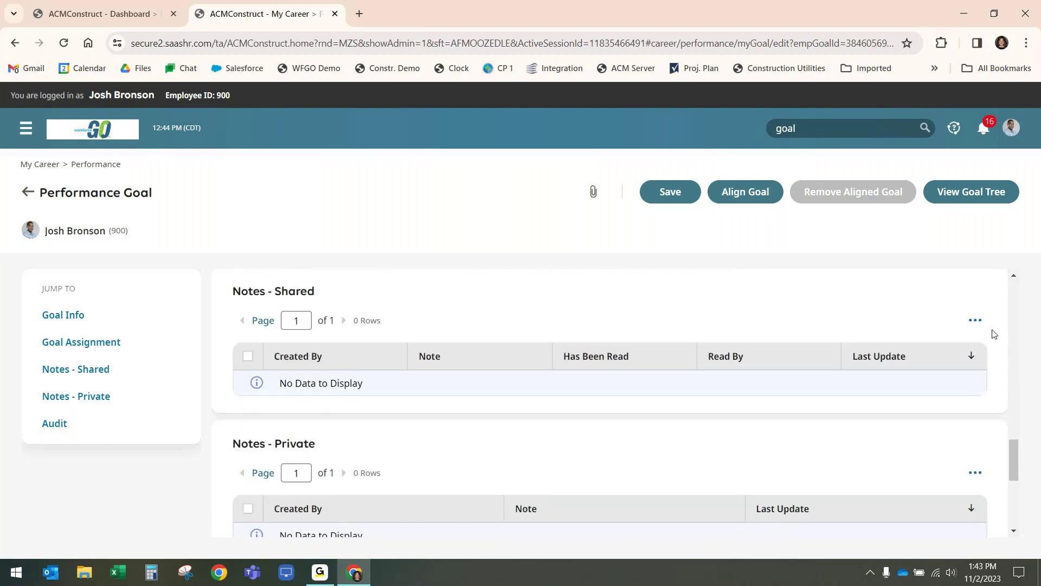
{"action": "left_click", "coordinate": [975, 321]}
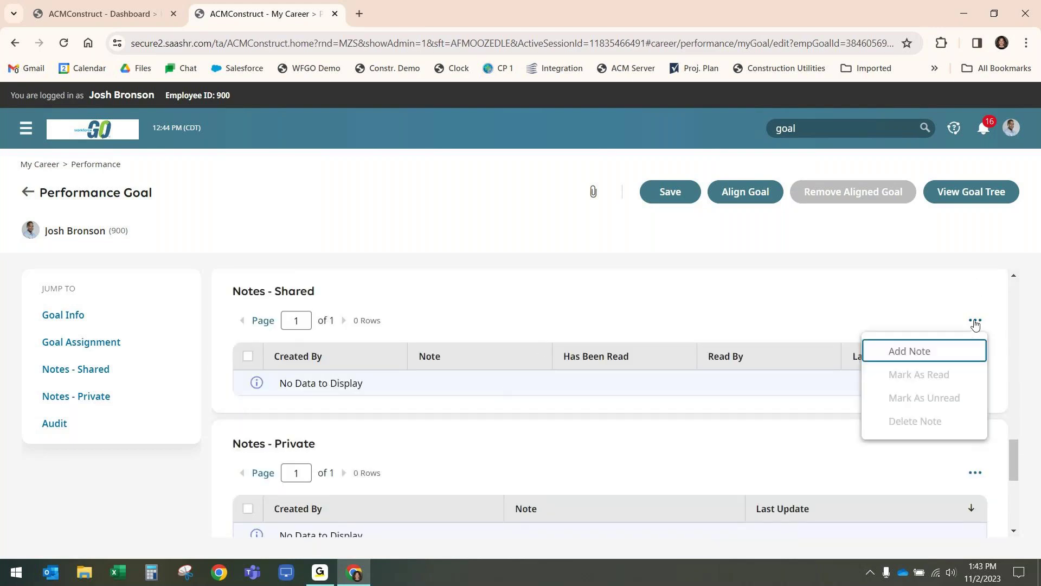
{"action": "left_click", "coordinate": [887, 355]}
{"action": "left_click", "coordinate": [606, 342]}
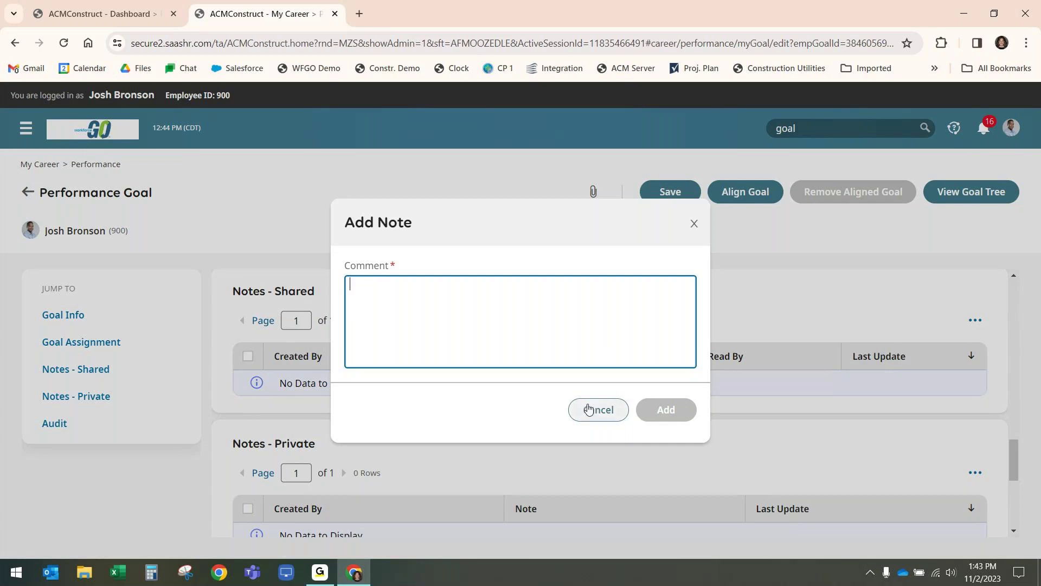
{"action": "left_click", "coordinate": [599, 410]}
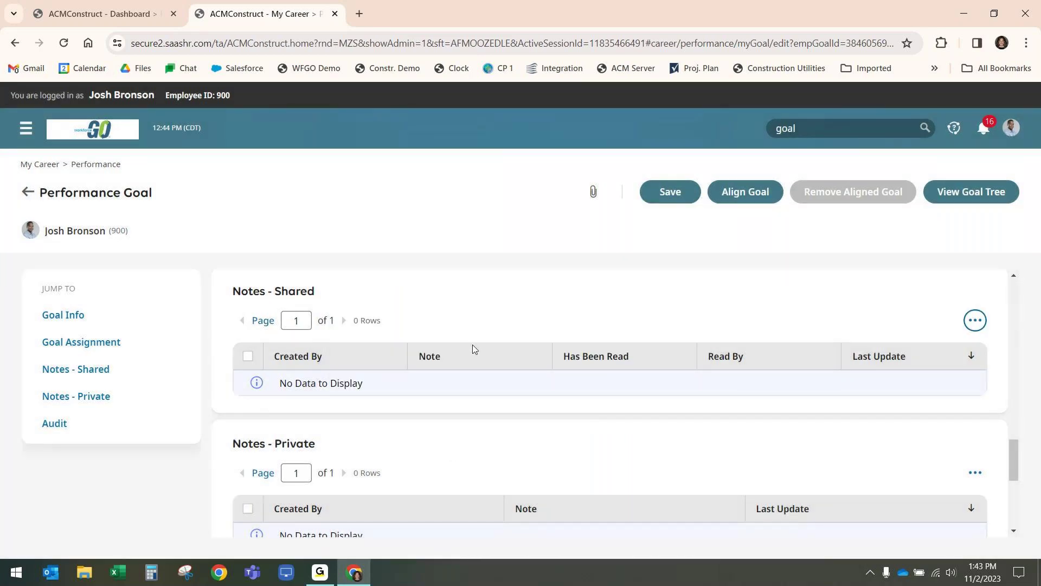
{"action": "scroll", "coordinate": [447, 429], "scroll_direction": "down", "scroll_amount": 1}
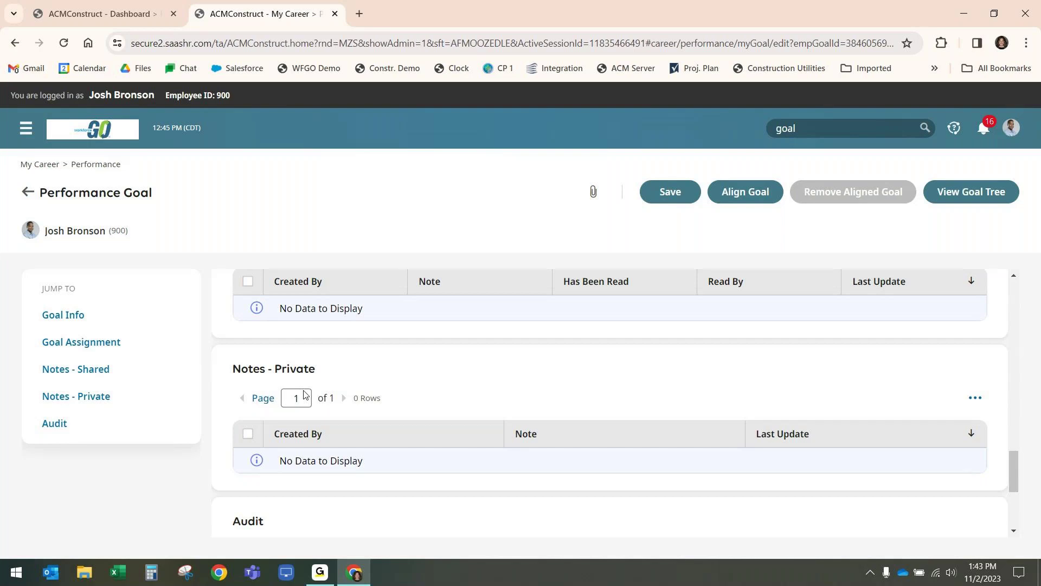
{"action": "scroll", "coordinate": [531, 327], "scroll_direction": "down", "scroll_amount": 4}
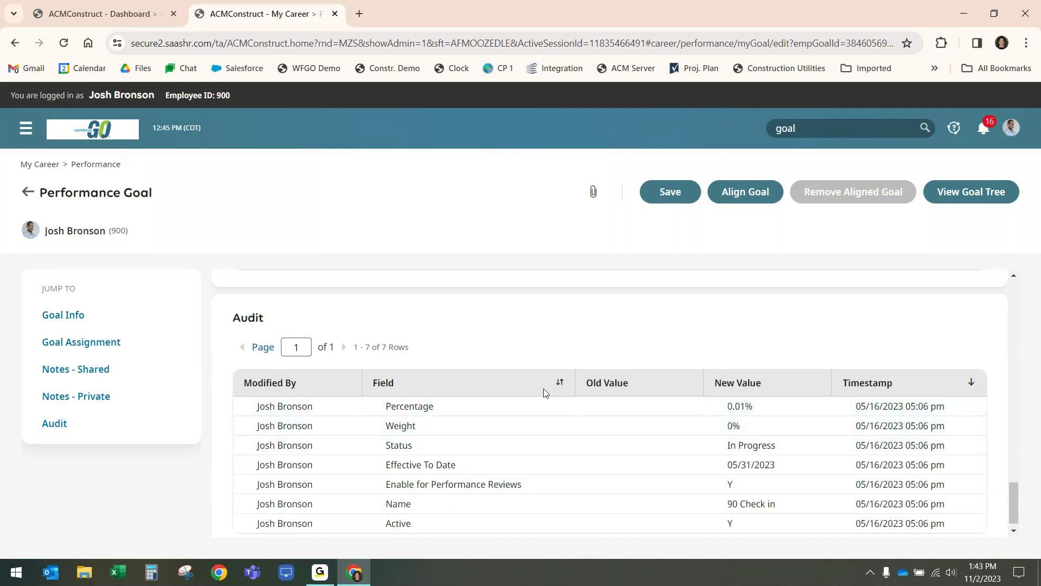
{"action": "scroll", "coordinate": [545, 392], "scroll_direction": "up", "scroll_amount": 10}
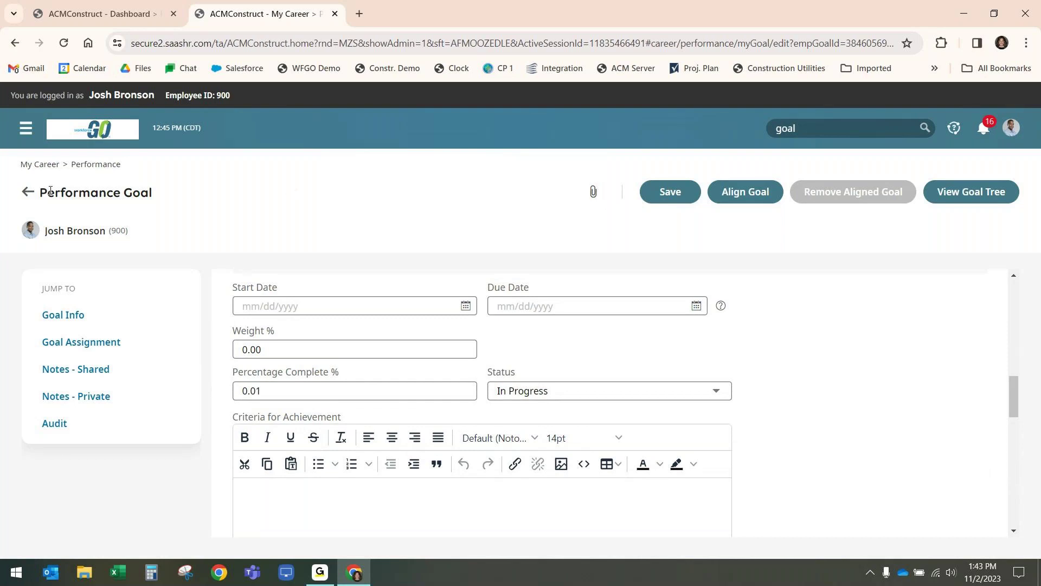
{"action": "left_click", "coordinate": [116, 128]}
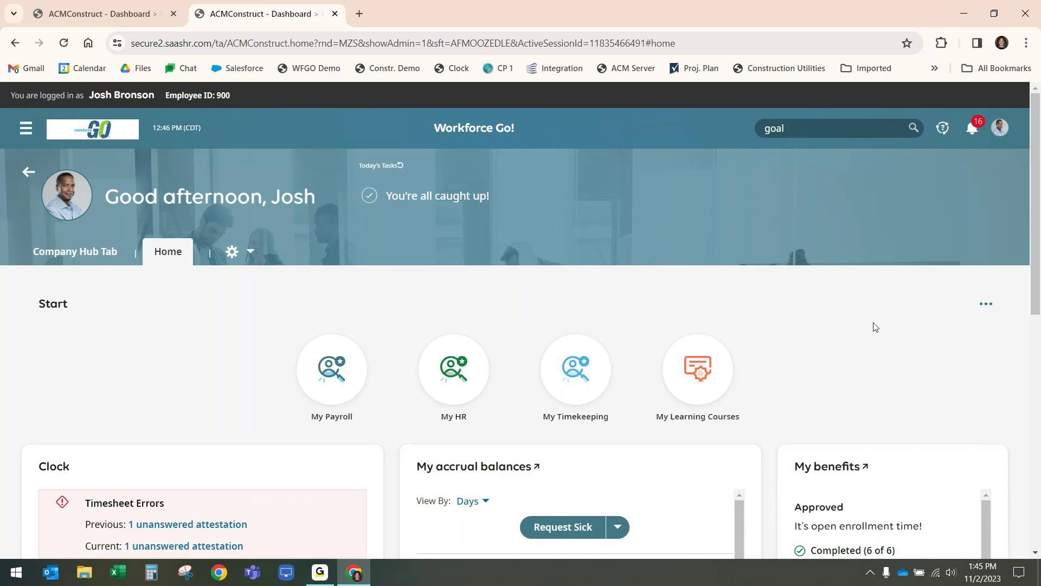
- Scroll the home dashboard to view 2.00 sick days available and completed open enrollment
{"action": "scroll", "coordinate": [874, 328], "scroll_direction": "down", "scroll_amount": 3}
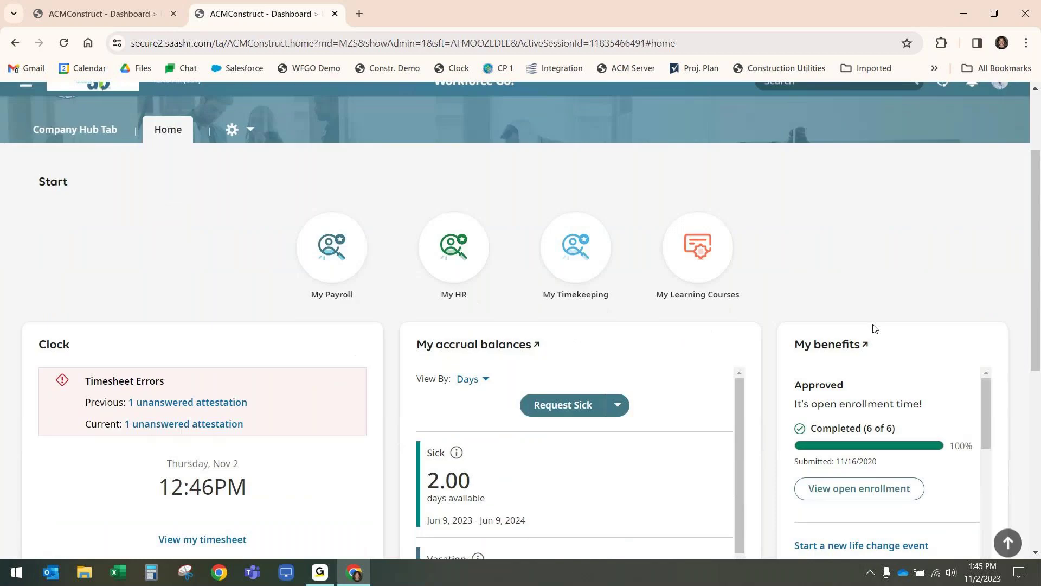
- Scroll the dashboard past My benefits to the Checklists card showing New Hire at 2 of 5
{"action": "scroll", "coordinate": [844, 238], "scroll_direction": "down", "scroll_amount": 3}
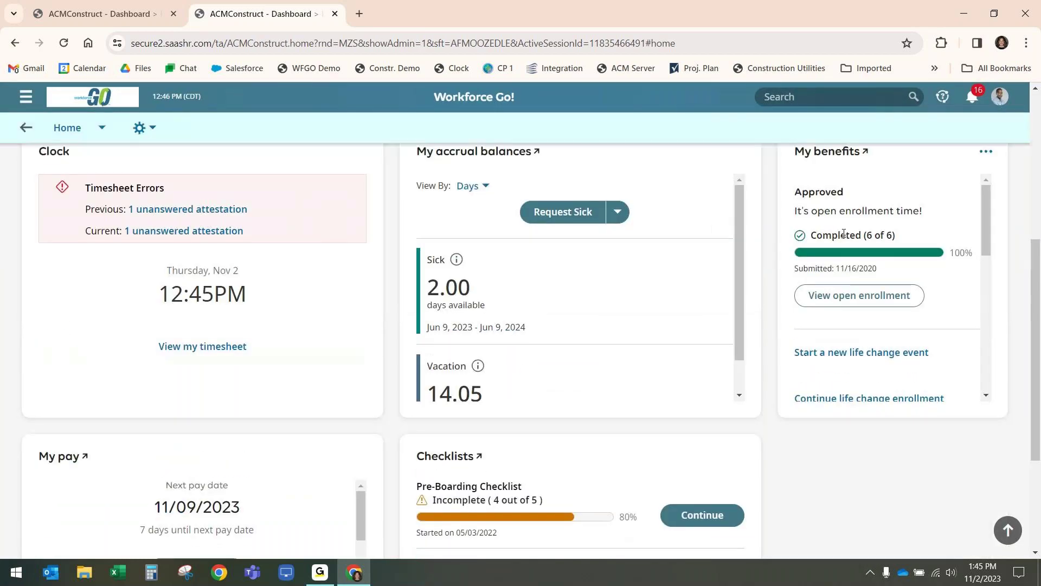
{"action": "scroll", "coordinate": [787, 397], "scroll_direction": "down", "scroll_amount": 2}
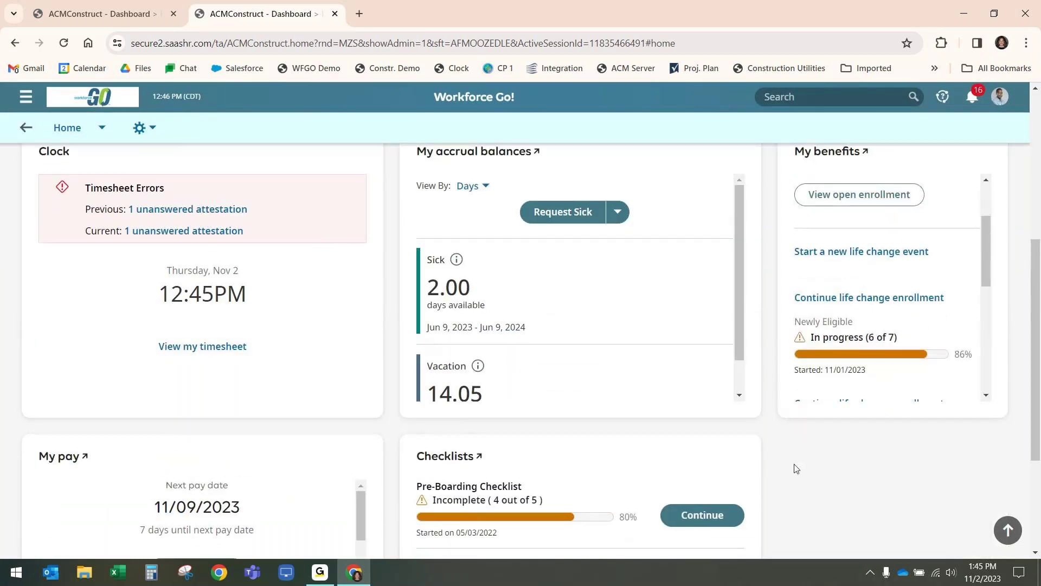
{"action": "scroll", "coordinate": [795, 469], "scroll_direction": "down", "scroll_amount": 3}
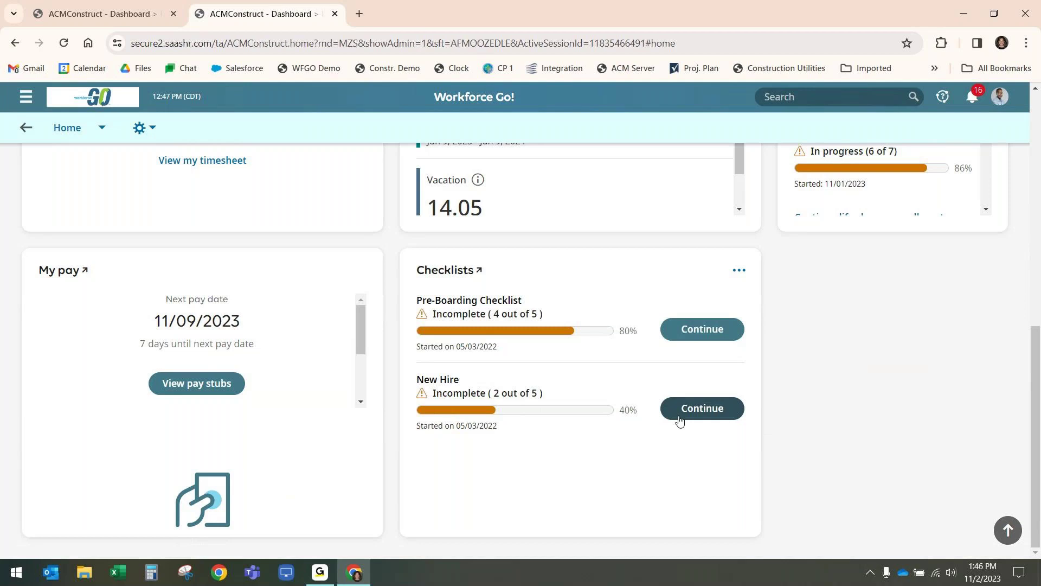
- Continue the New Hire checklist through Employee Handbook Acknowledgement to the My Form I9s forms list
{"action": "left_click", "coordinate": [679, 418]}
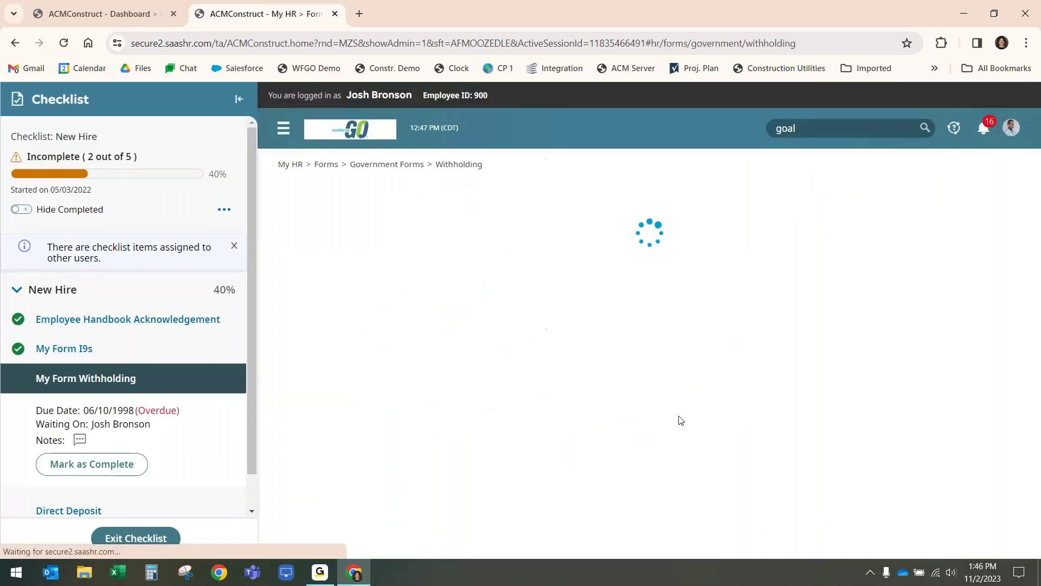
{"action": "left_click", "coordinate": [168, 318]}
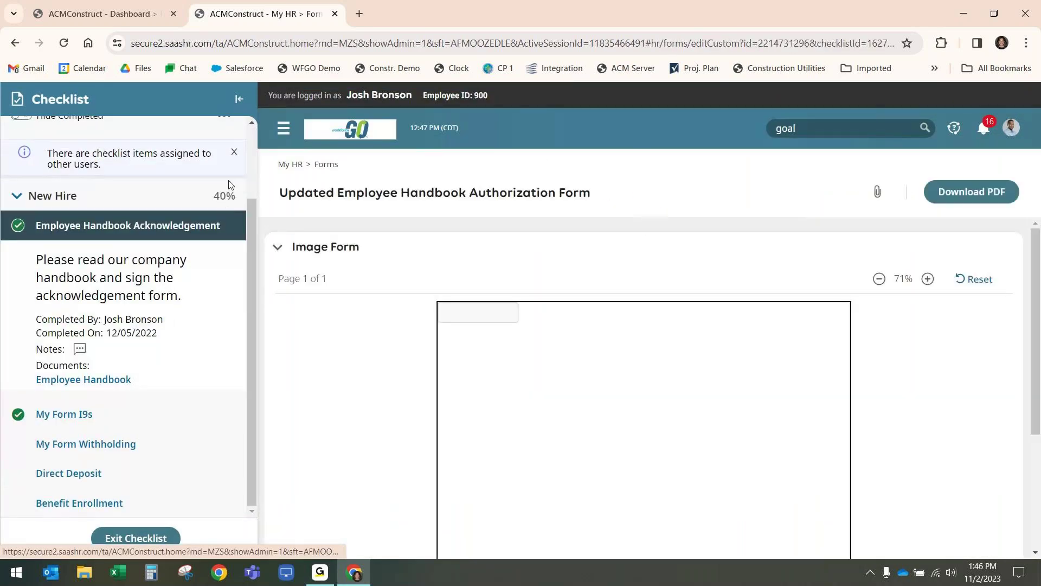
{"action": "left_click", "coordinate": [234, 152]}
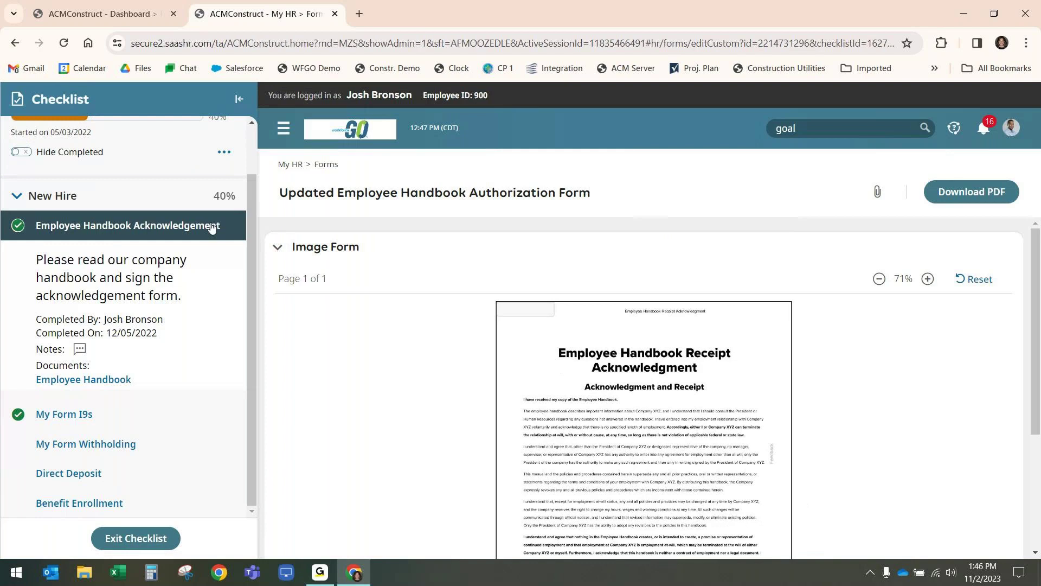
{"action": "scroll", "coordinate": [212, 226], "scroll_direction": "up", "scroll_amount": 1}
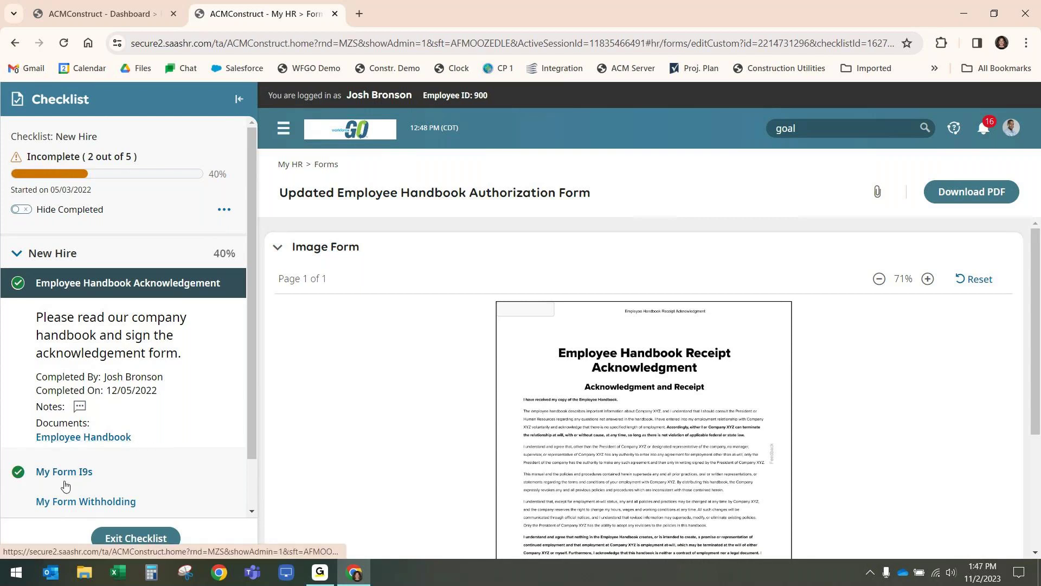
{"action": "scroll", "coordinate": [65, 485], "scroll_direction": "down", "scroll_amount": 1}
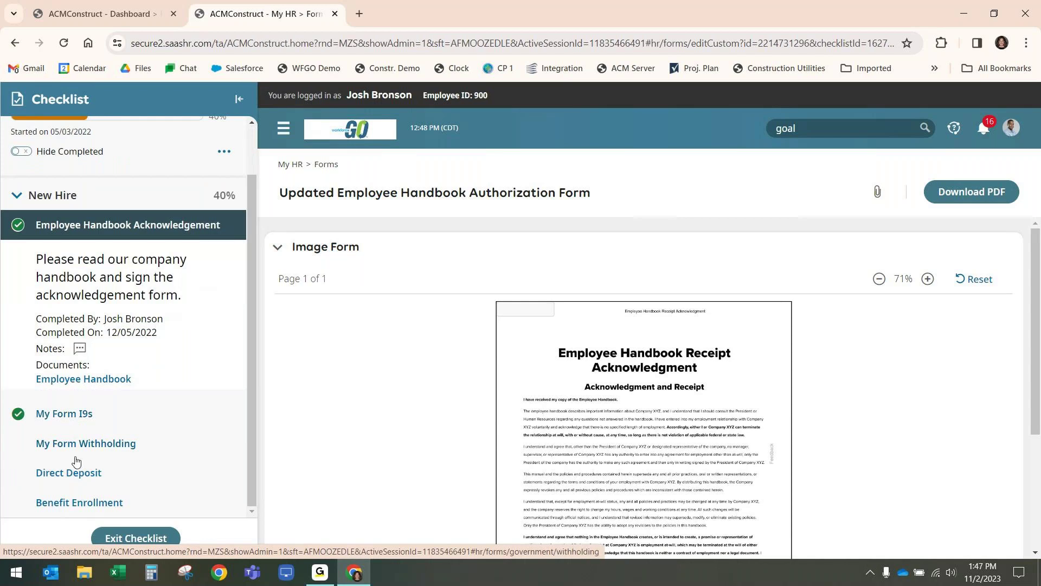
{"action": "left_click", "coordinate": [89, 416]}
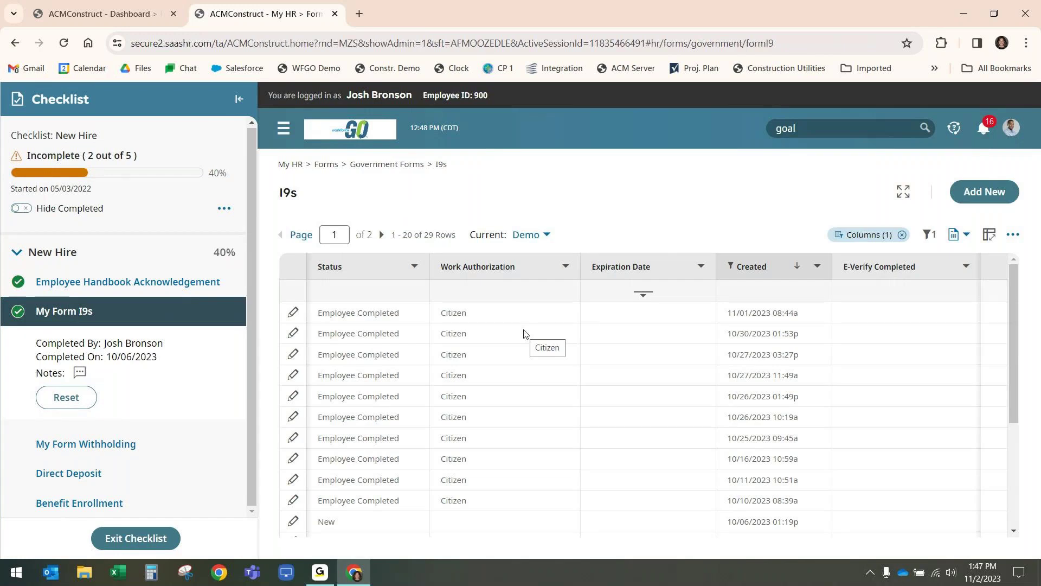
- Create a new I9 form, then go to the My Form Withholding step's W-4 list
{"action": "left_click", "coordinate": [988, 196]}
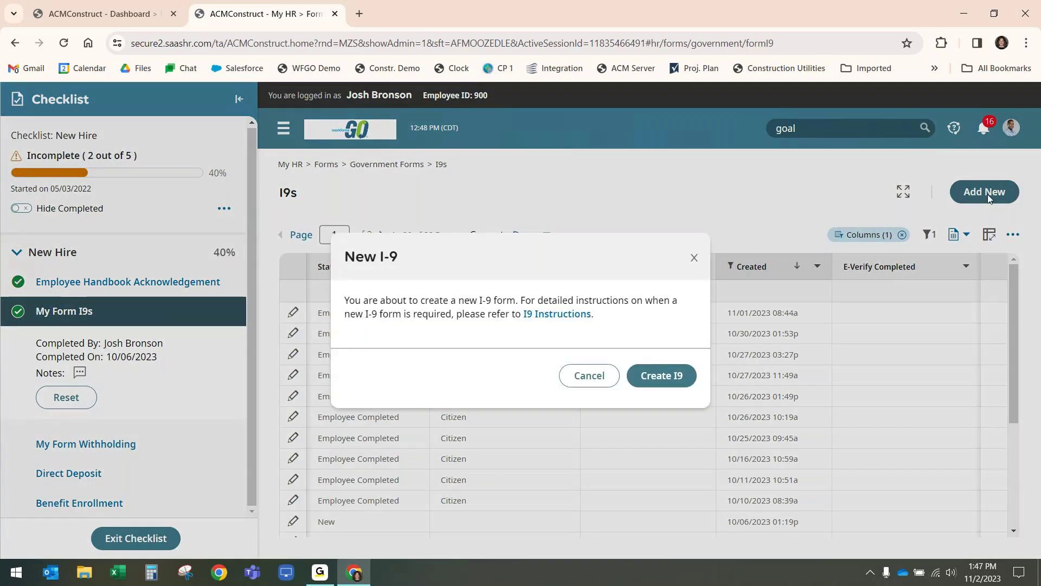
{"action": "left_click", "coordinate": [676, 375]}
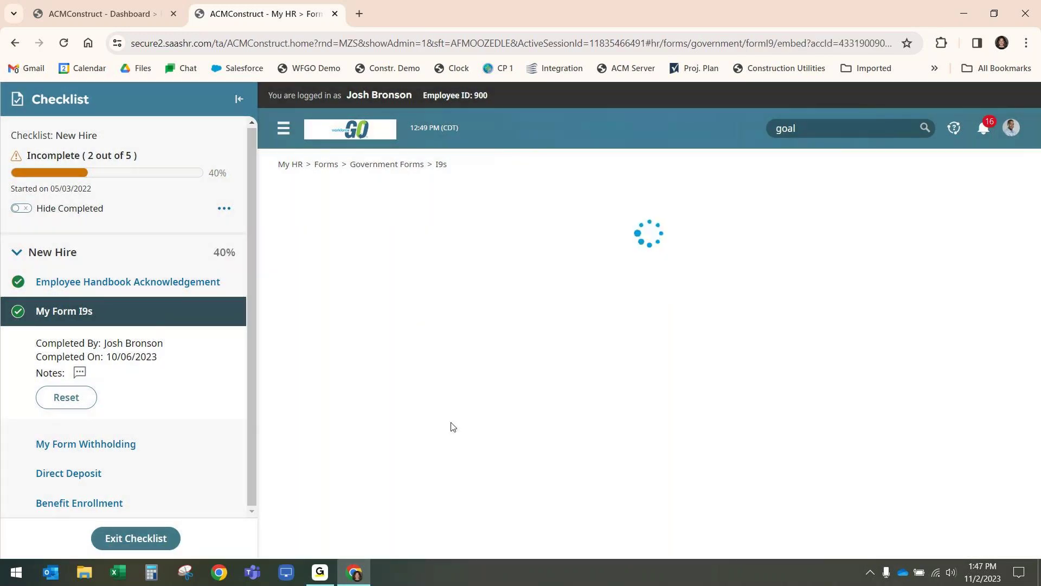
{"action": "scroll", "coordinate": [453, 425], "scroll_direction": "down", "scroll_amount": 5}
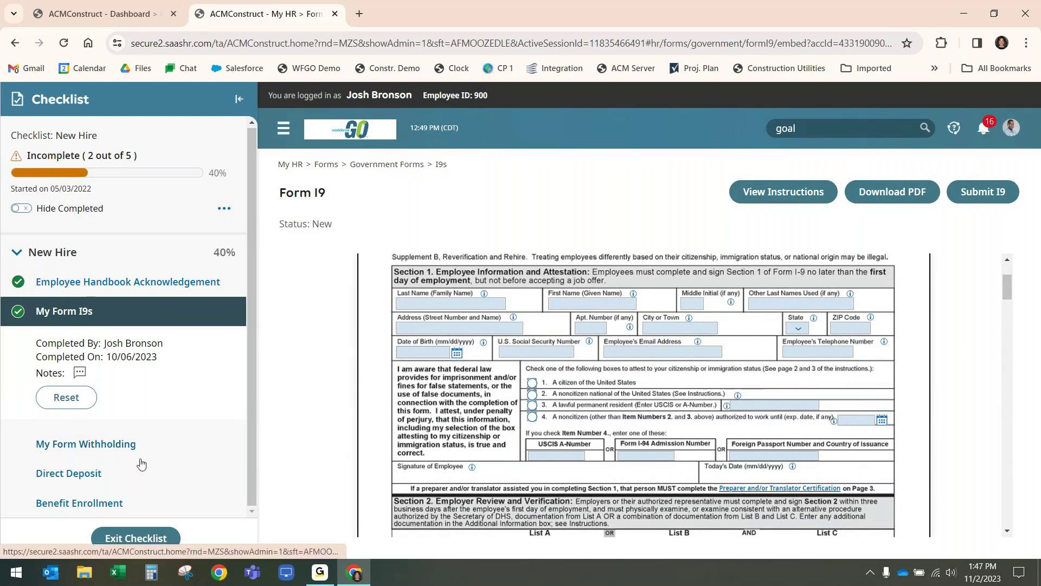
{"action": "left_click", "coordinate": [139, 456]}
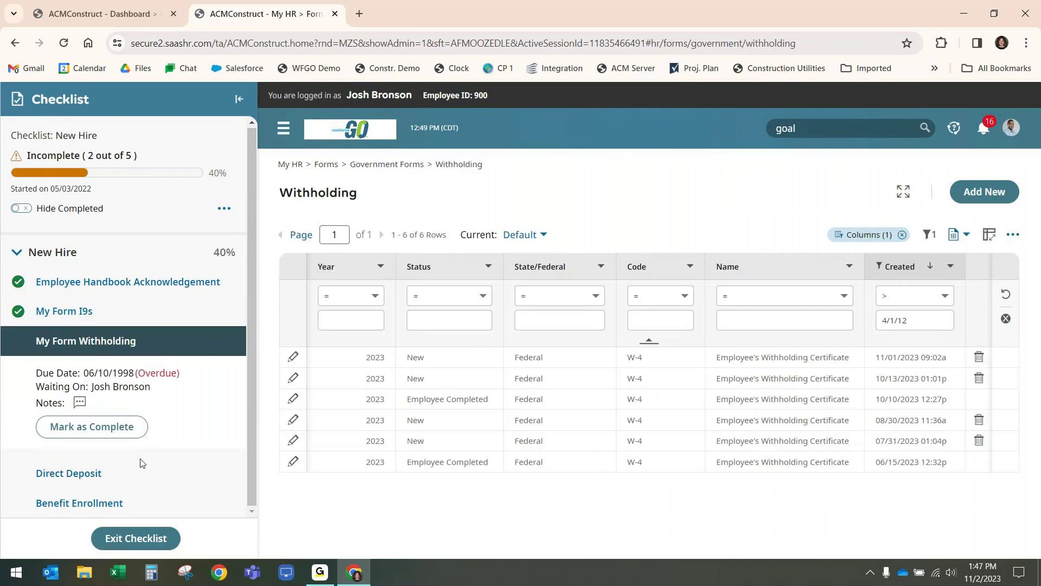
- Review the Direct Deposit step, cancelling both the Submit and + Add dialogs without changes
{"action": "left_click", "coordinate": [109, 480]}
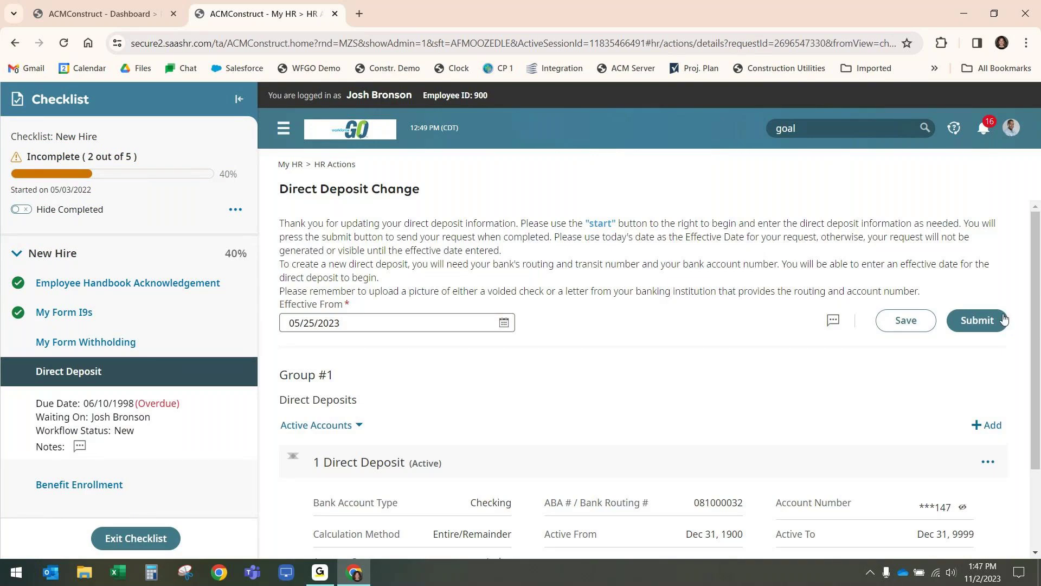
{"action": "left_click", "coordinate": [990, 319]}
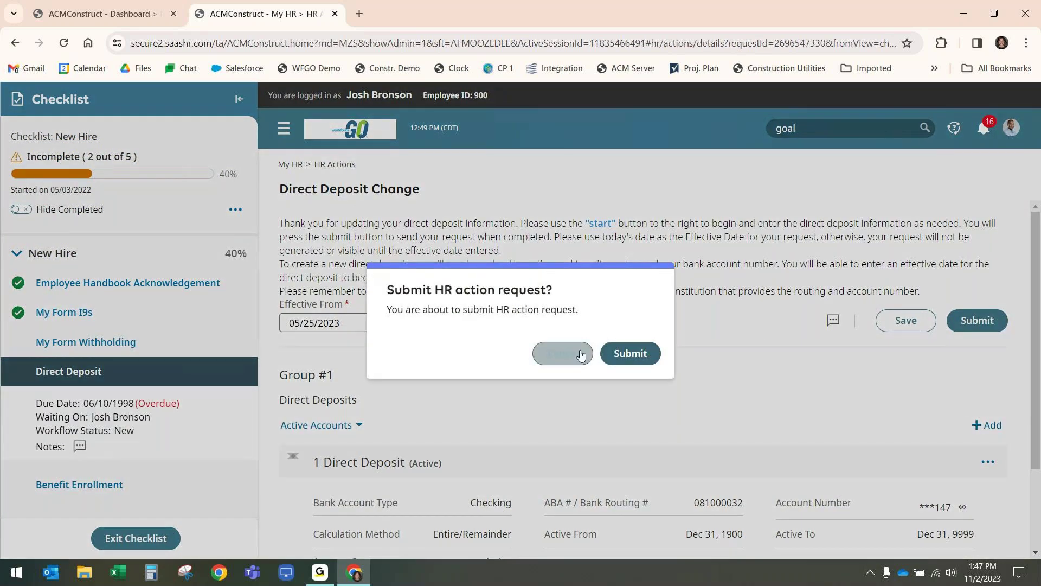
{"action": "left_click", "coordinate": [581, 355]}
{"action": "left_click", "coordinate": [986, 425]}
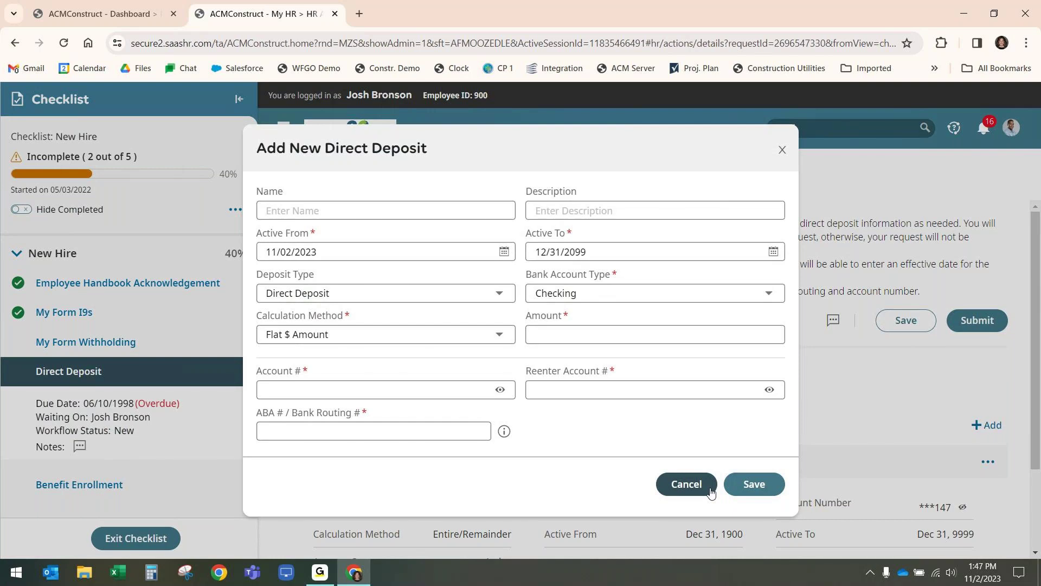
{"action": "left_click", "coordinate": [711, 491]}
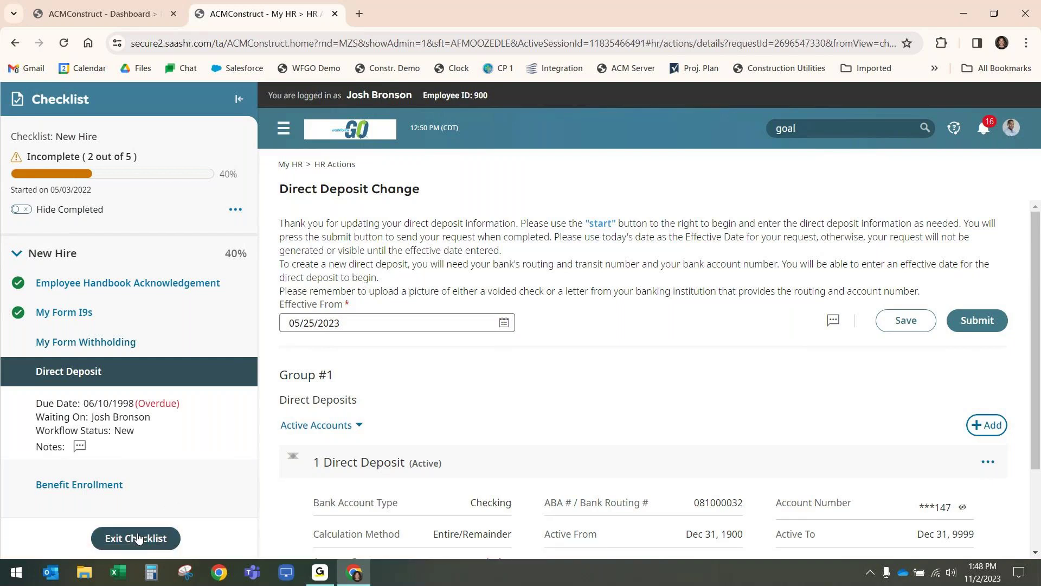
- Exit the New Hire checklist, confirming Yes, and return to the home dashboard
{"action": "left_click", "coordinate": [138, 538]}
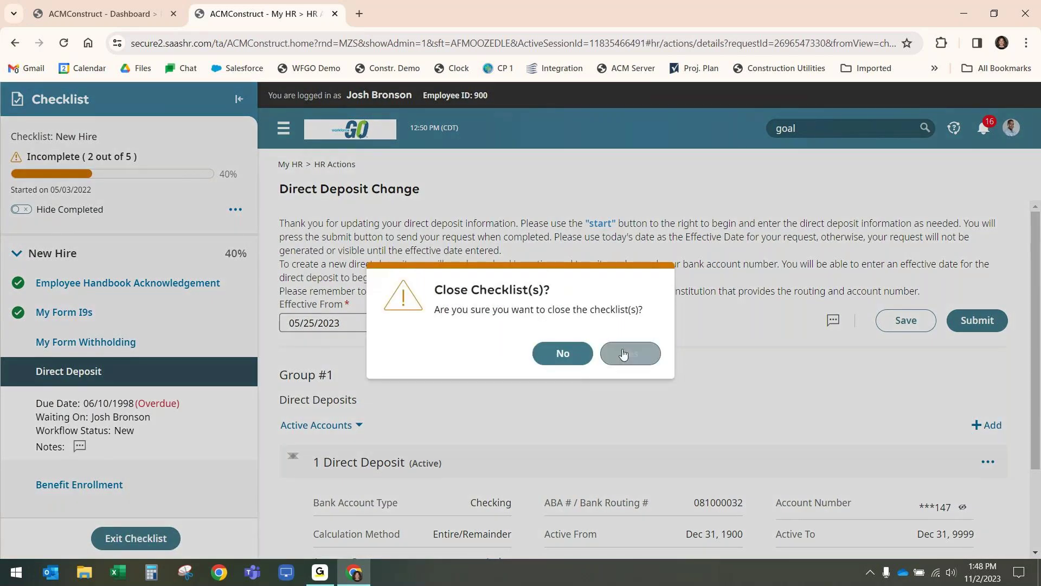
{"action": "left_click", "coordinate": [628, 355]}
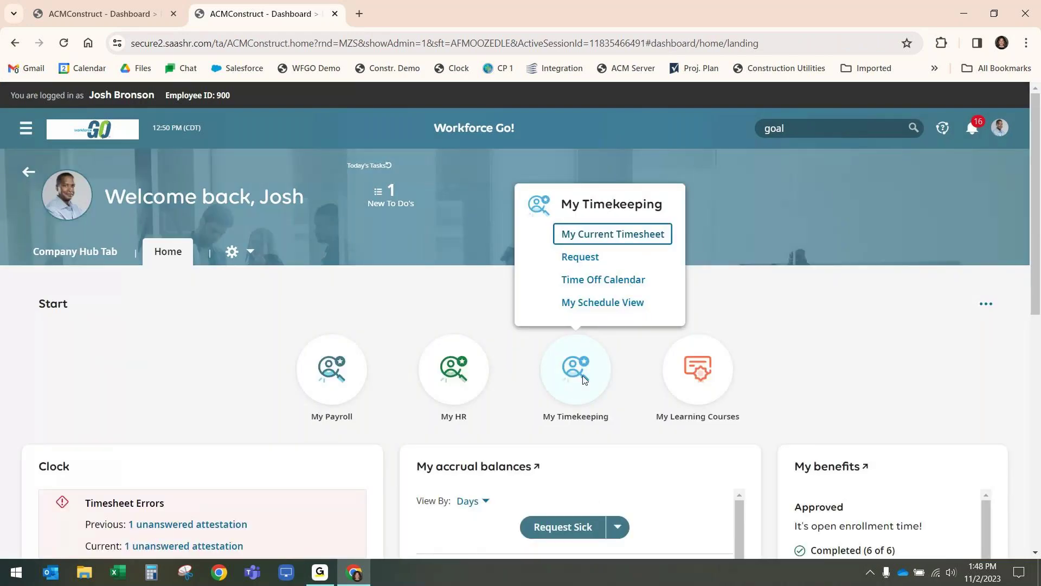
{"action": "left_click", "coordinate": [90, 15]}
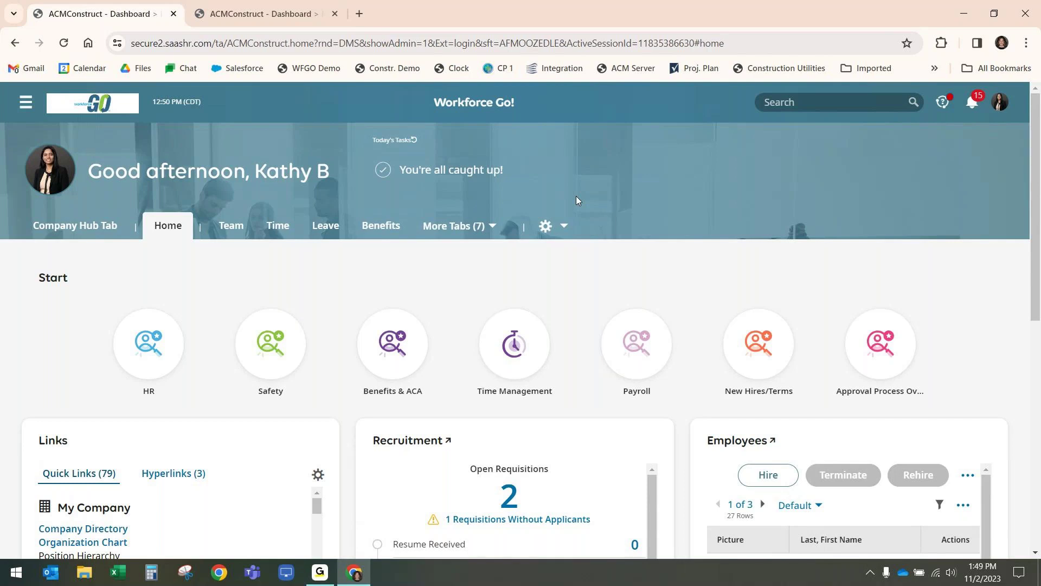
- Show My To Do Items, listing 14 items led by a Marriage benefit plan change request
{"action": "left_click", "coordinate": [972, 102]}
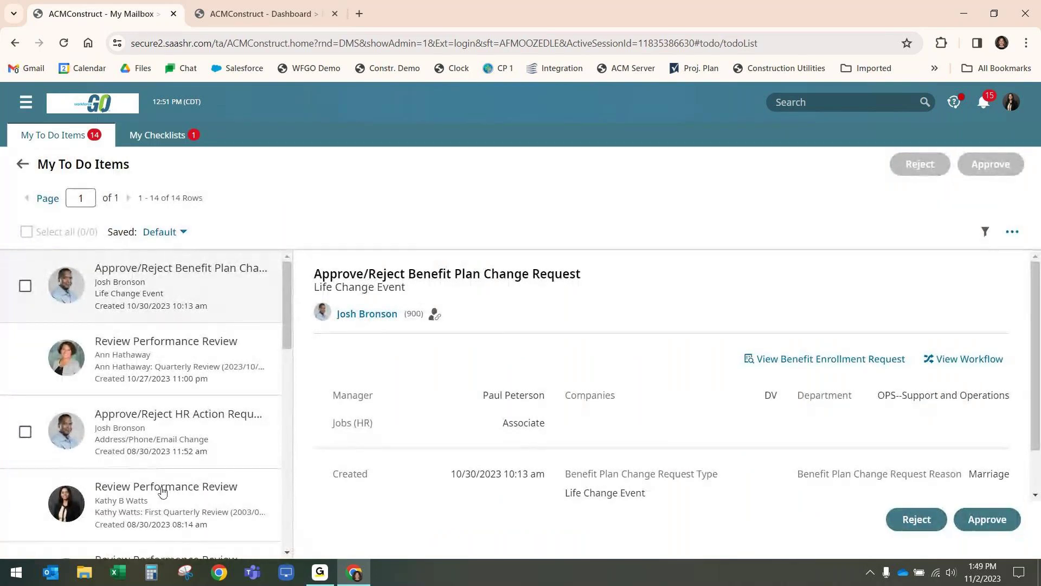
- Preview the first-quarter performance review to-do and its Entry tab ratings
{"action": "scroll", "coordinate": [163, 490], "scroll_direction": "down", "scroll_amount": 2}
{"action": "scroll", "coordinate": [162, 491], "scroll_direction": "up", "scroll_amount": 2}
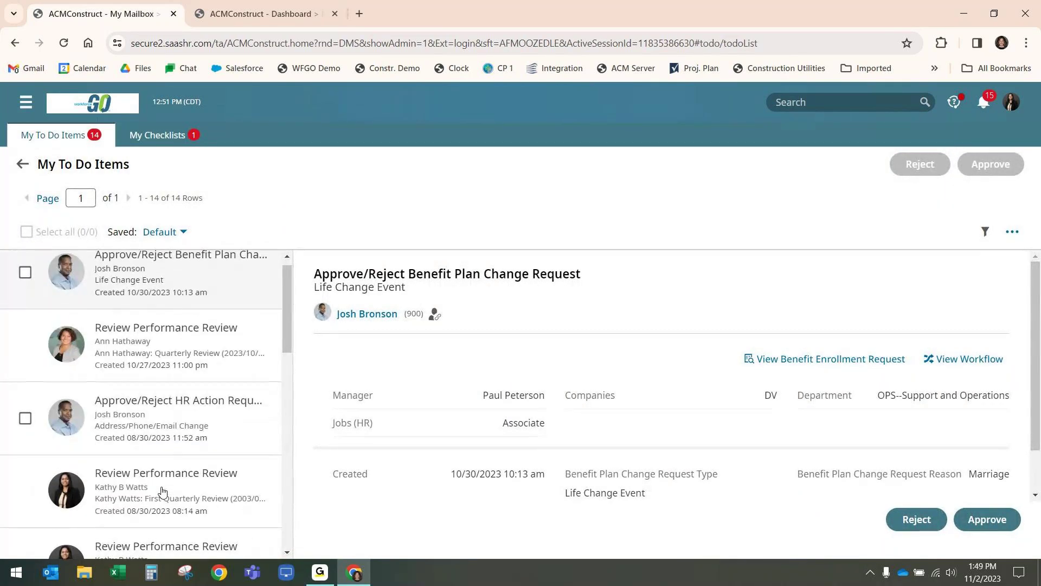
{"action": "left_click", "coordinate": [120, 493]}
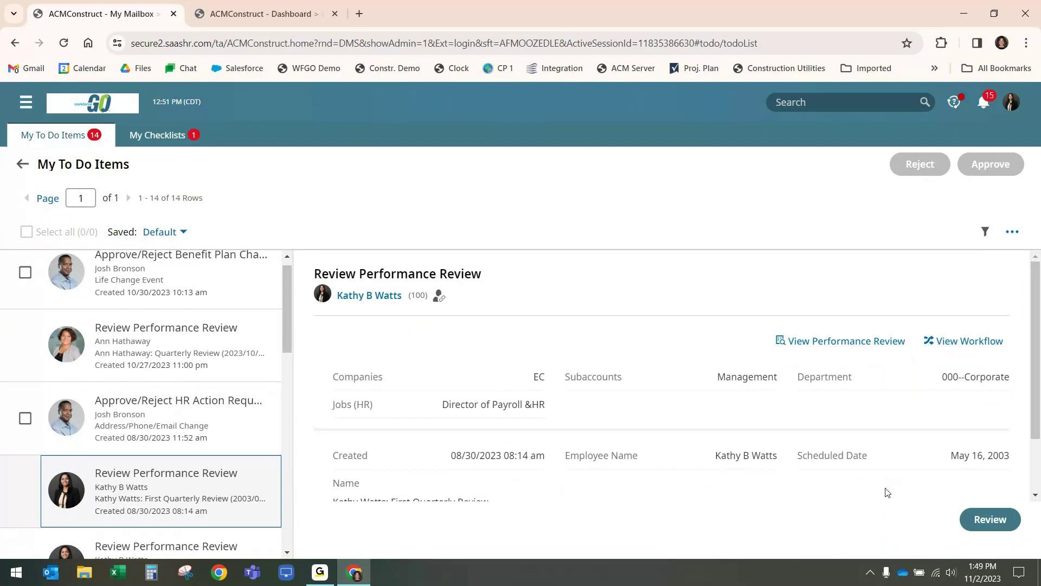
{"action": "left_click", "coordinate": [976, 516]}
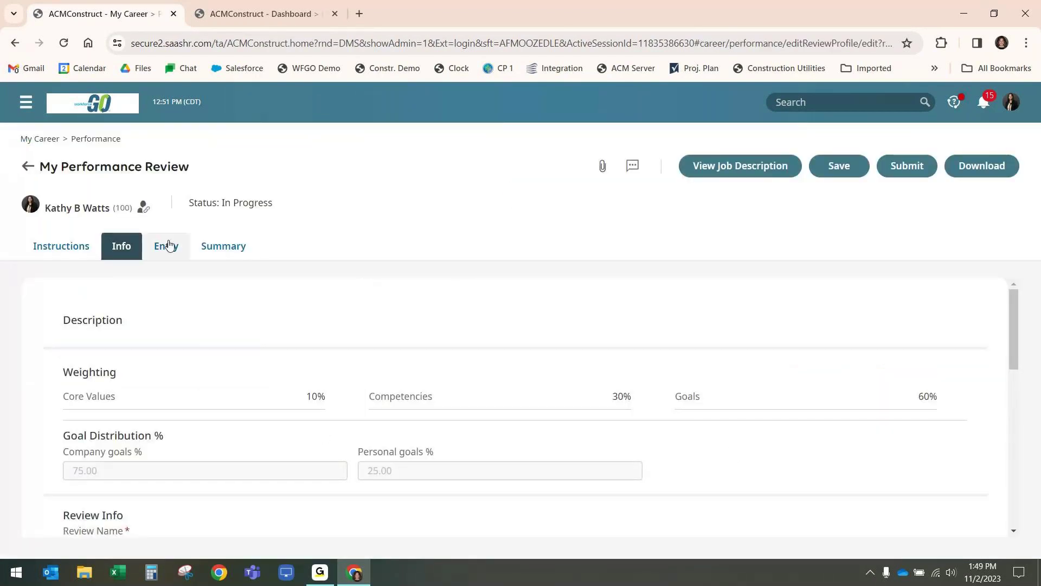
{"action": "left_click", "coordinate": [168, 245]}
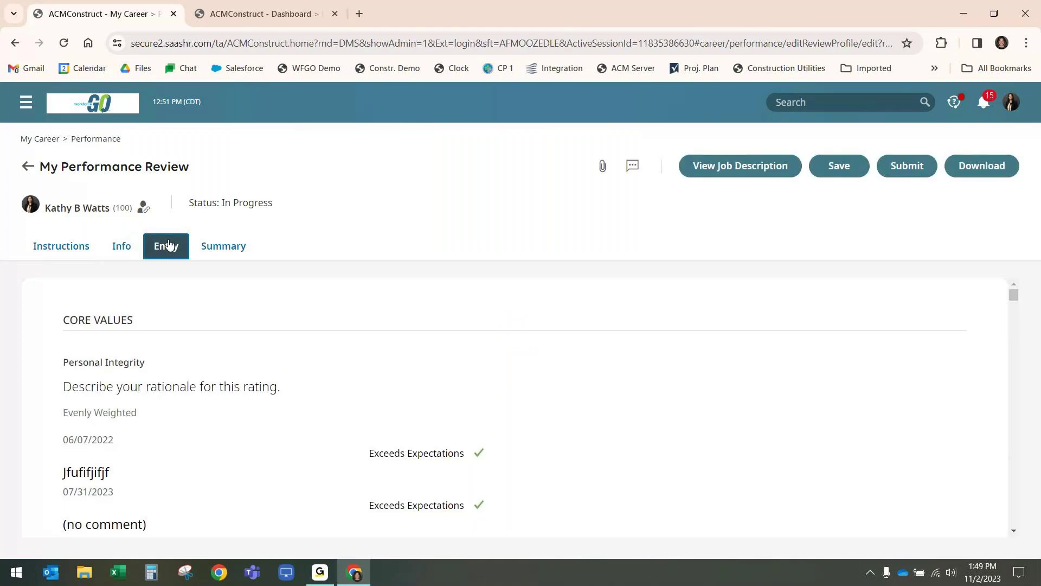
- Return to the to-do list and open the other employee's quarterly performance review
{"action": "left_click", "coordinate": [28, 170]}
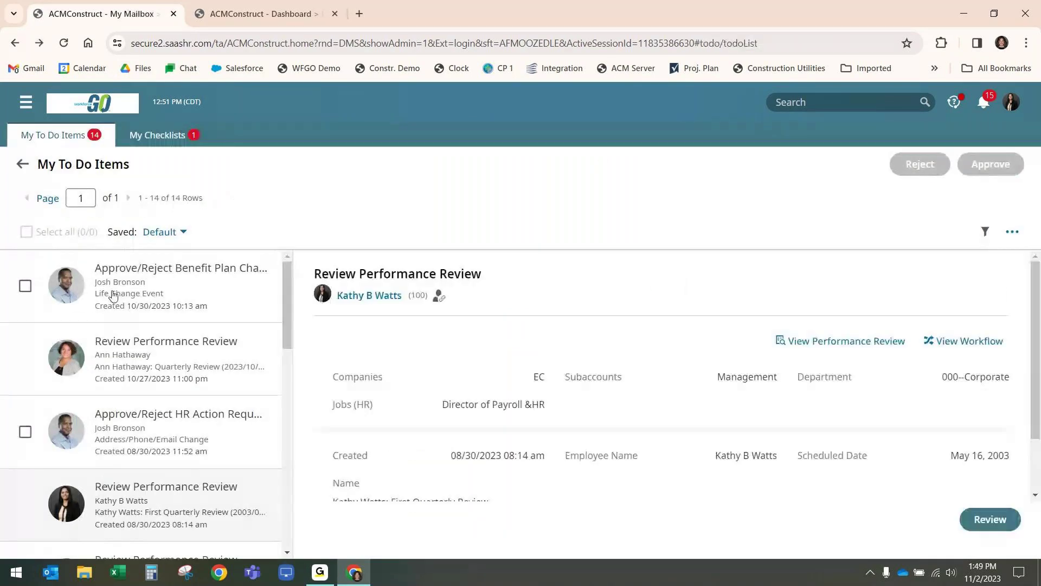
{"action": "left_click", "coordinate": [183, 373]}
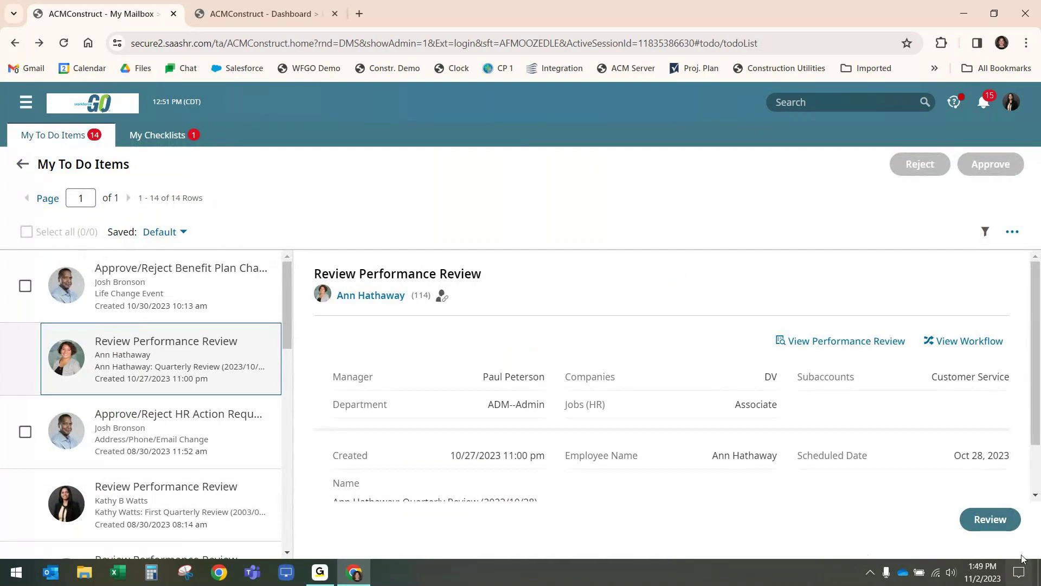
{"action": "left_click", "coordinate": [987, 519]}
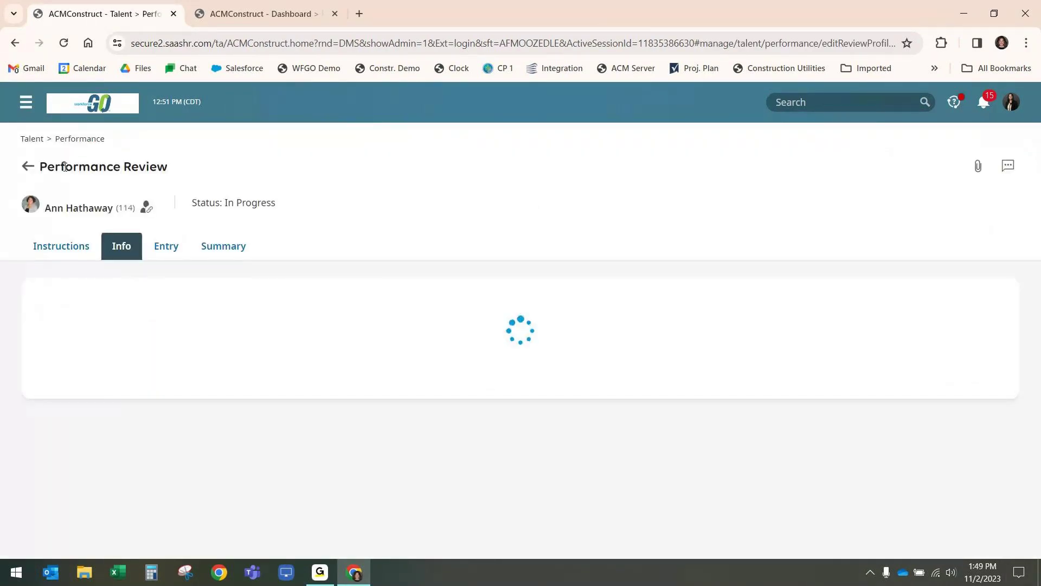
- Look over the review's general information and weighting on the Info tab
{"action": "left_click", "coordinate": [167, 254]}
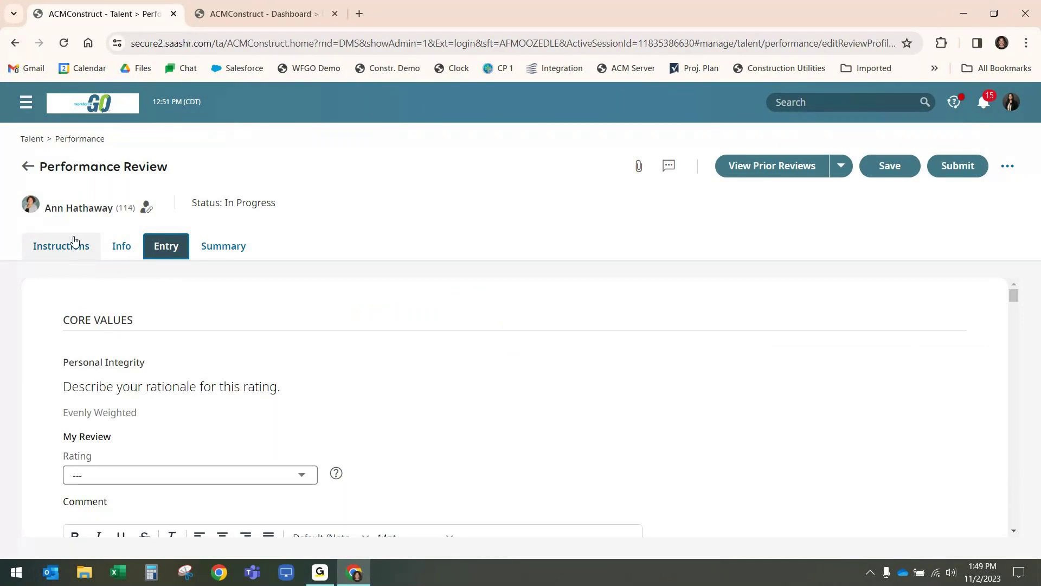
{"action": "left_click", "coordinate": [120, 246]}
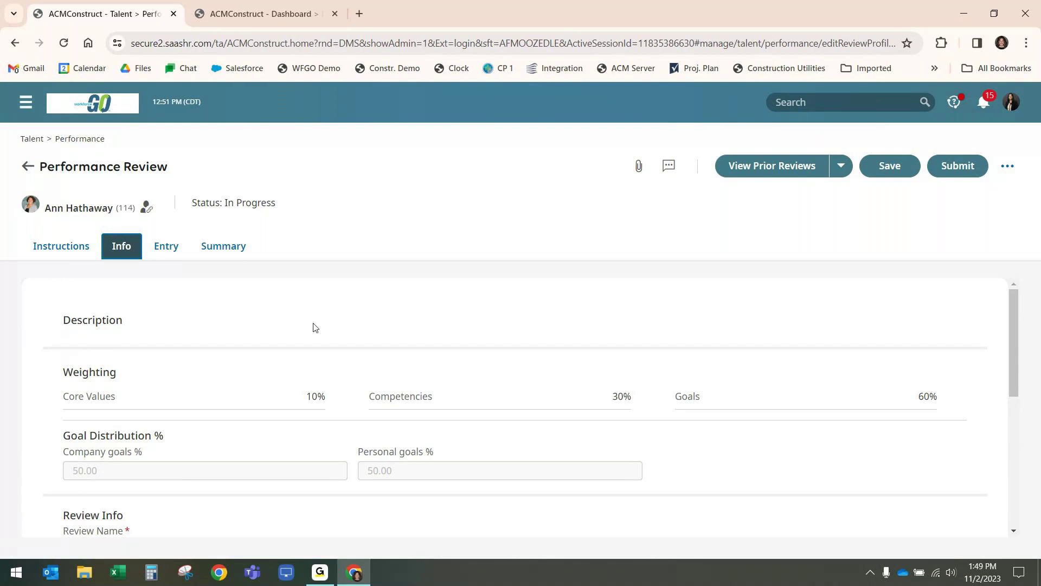
{"action": "scroll", "coordinate": [314, 327], "scroll_direction": "down", "scroll_amount": 1}
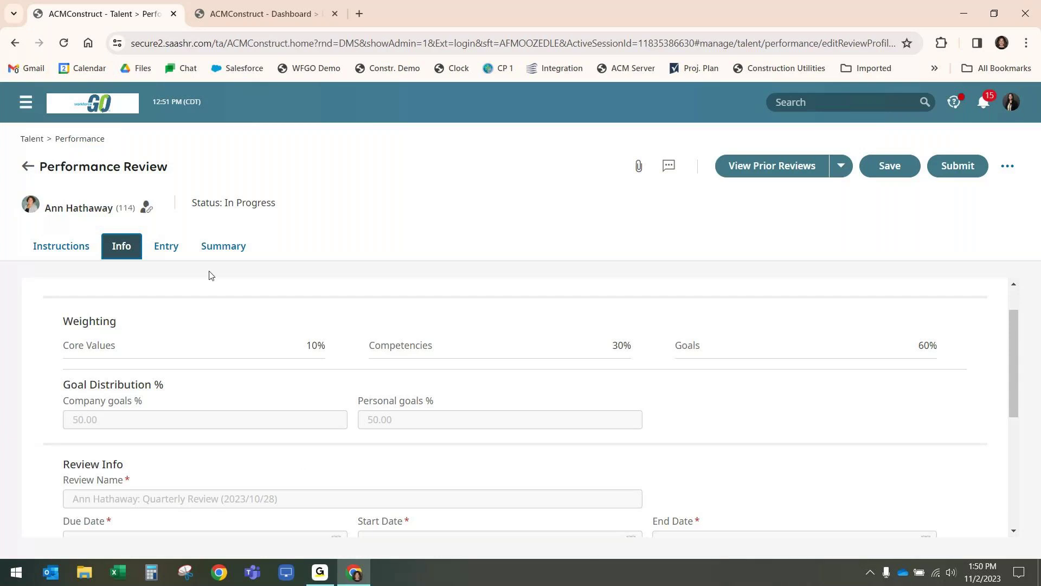
- Back on the Entry tab's Core Values section, list the Personal Integrity rating choices
{"action": "left_click", "coordinate": [165, 247]}
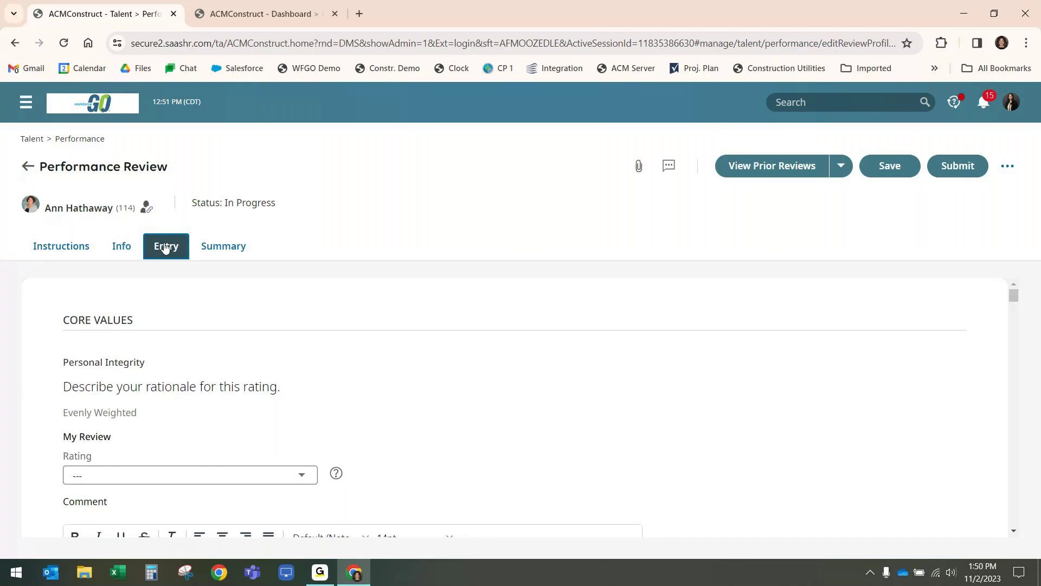
{"action": "left_click_drag", "start_coordinate": [71, 323], "coordinate": [136, 325]}
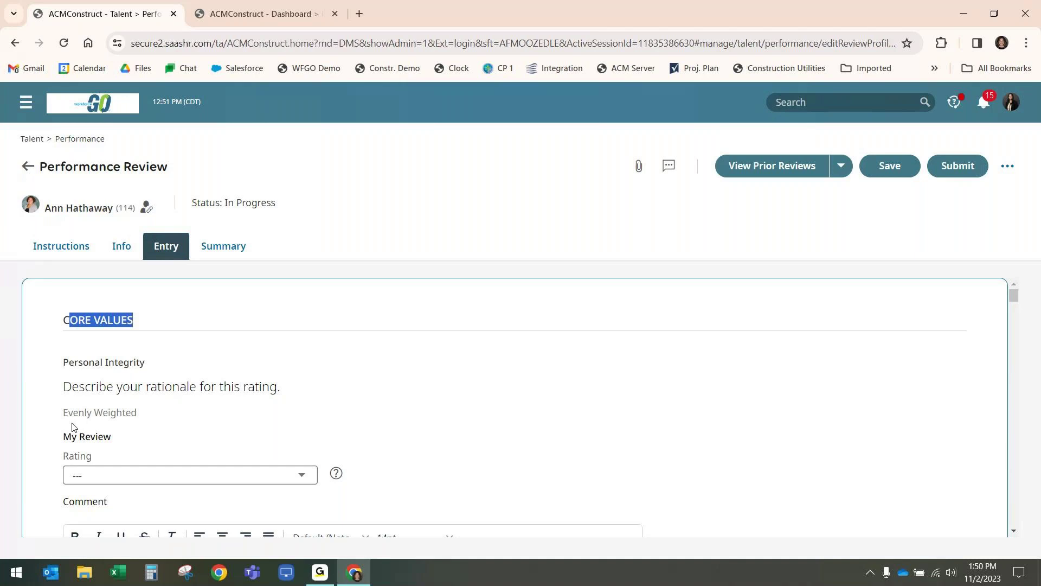
{"action": "scroll", "coordinate": [235, 417], "scroll_direction": "down", "scroll_amount": 2}
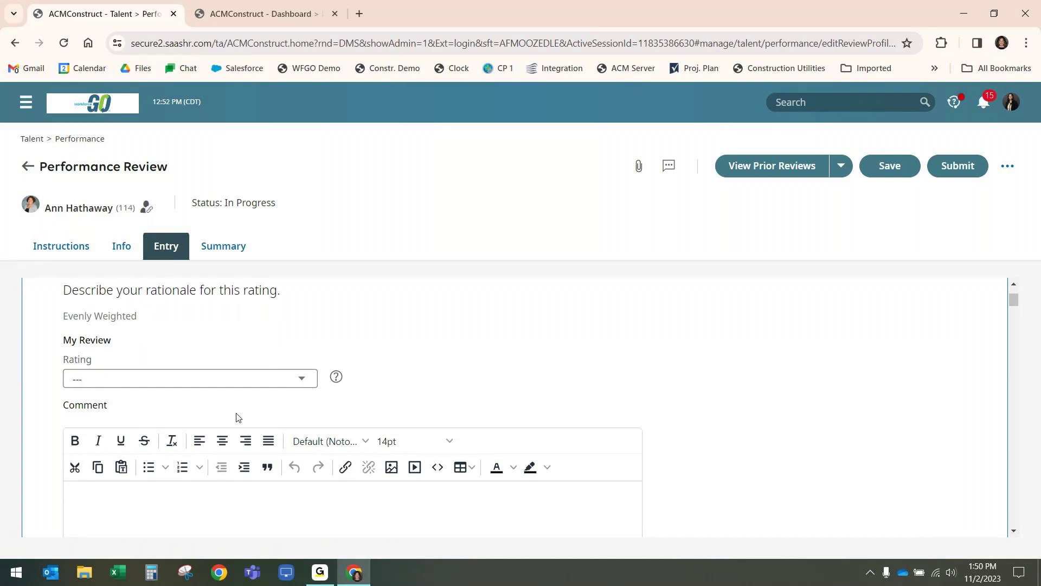
{"action": "left_click", "coordinate": [300, 379]}
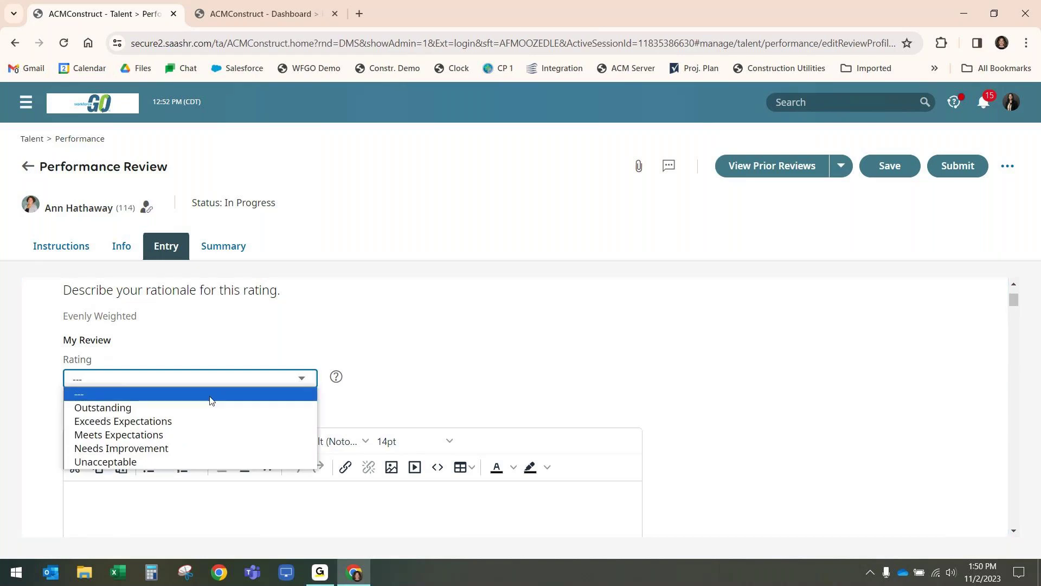
- Rate Personal Integrity as Exceeds Expectations and check the rating legend
{"action": "left_click", "coordinate": [128, 421]}
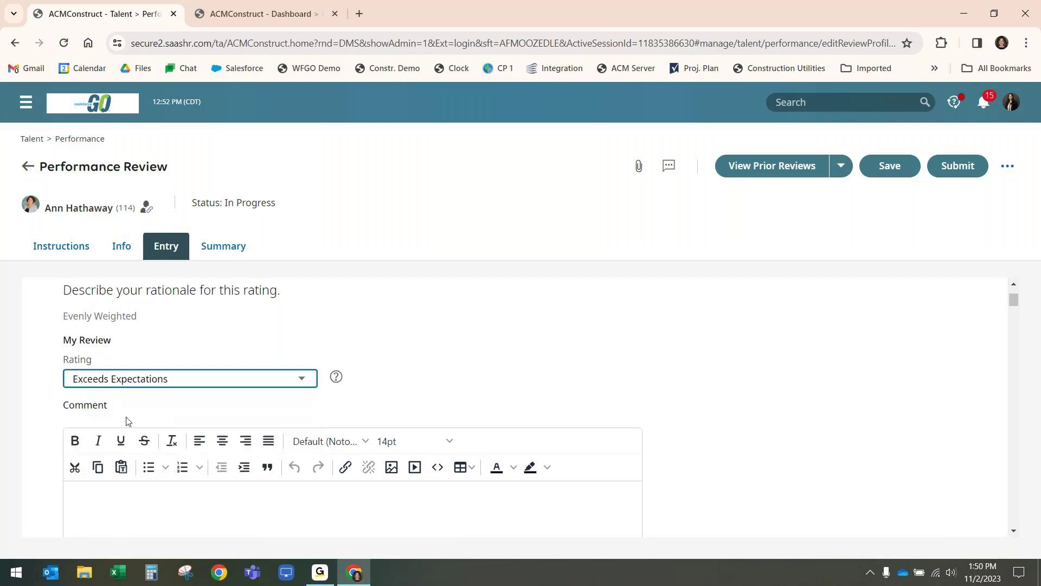
{"action": "left_click", "coordinate": [336, 377]}
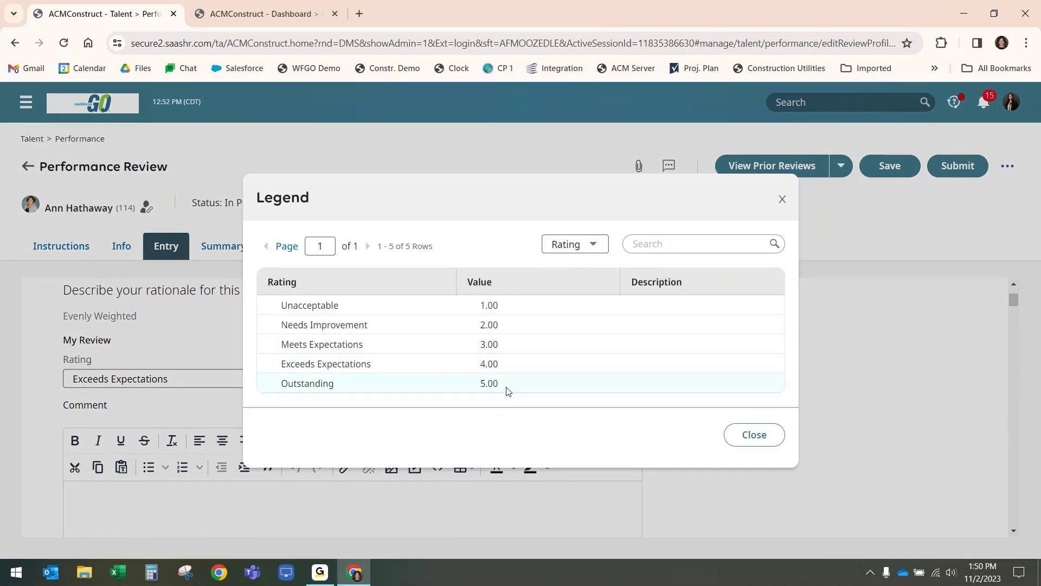
{"action": "left_click", "coordinate": [752, 434]}
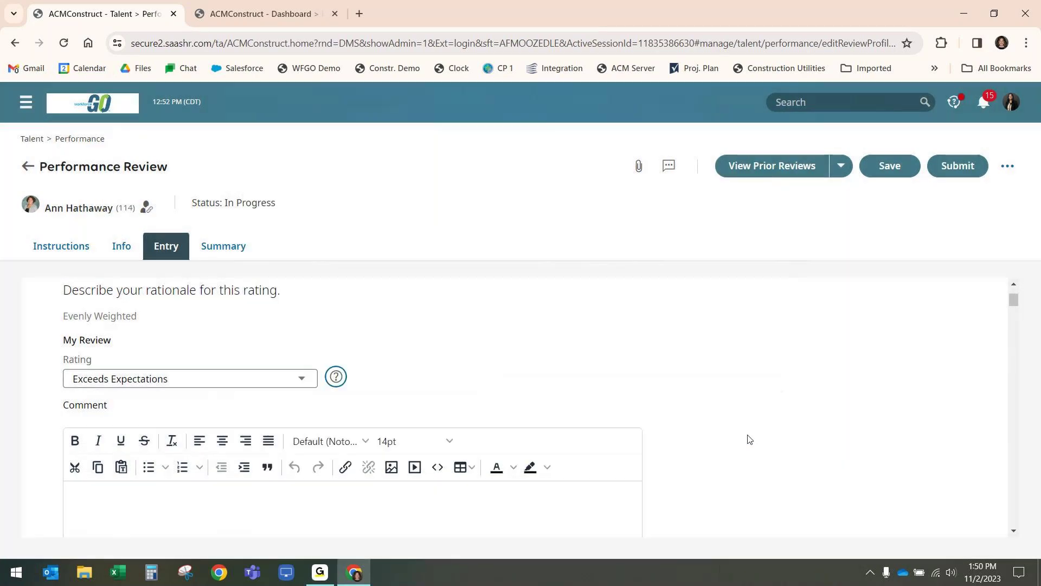
- Scroll down to the empty General comments box and list other employee records for reference
{"action": "scroll", "coordinate": [415, 344], "scroll_direction": "down", "scroll_amount": 1}
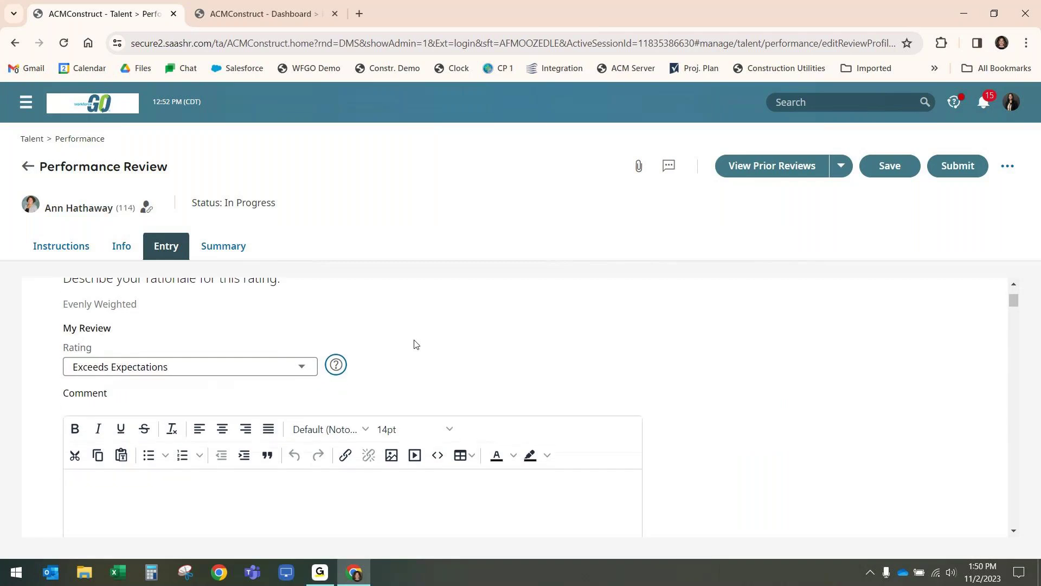
{"action": "scroll", "coordinate": [415, 344], "scroll_direction": "down", "scroll_amount": 3}
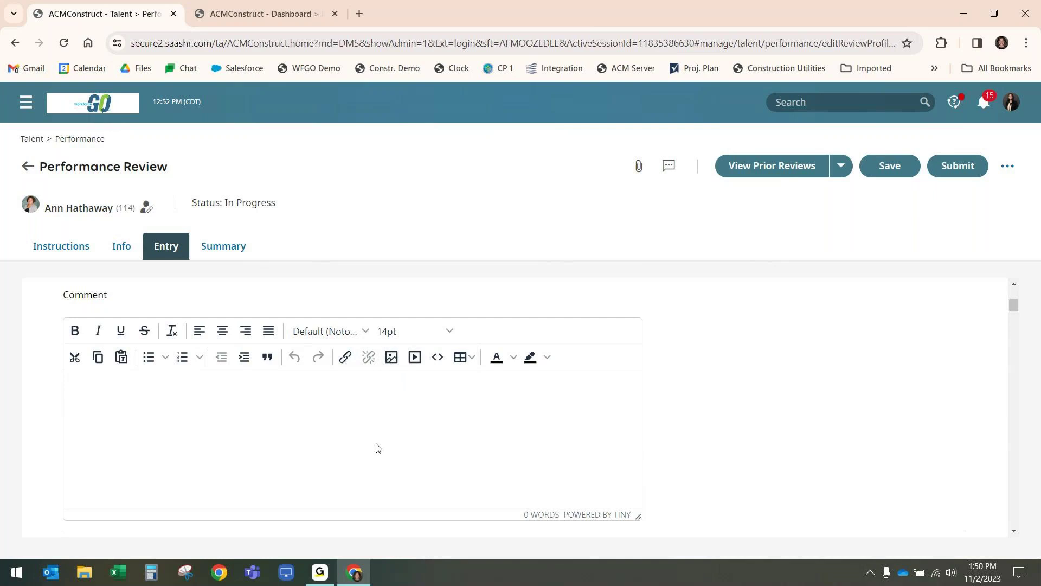
{"action": "scroll", "coordinate": [378, 448], "scroll_direction": "down", "scroll_amount": 2}
{"action": "scroll", "coordinate": [378, 447], "scroll_direction": "down", "scroll_amount": 6}
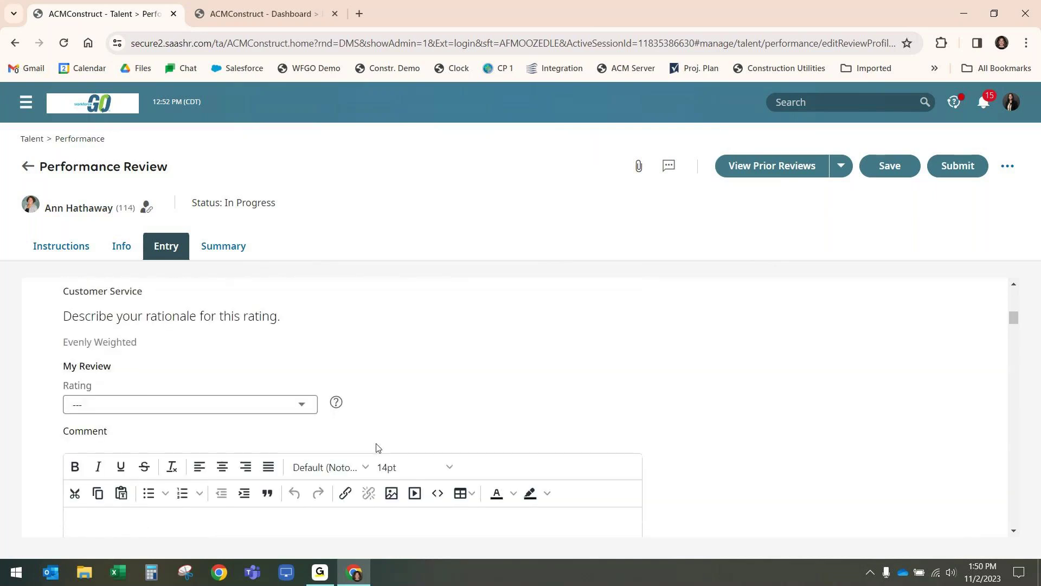
{"action": "scroll", "coordinate": [378, 447], "scroll_direction": "down", "scroll_amount": 3}
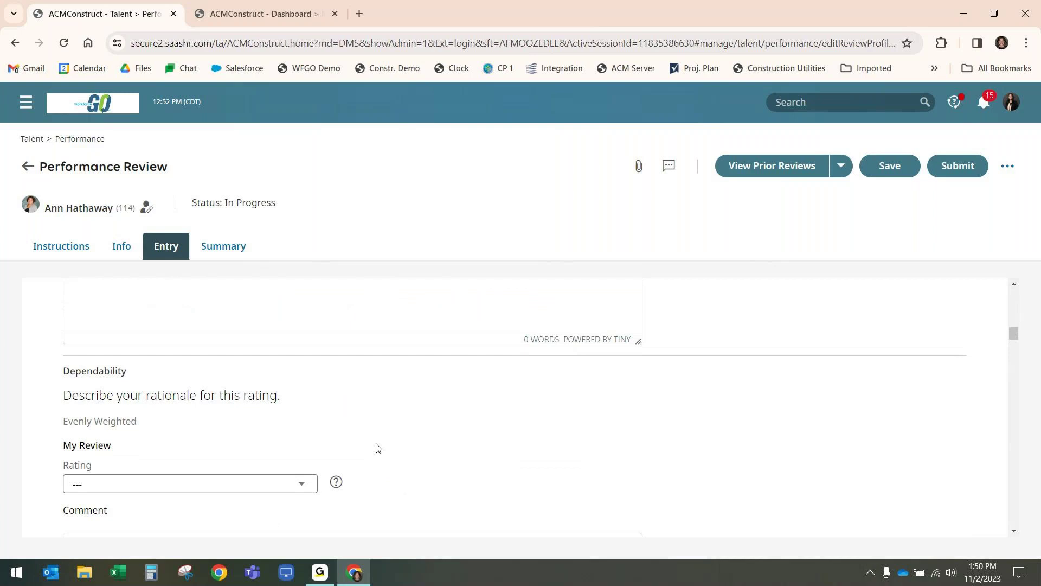
{"action": "scroll", "coordinate": [378, 448], "scroll_direction": "down", "scroll_amount": 6}
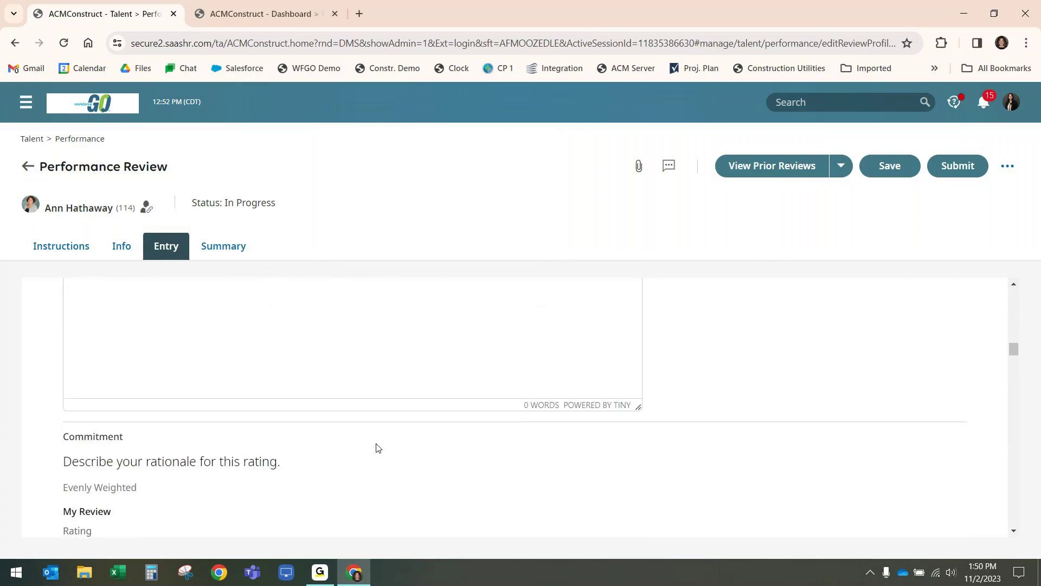
{"action": "scroll", "coordinate": [378, 448], "scroll_direction": "down", "scroll_amount": 12}
{"action": "scroll", "coordinate": [378, 447], "scroll_direction": "up", "scroll_amount": 1}
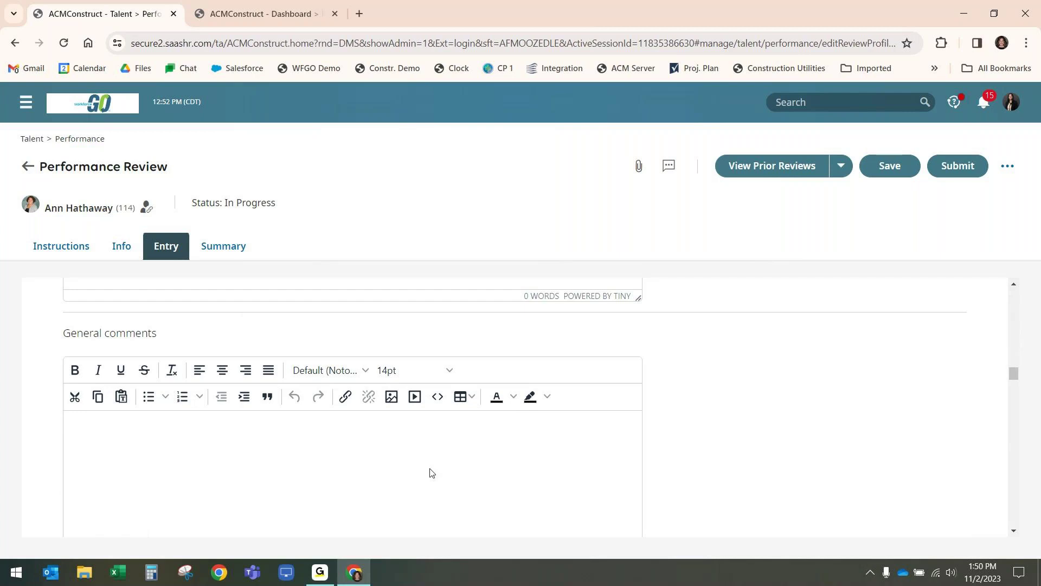
{"action": "left_click", "coordinate": [840, 166]}
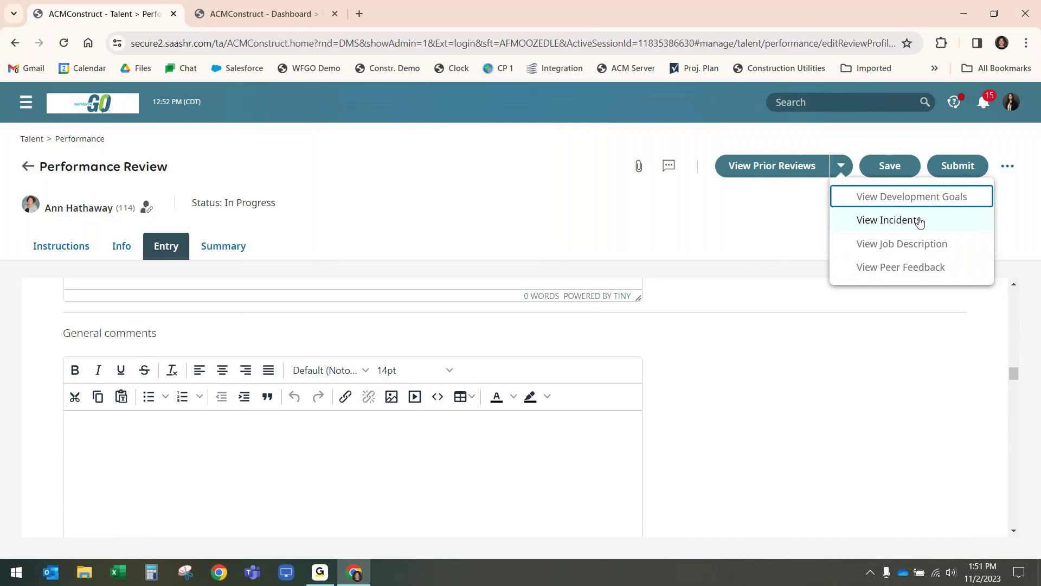
{"action": "scroll", "coordinate": [646, 414], "scroll_direction": "down", "scroll_amount": 2}
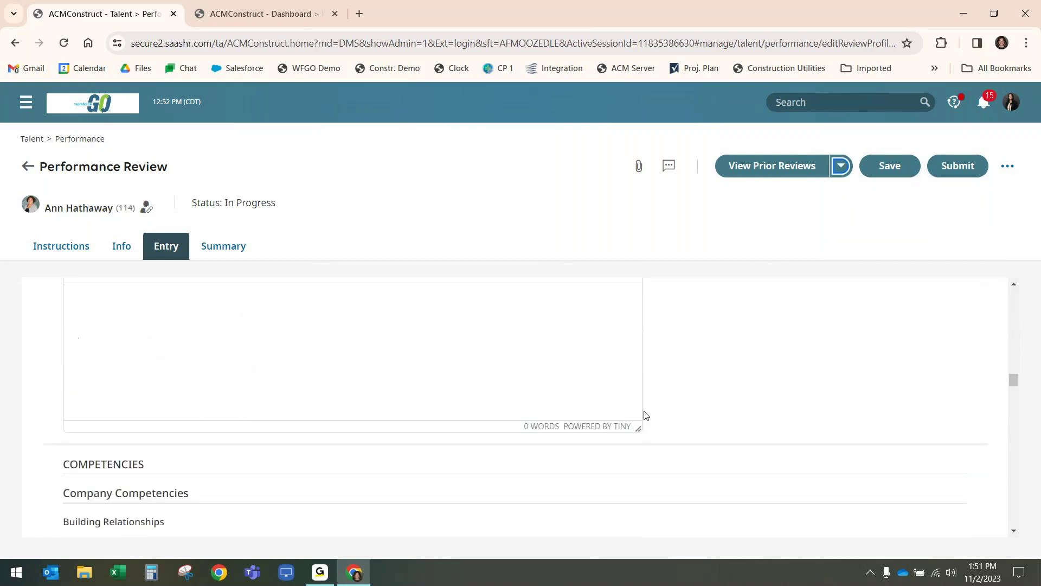
{"action": "scroll", "coordinate": [645, 416], "scroll_direction": "up", "scroll_amount": 8}
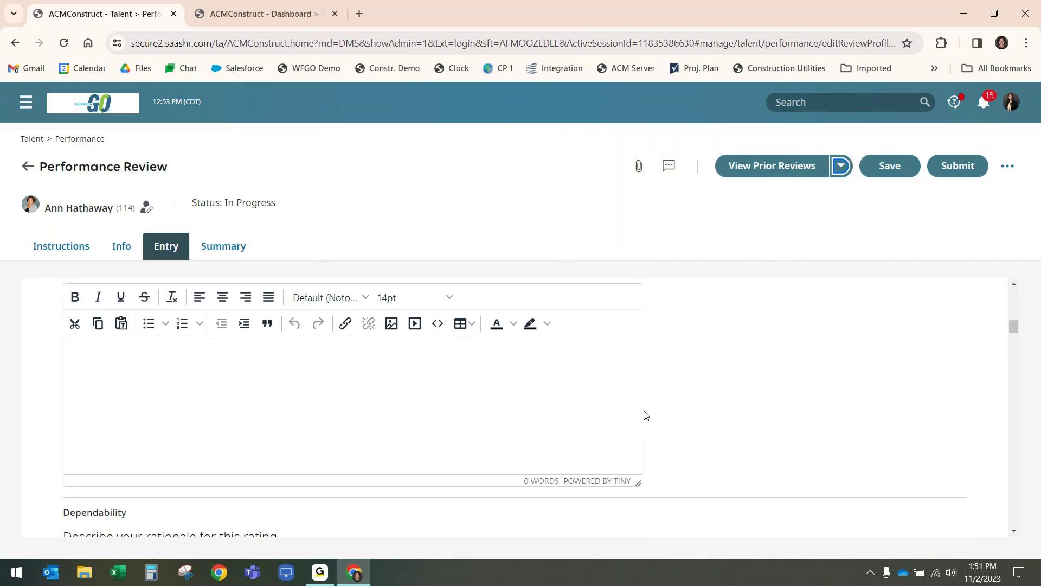
- Discard unsaved entries and browse the review Summary down to Cost Centers and Merit Increase
{"action": "left_click", "coordinate": [229, 244]}
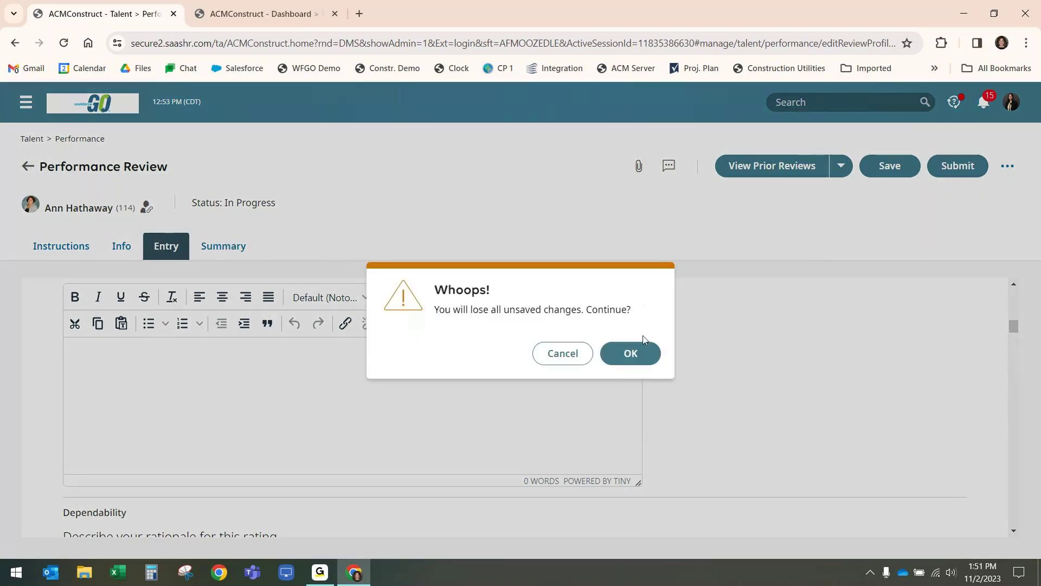
{"action": "left_click", "coordinate": [629, 363]}
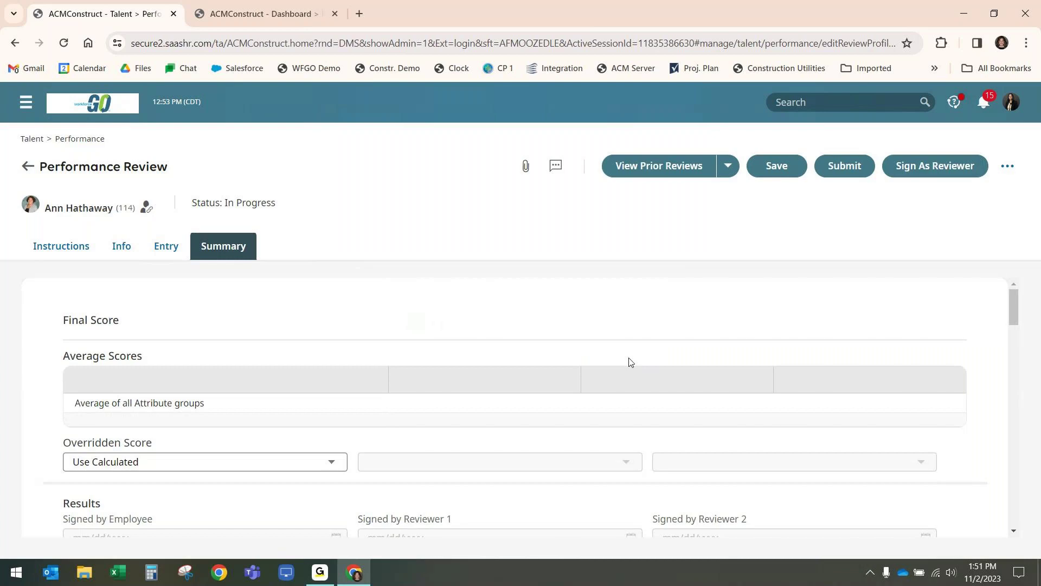
{"action": "scroll", "coordinate": [630, 363], "scroll_direction": "down", "scroll_amount": 10}
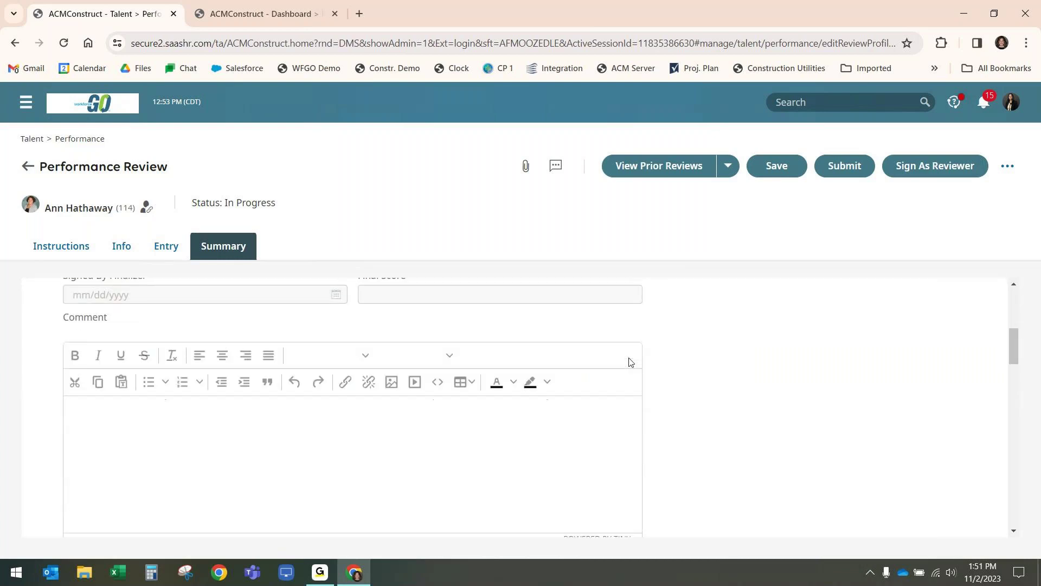
{"action": "scroll", "coordinate": [630, 362], "scroll_direction": "down", "scroll_amount": 2}
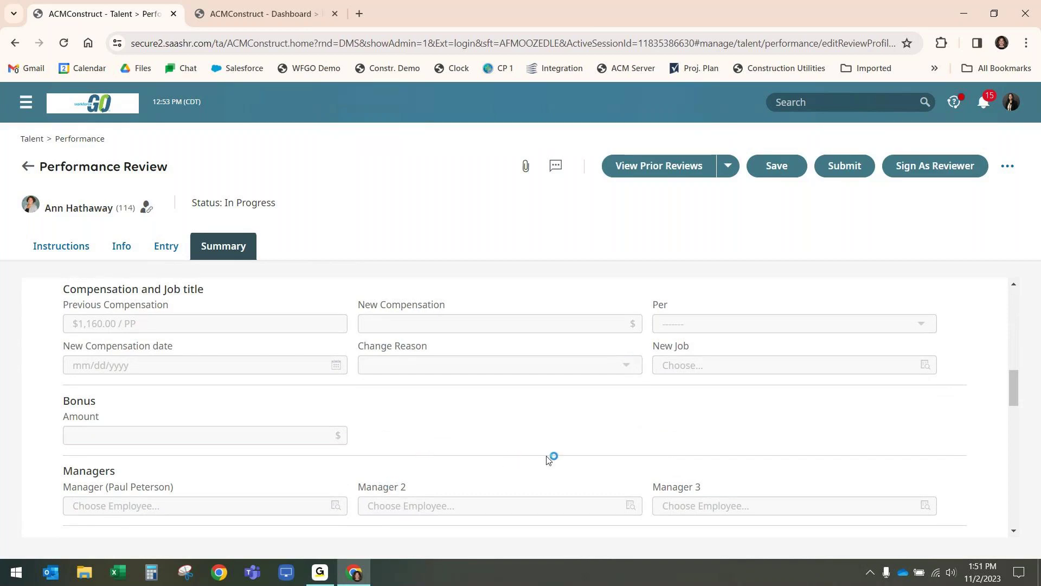
{"action": "scroll", "coordinate": [548, 460], "scroll_direction": "down", "scroll_amount": 5}
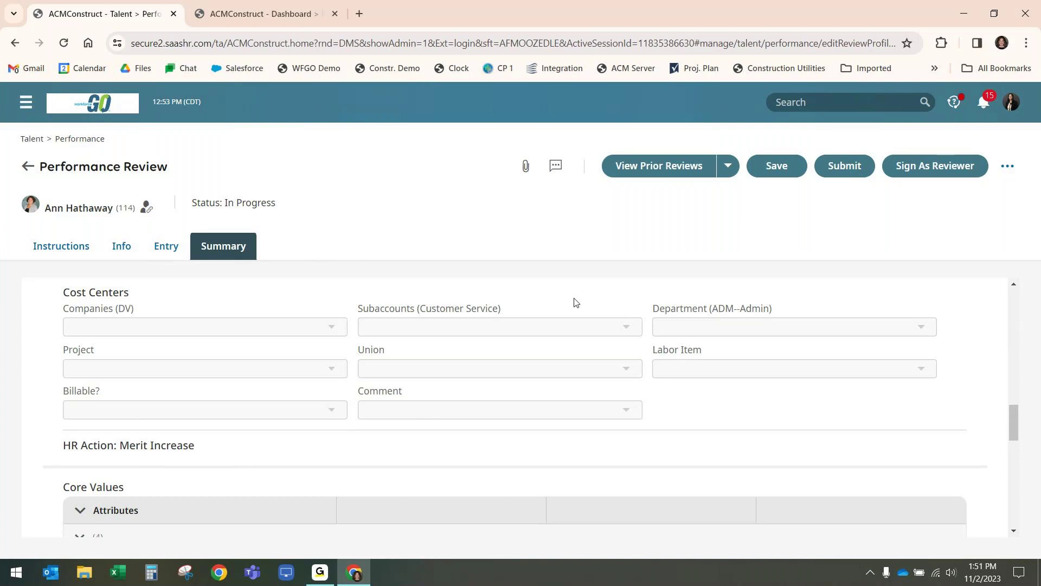
- Go back to the Home dashboard showing 2 open requisitions and 27 employees
{"action": "left_click", "coordinate": [93, 101]}
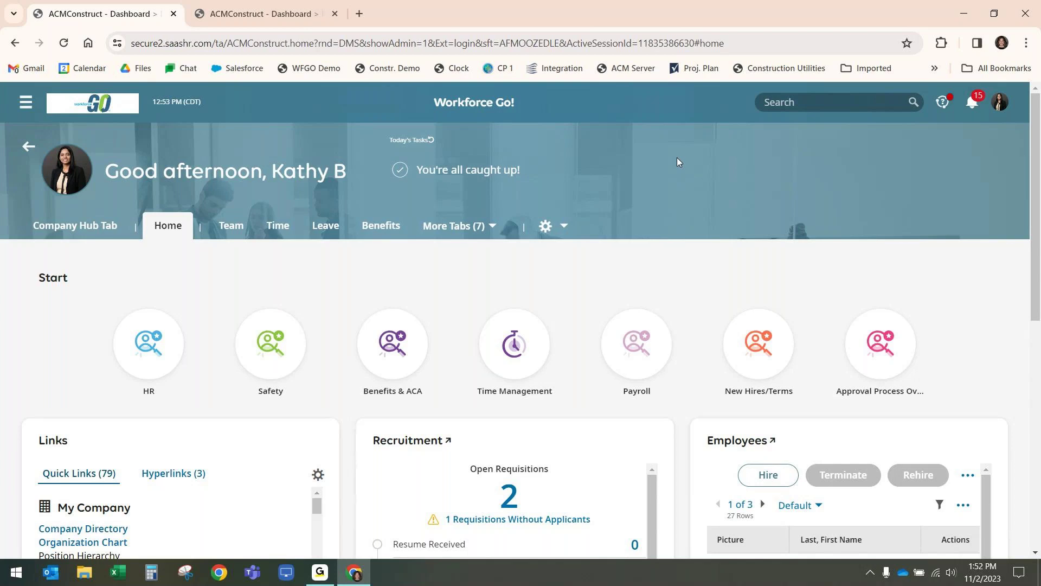
{"action": "scroll", "coordinate": [677, 161], "scroll_direction": "down", "scroll_amount": 1}
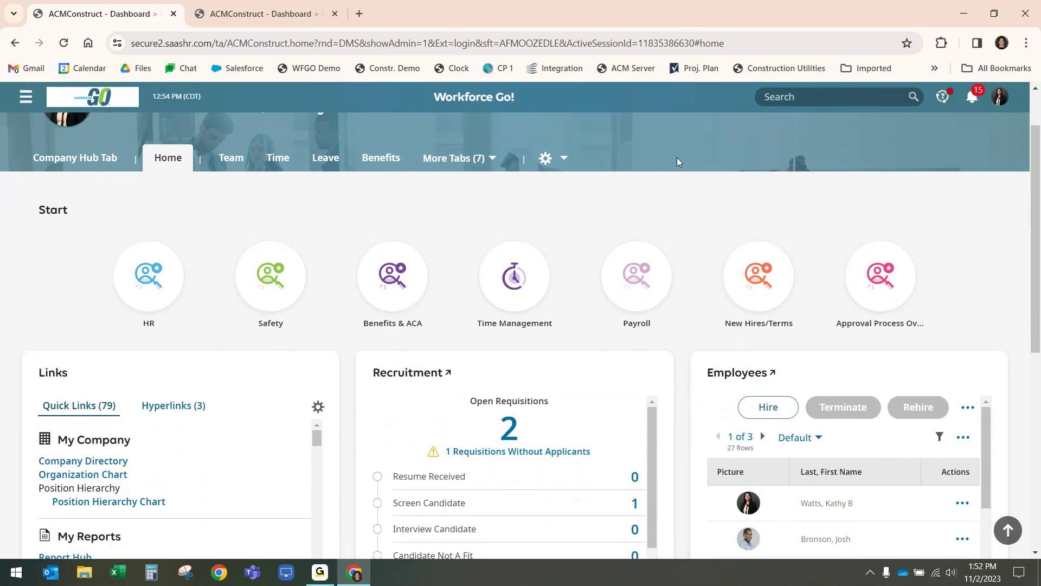